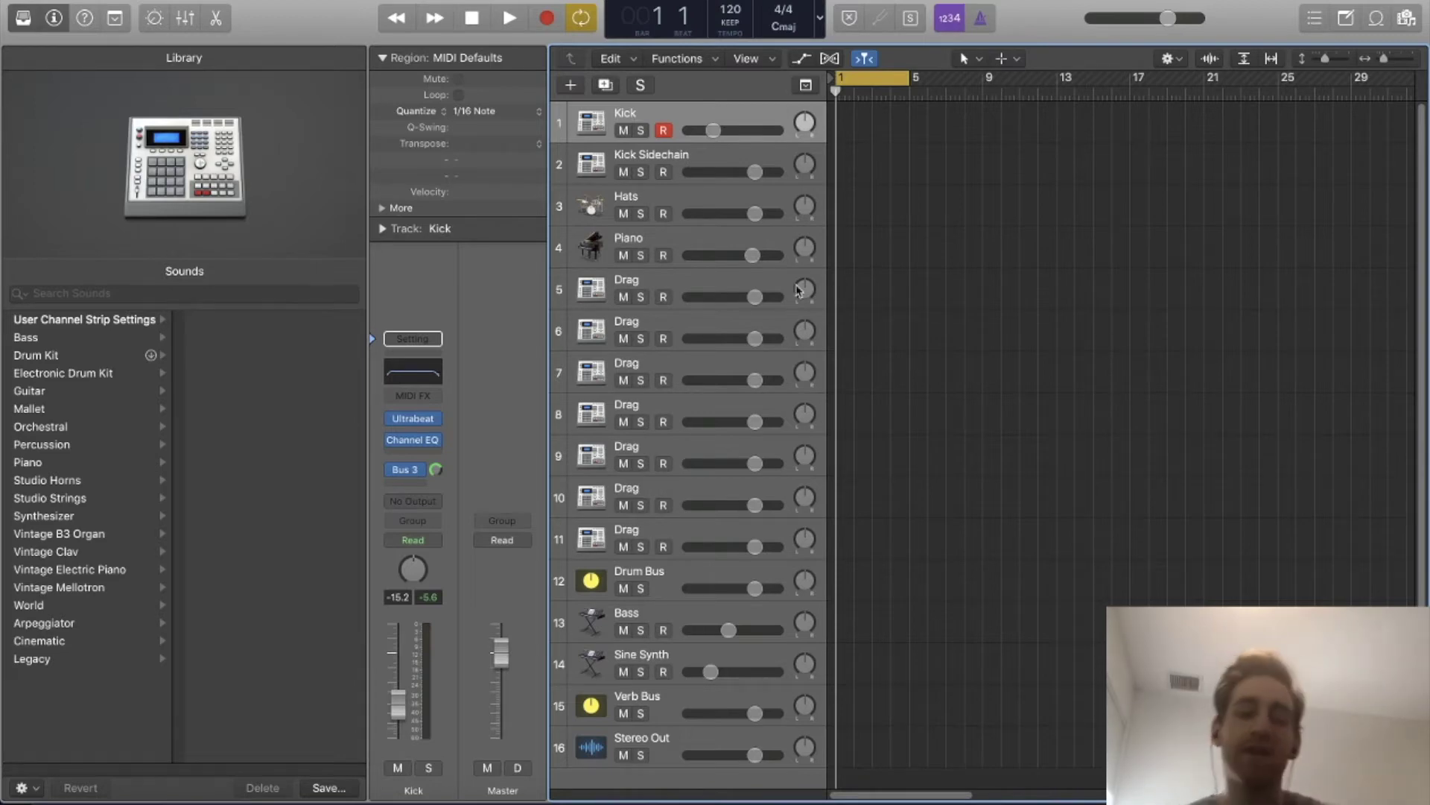
# Bypass the Channel EQ on the Kick track and audition the dry kick with Musical Typing.
pyautogui.click(393, 440)
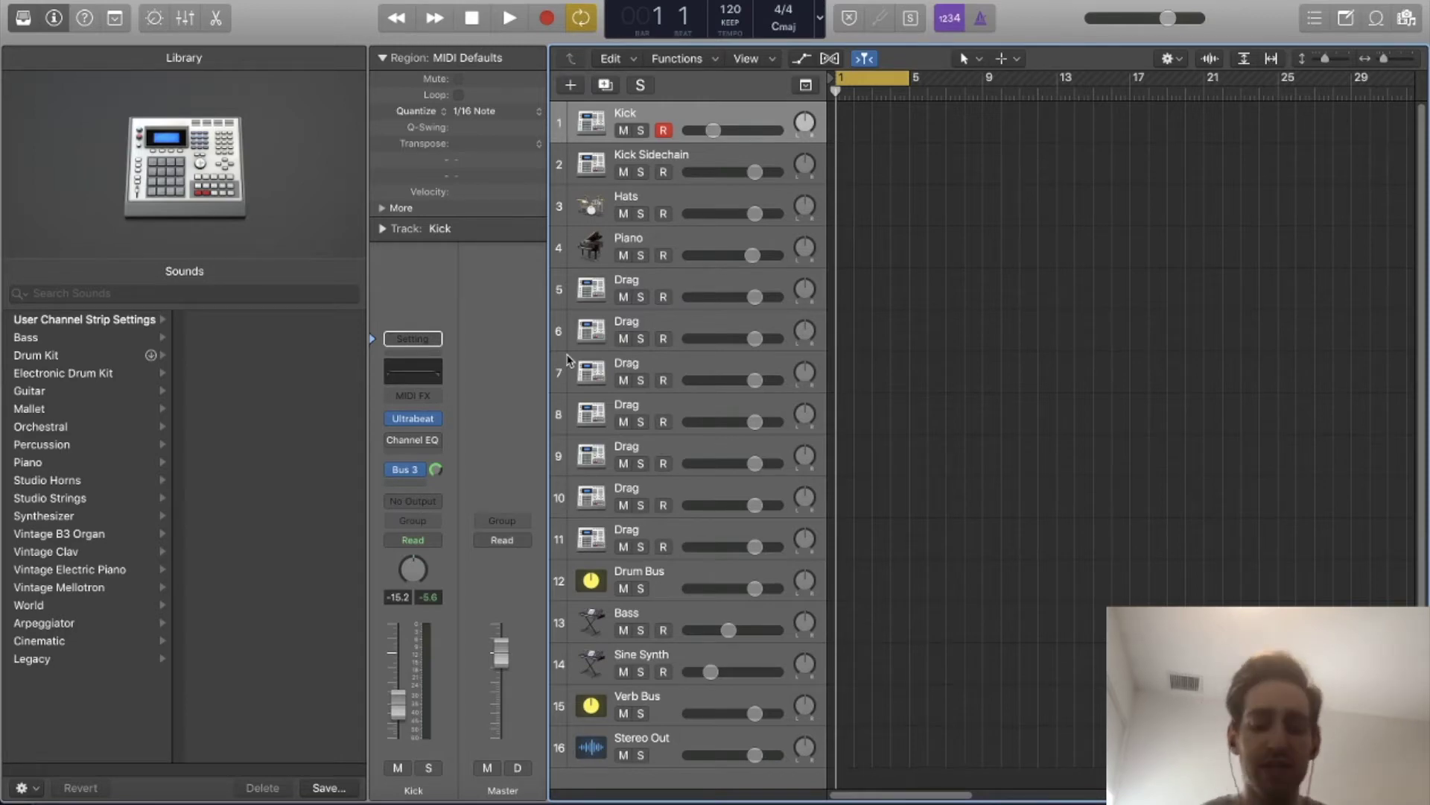
pyautogui.press('super+k')
pyautogui.press('a')
pyautogui.press('a')
pyautogui.press('a')
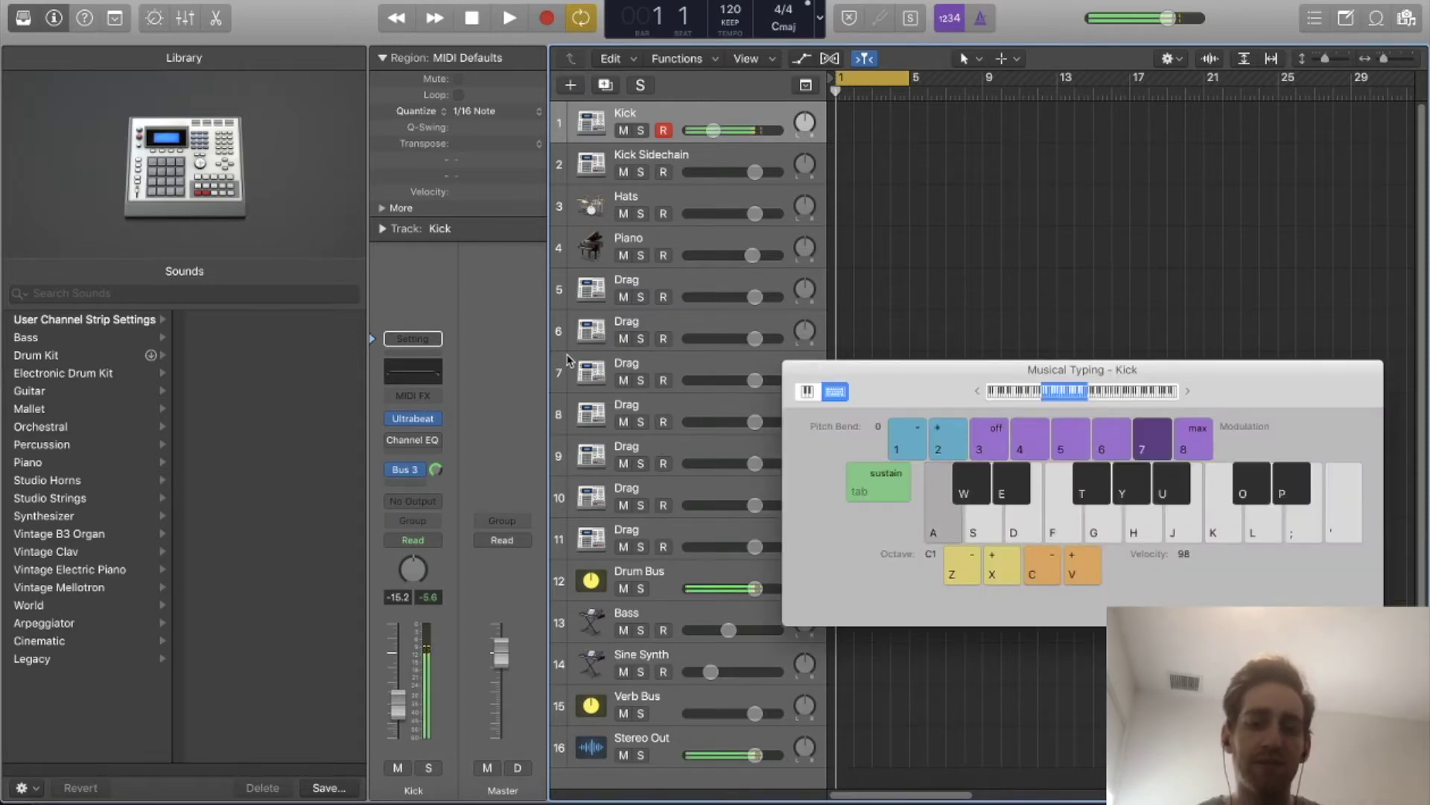
pyautogui.press('a')
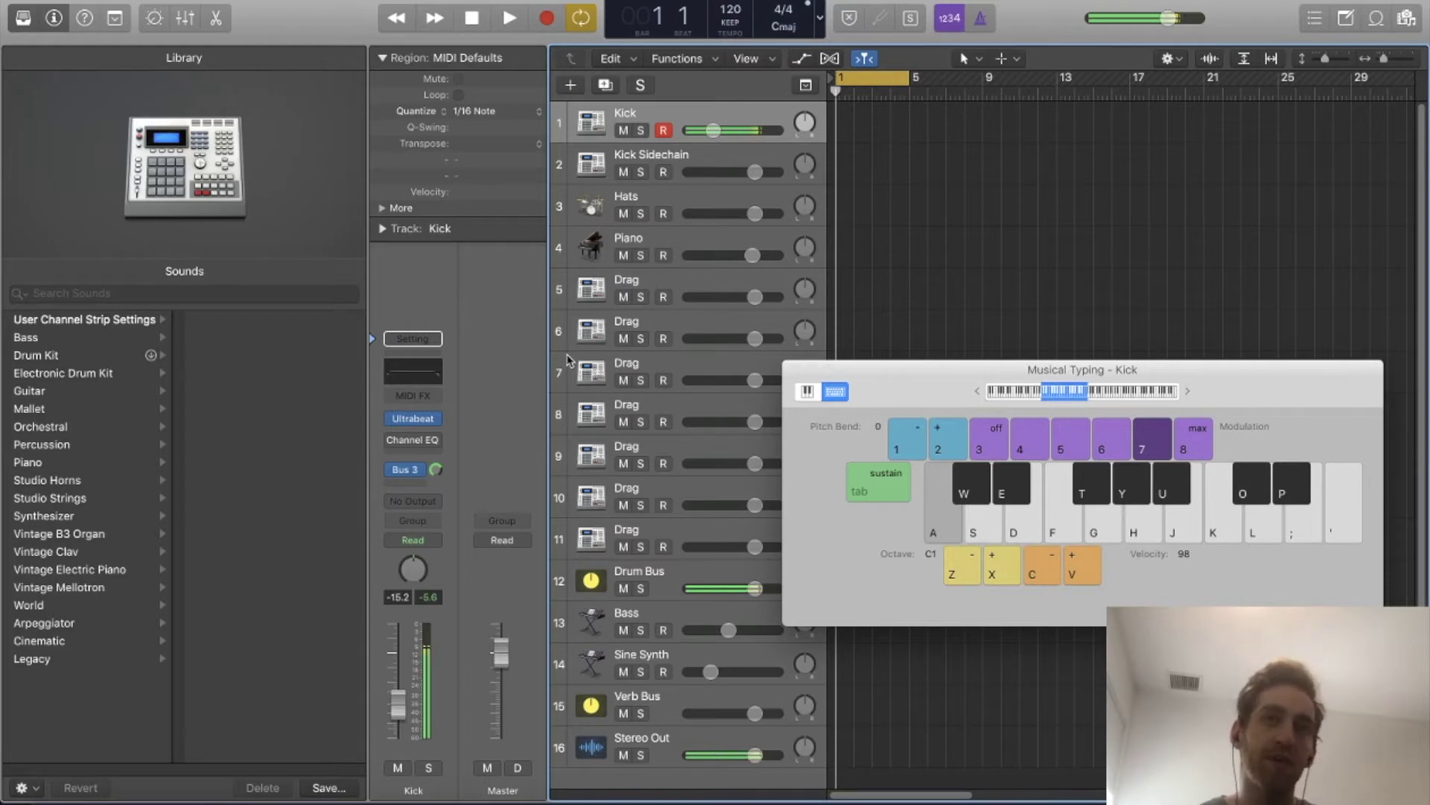
pyautogui.press('a')
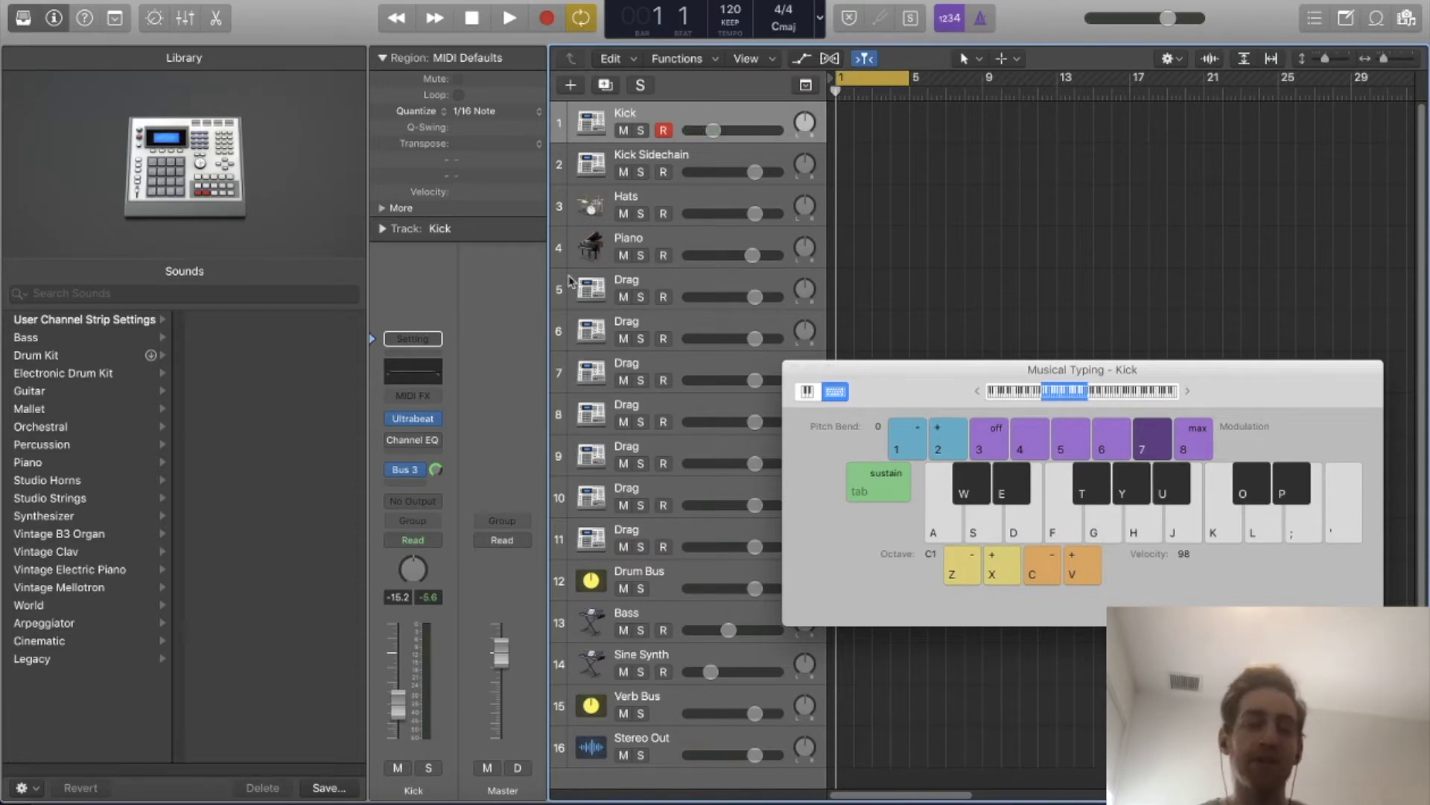
# Re-enable the Kick track's Channel EQ, open its settings and audition the kick against the frequency analyzer.
pyautogui.click(391, 441)
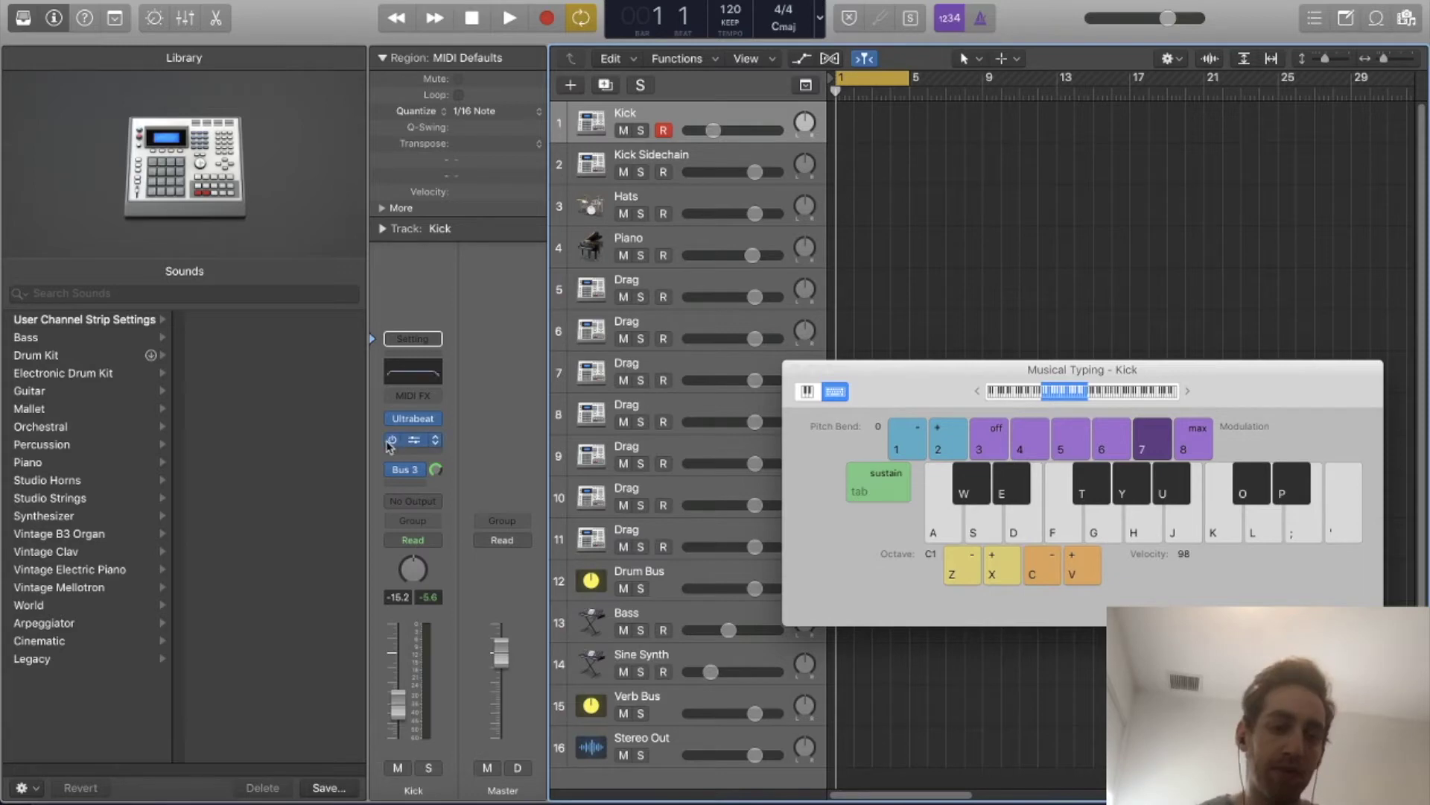
pyautogui.click(411, 441)
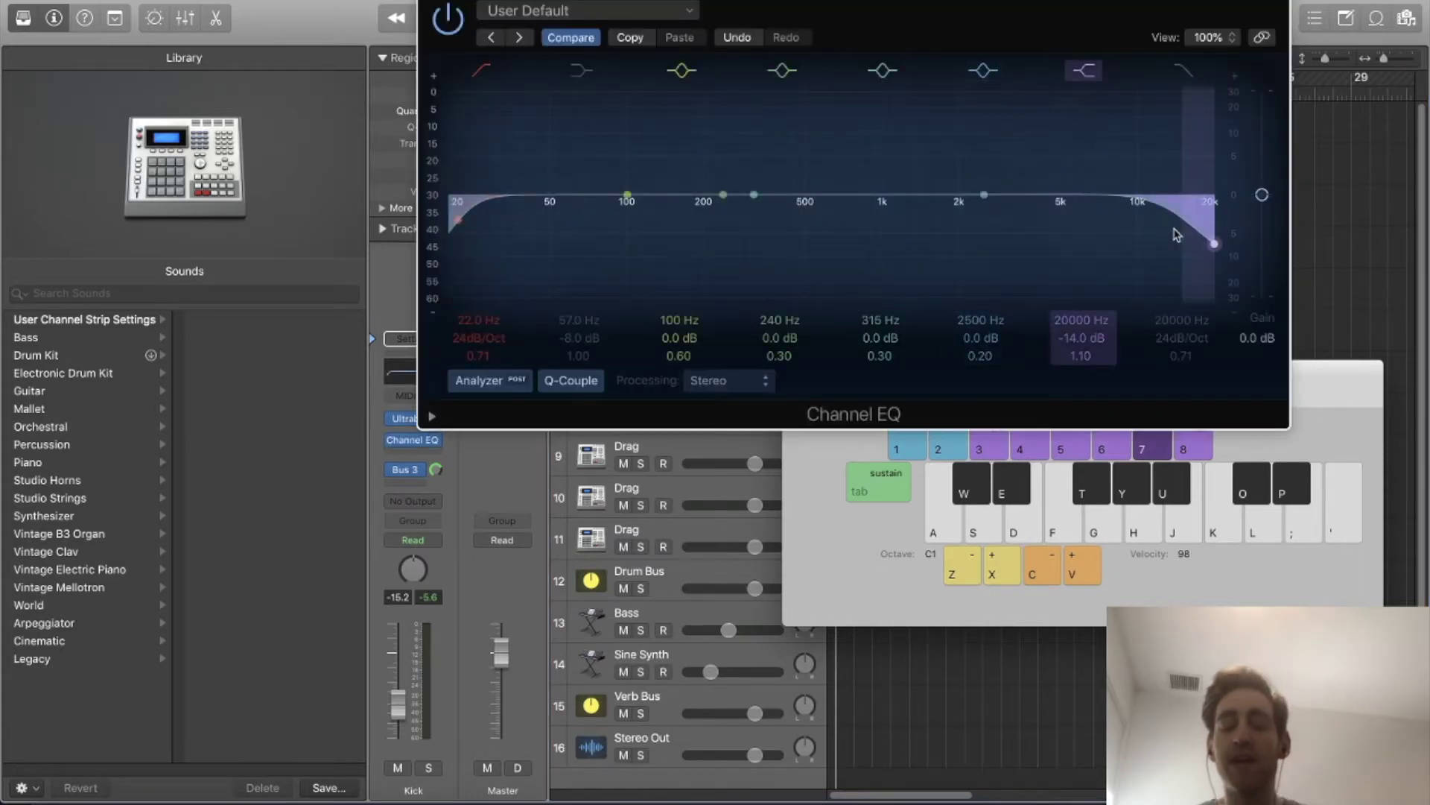
pyautogui.press('a')
pyautogui.press('a')
pyautogui.press('a')
pyautogui.press('a')
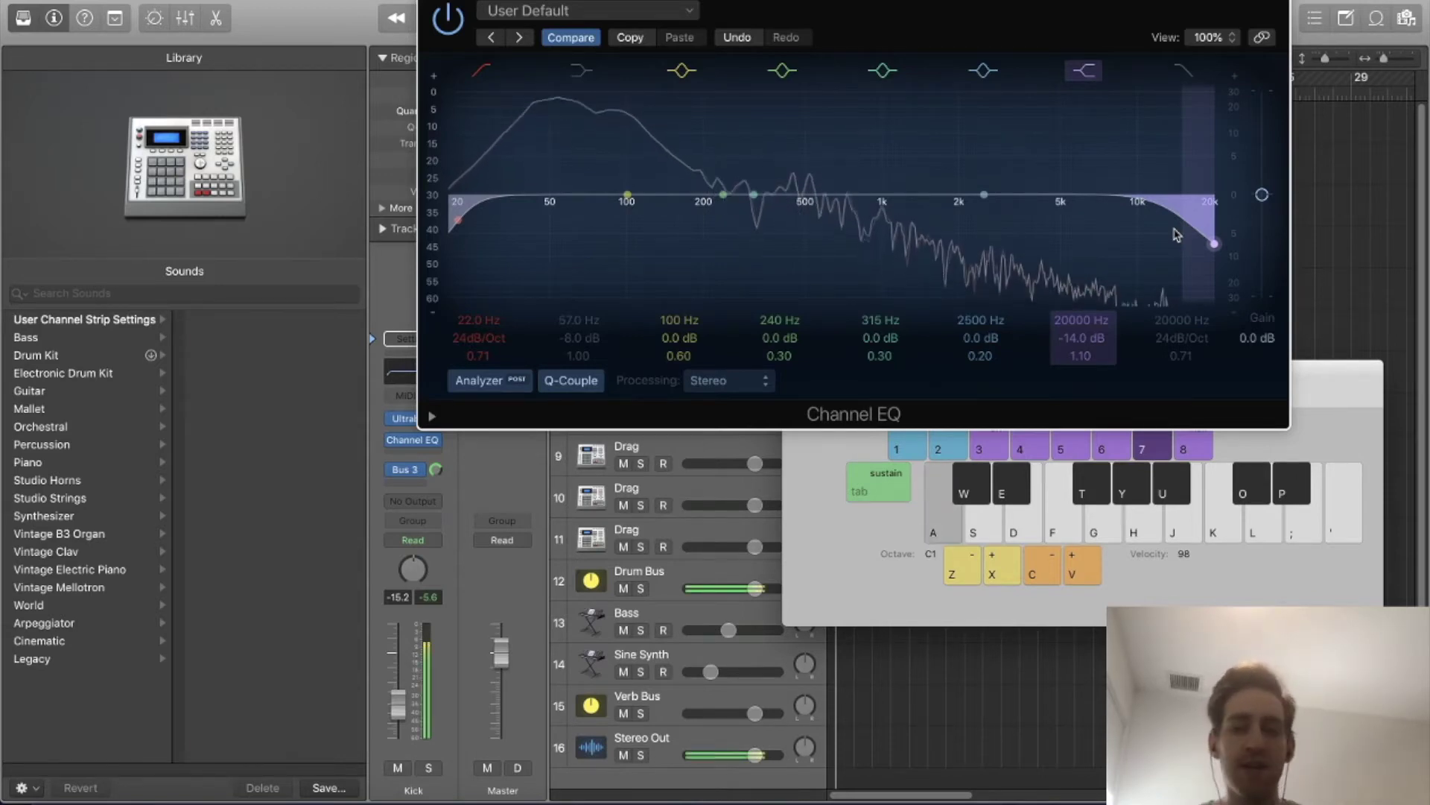
pyautogui.press('a')
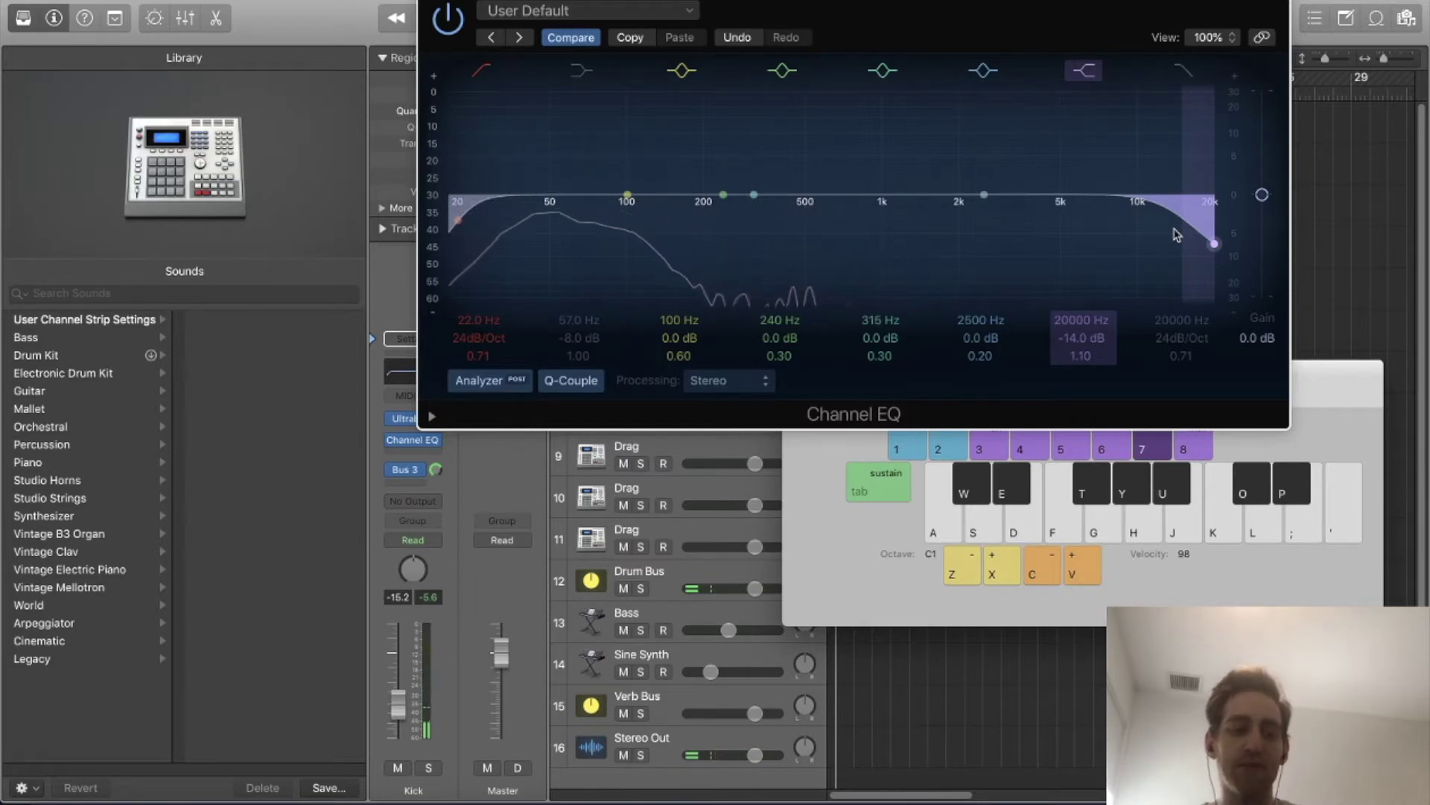
pyautogui.press('a')
pyautogui.press('a')
# Set the Kick EQ's high shelf to 1320 Hz at -24 dB and audition the darker kick.
pyautogui.moveTo(1176, 235); pyautogui.dragTo(848, 283)
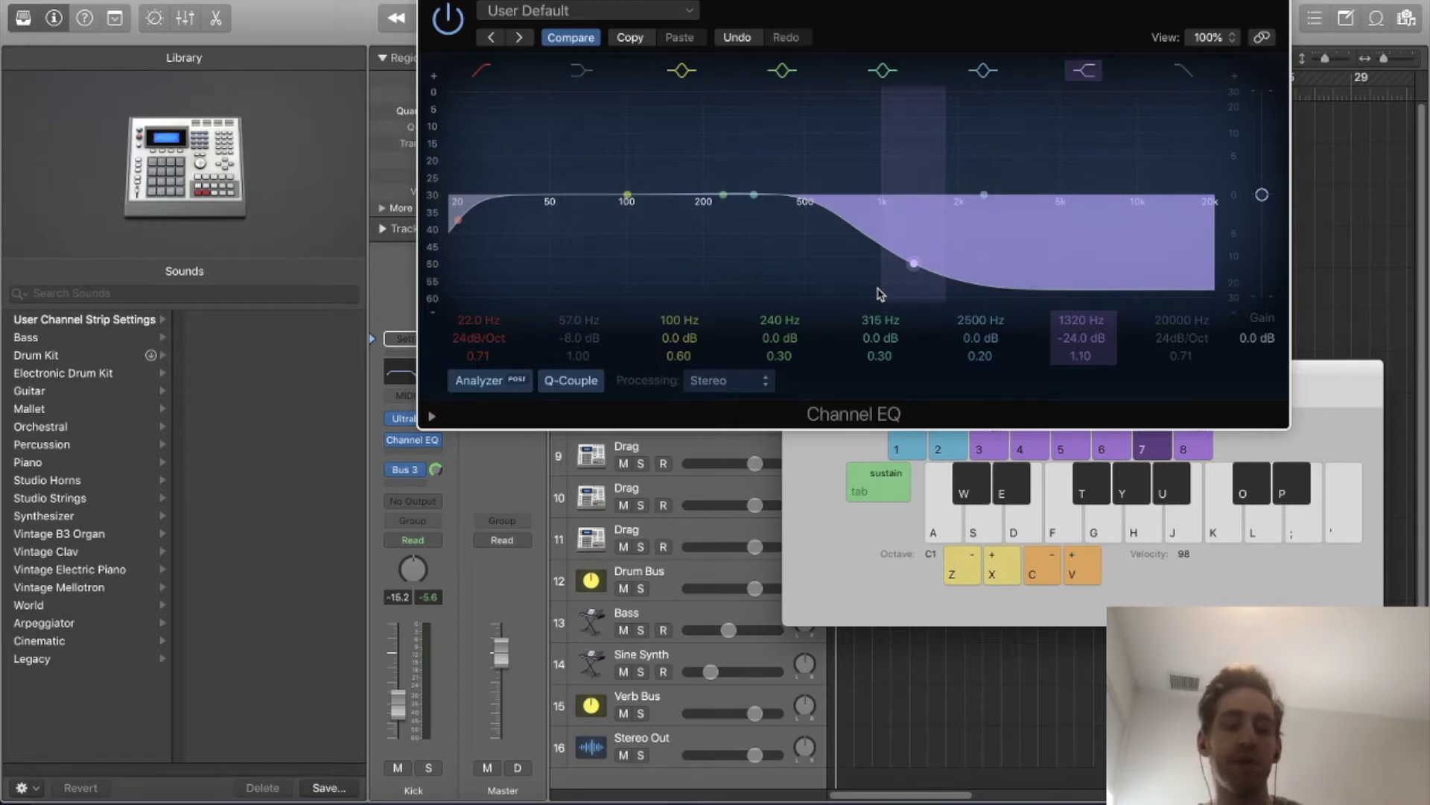
pyautogui.press('a')
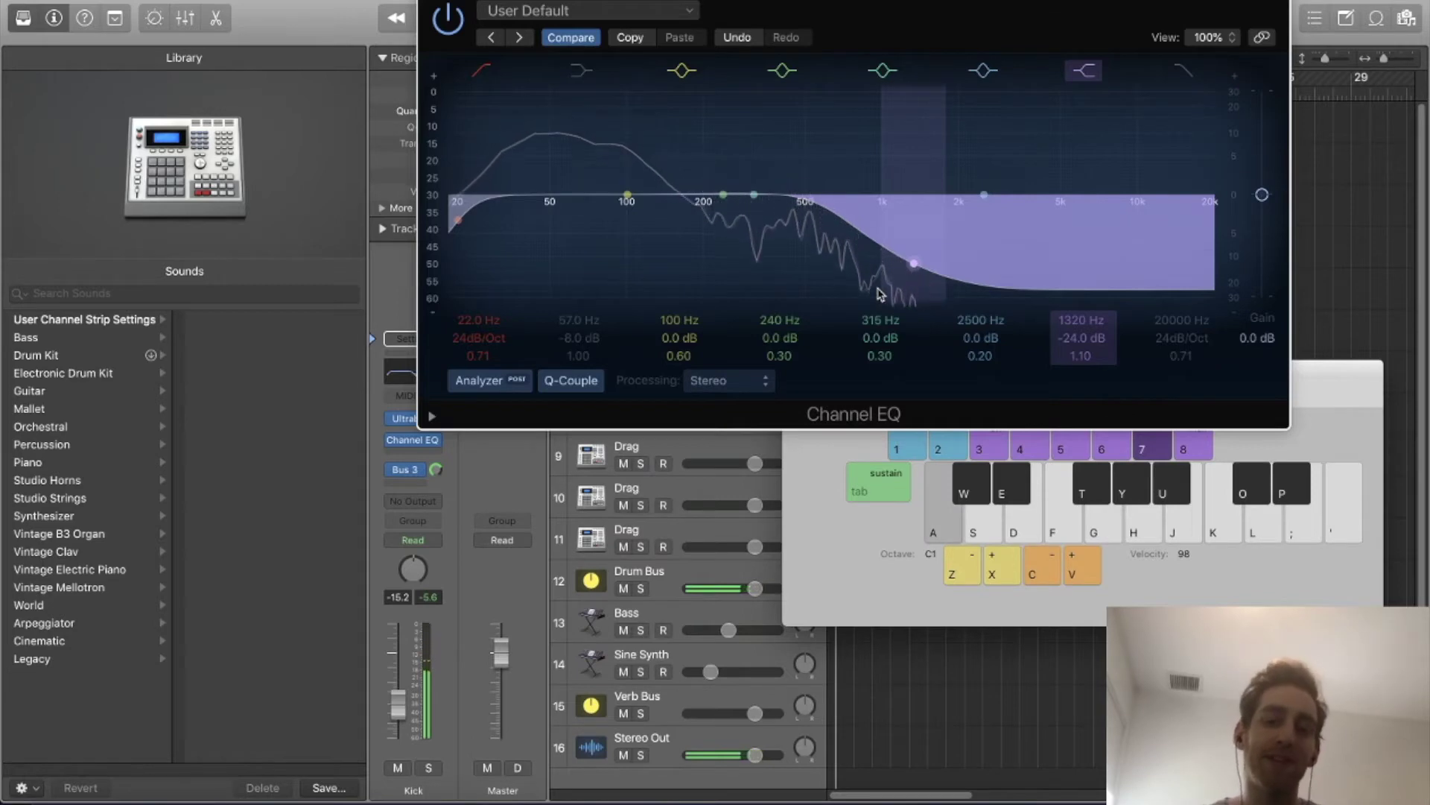
pyautogui.press('a')
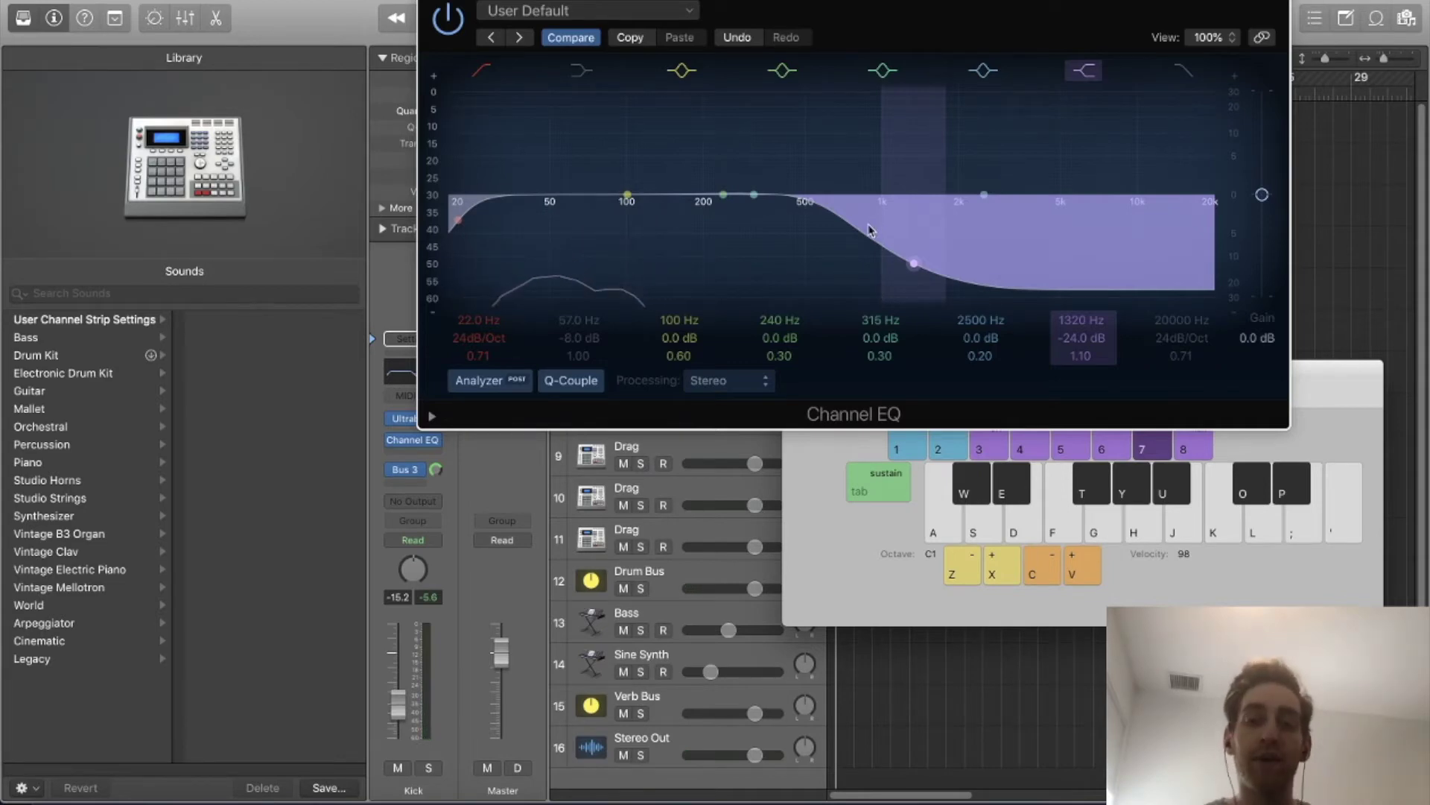
pyautogui.press('a')
pyautogui.press('a')
pyautogui.press('a')
pyautogui.press('a')
pyautogui.press('a')
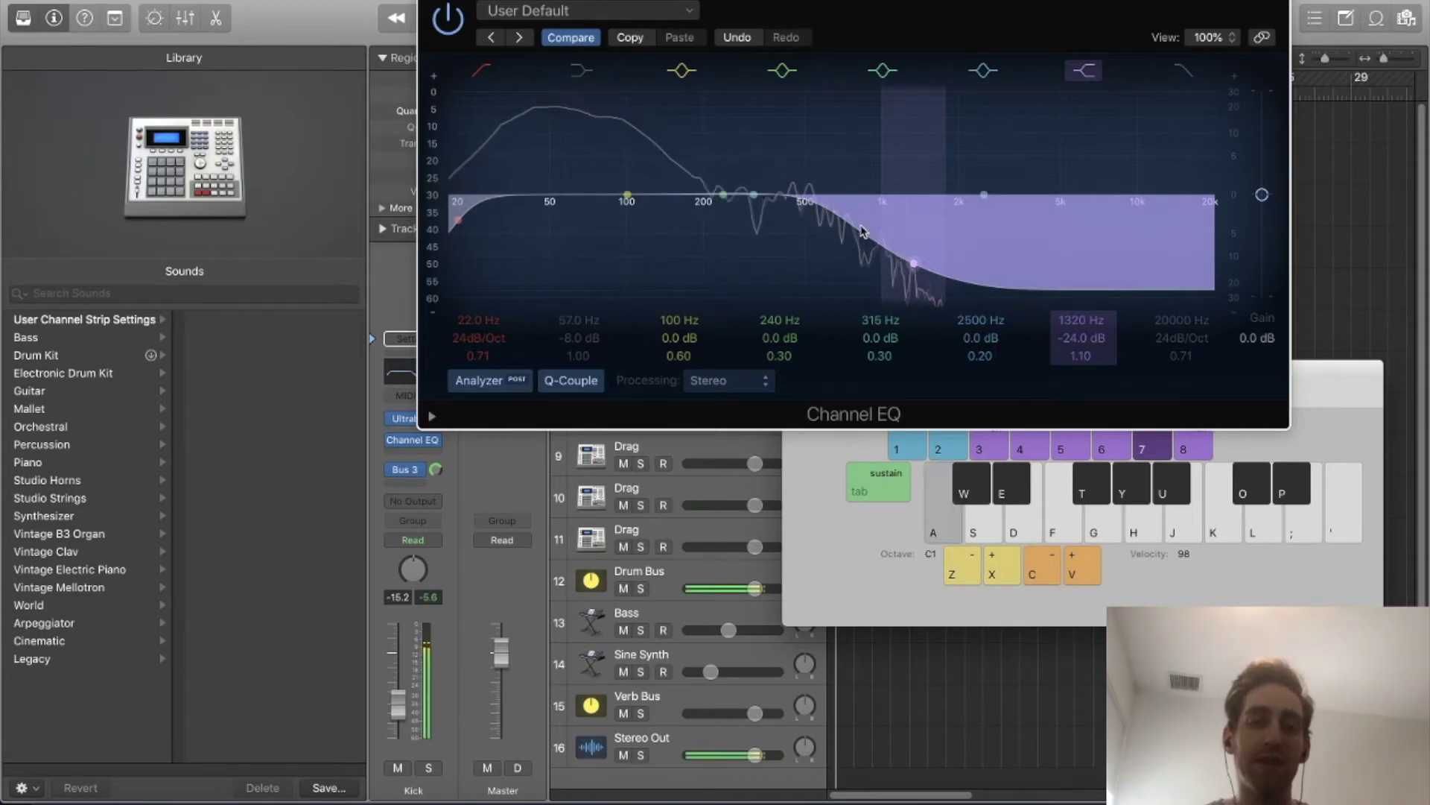
pyautogui.press('a')
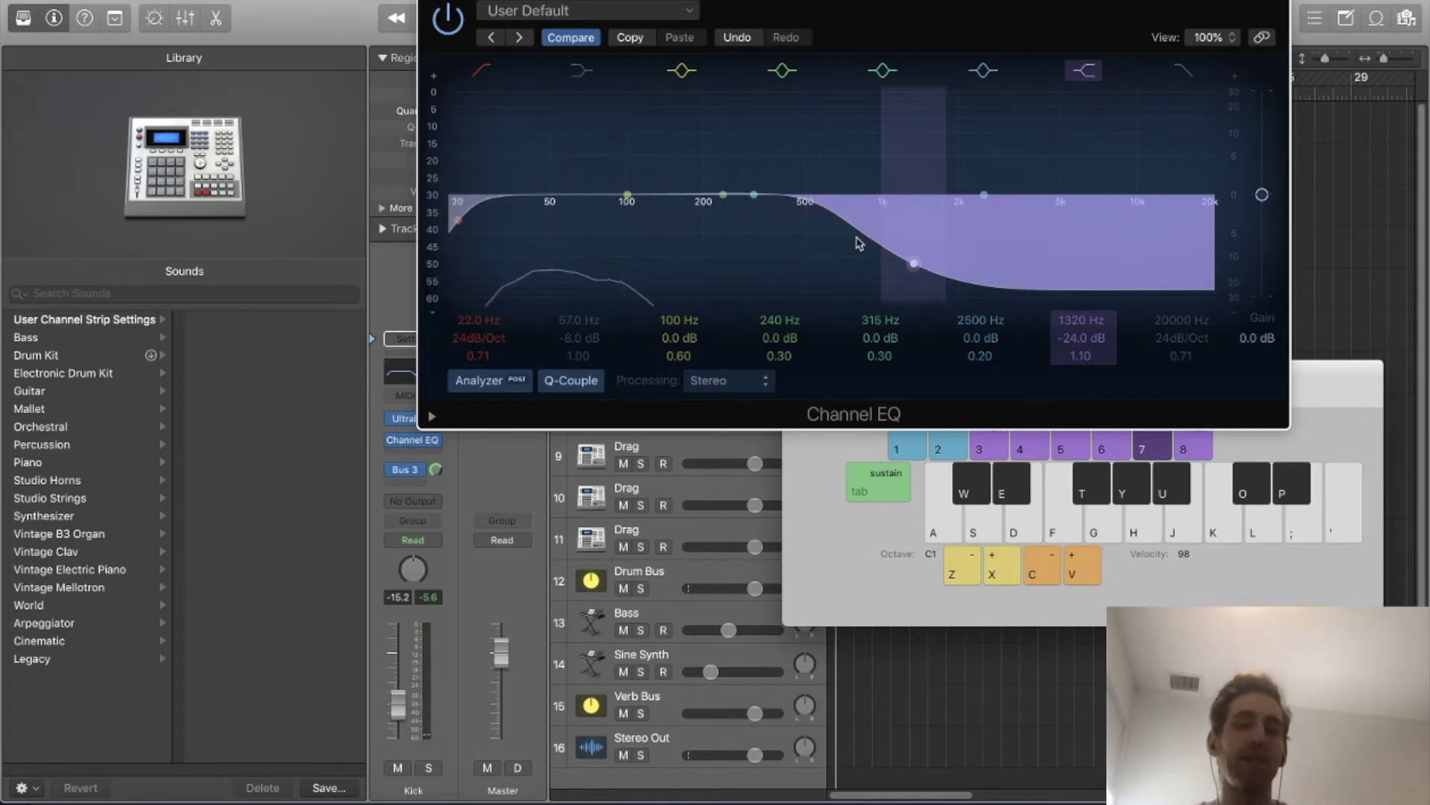
# Try the Kick EQ's high shelf at 2300 Hz and audition the kick.
pyautogui.moveTo(868, 244); pyautogui.dragTo(935, 259)
pyautogui.press('a')
pyautogui.press('a')
pyautogui.press('a')
pyautogui.press('a')
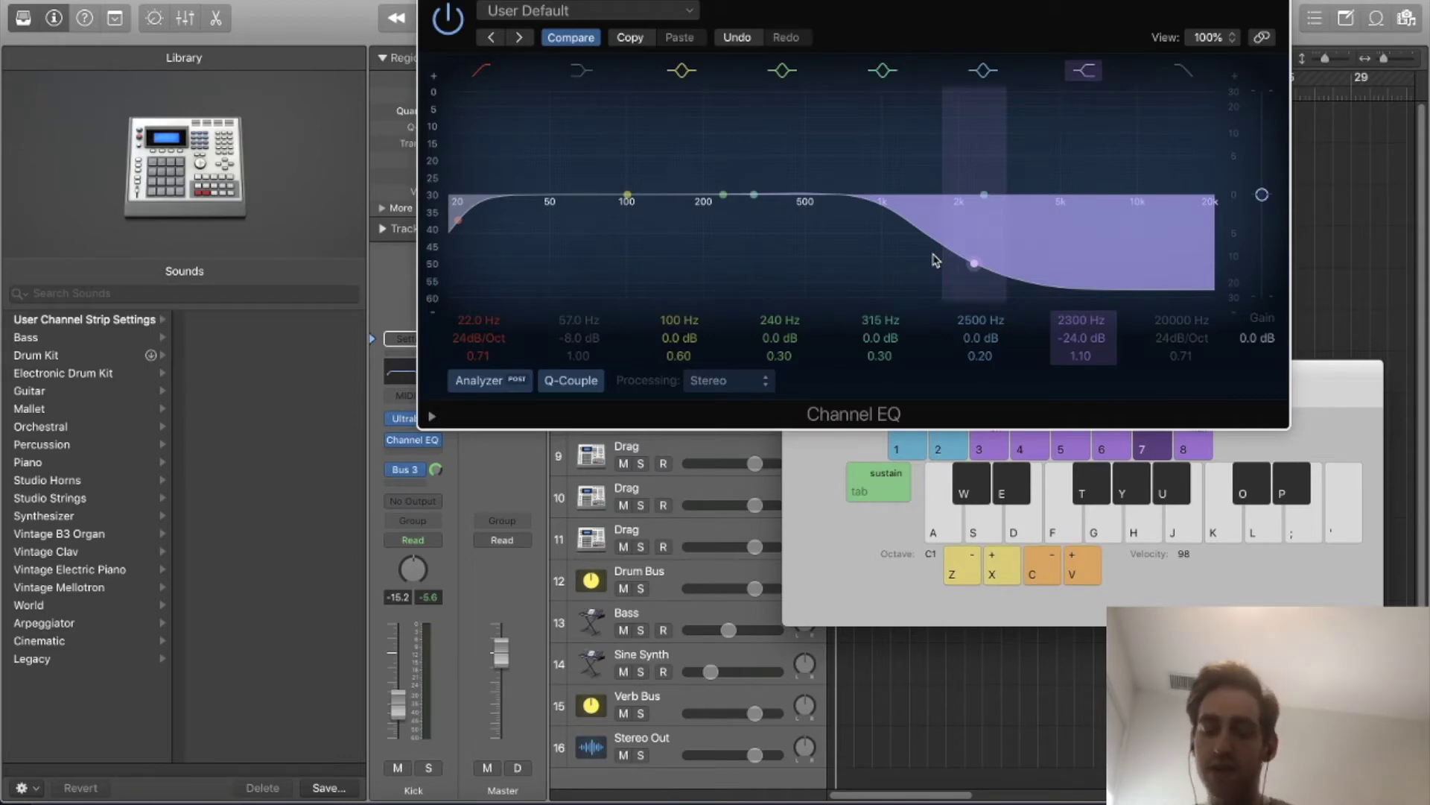
# Set the Kick EQ's high shelf to 1500 Hz at -24 dB, then close the EQ and Musical Typing.
pyautogui.press('space')
pyautogui.moveTo(921, 241); pyautogui.dragTo(898, 274)
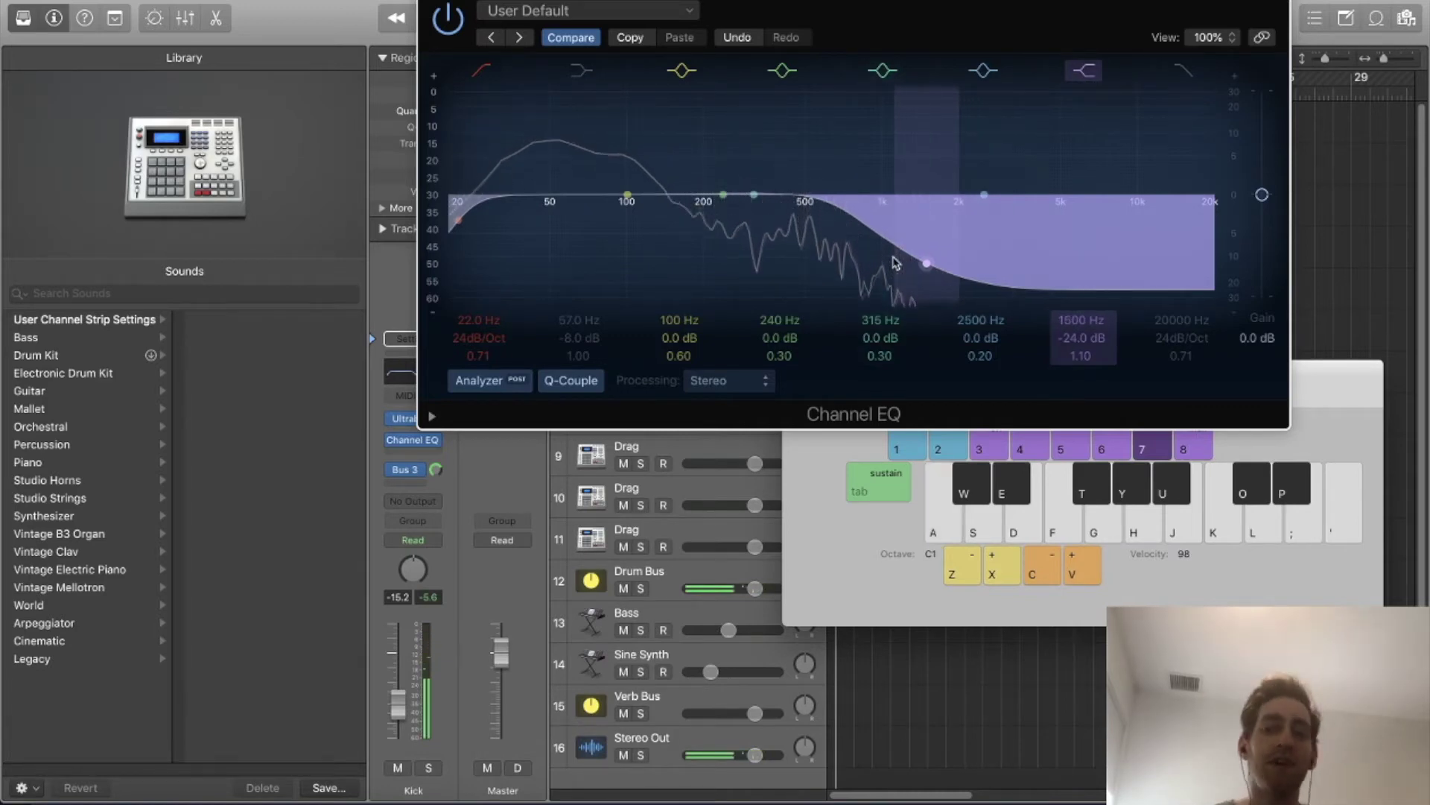
pyautogui.press('space')
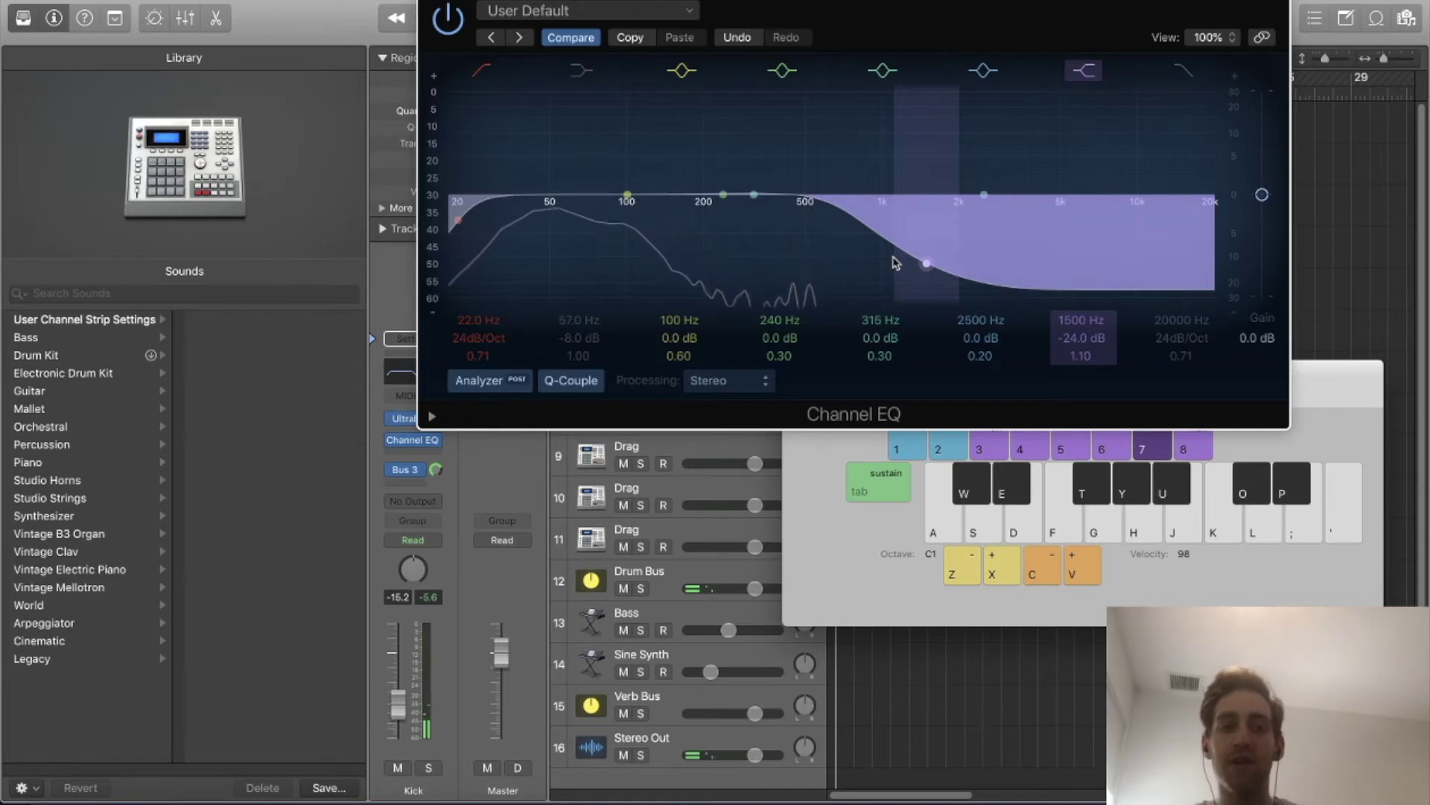
pyautogui.click(424, 4)
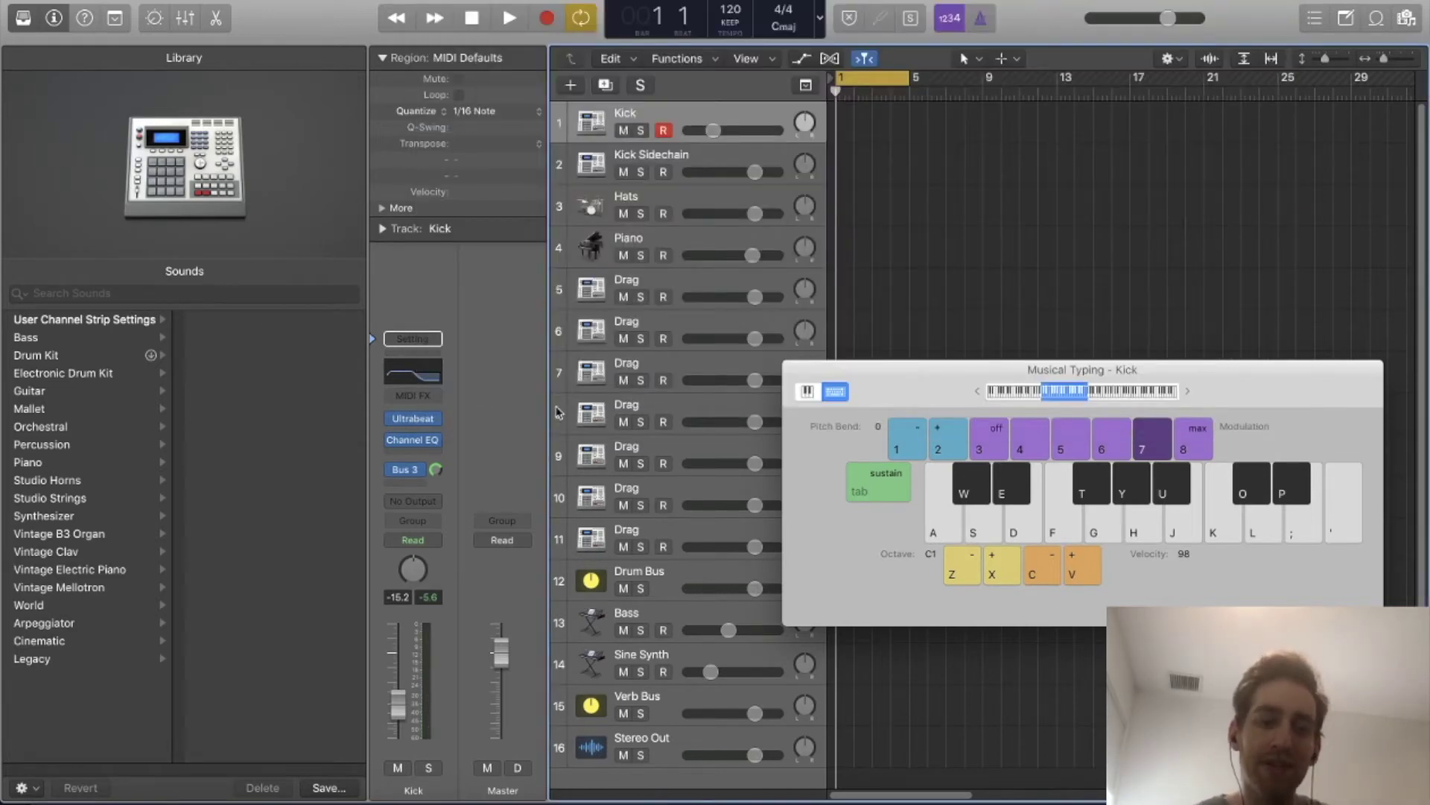
pyautogui.click(790, 370)
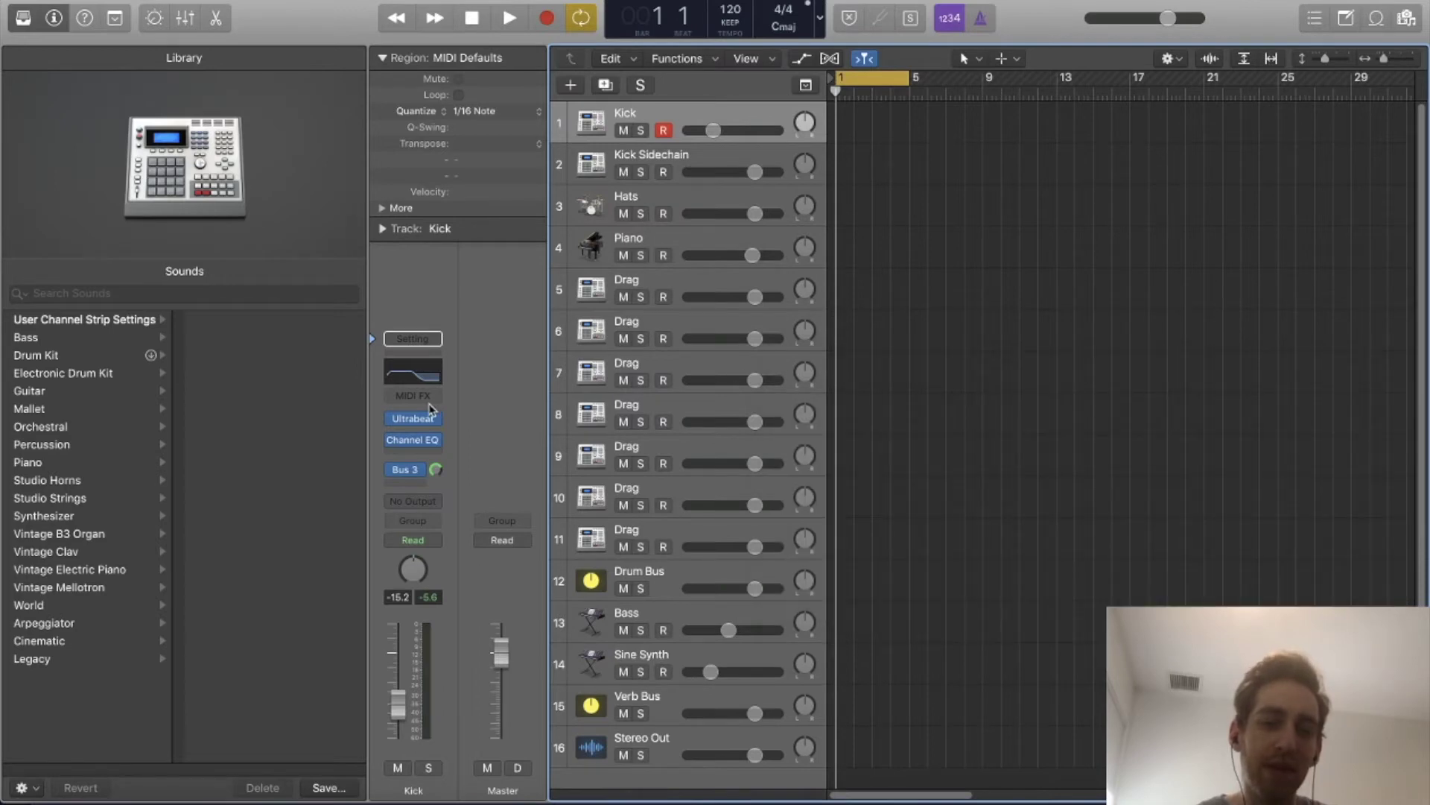
# Audition the equalized kick with Musical Typing, then close the keyboard window.
pyautogui.click(413, 453)
pyautogui.click(413, 453)
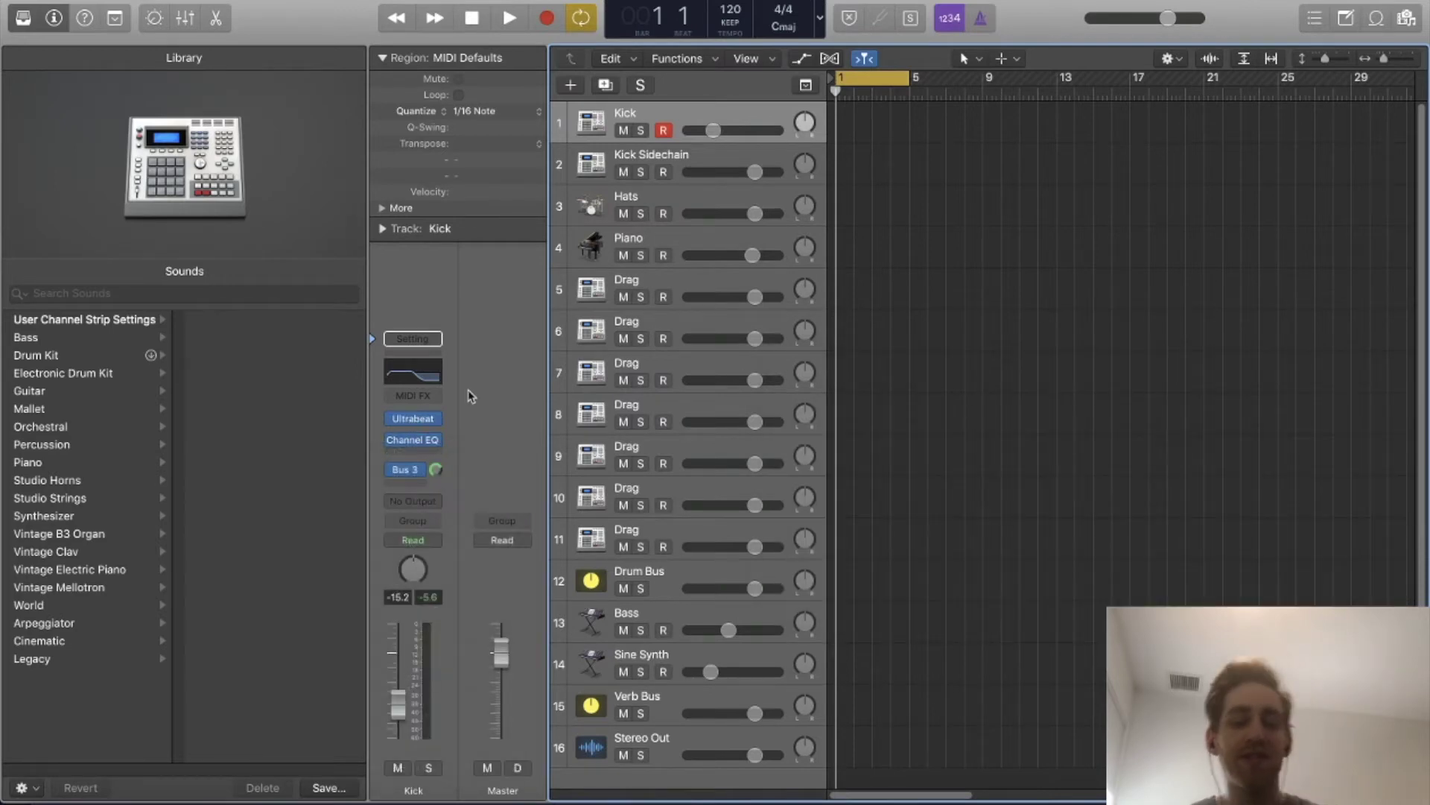
pyautogui.press('super+k')
pyautogui.press('a')
pyautogui.press('a')
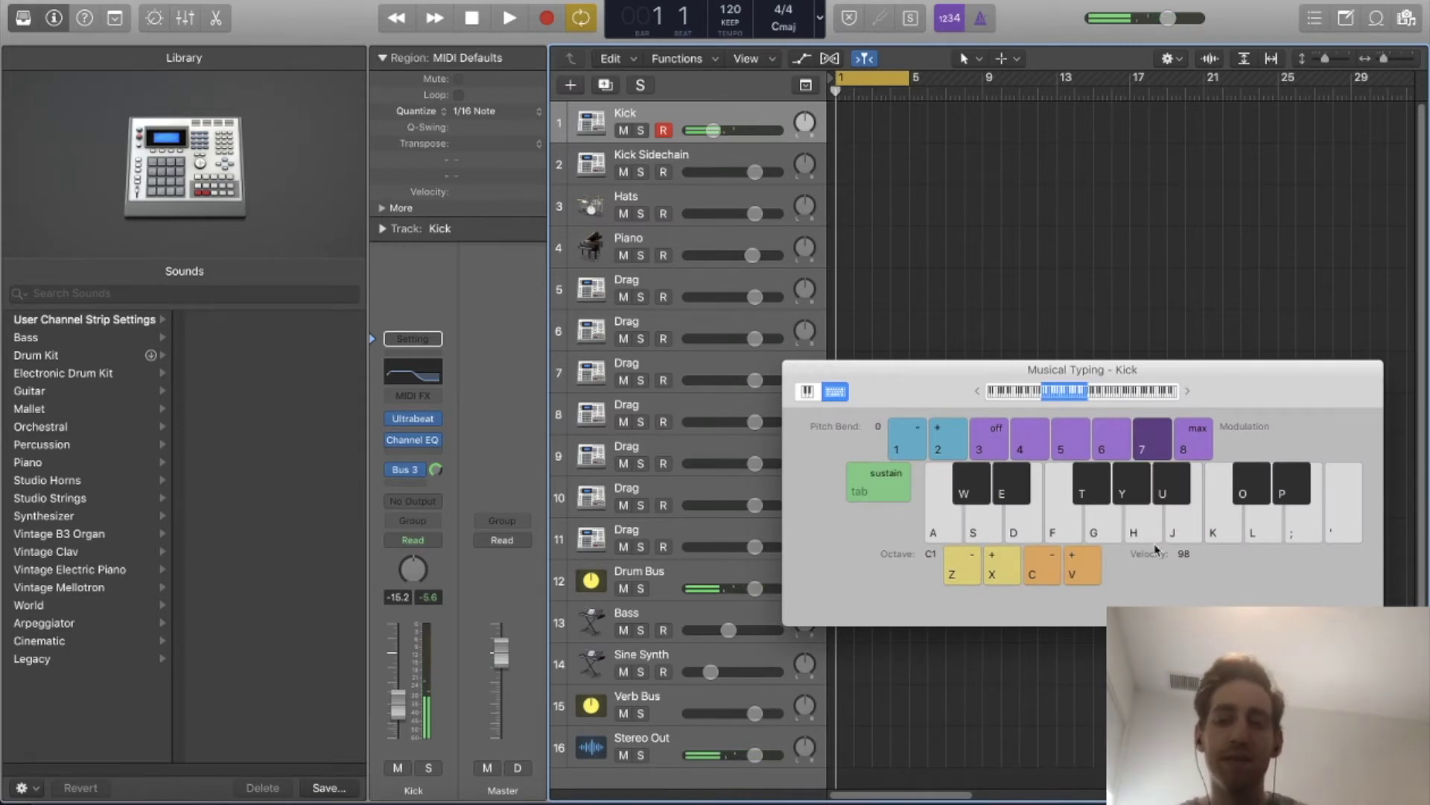
pyautogui.click(794, 370)
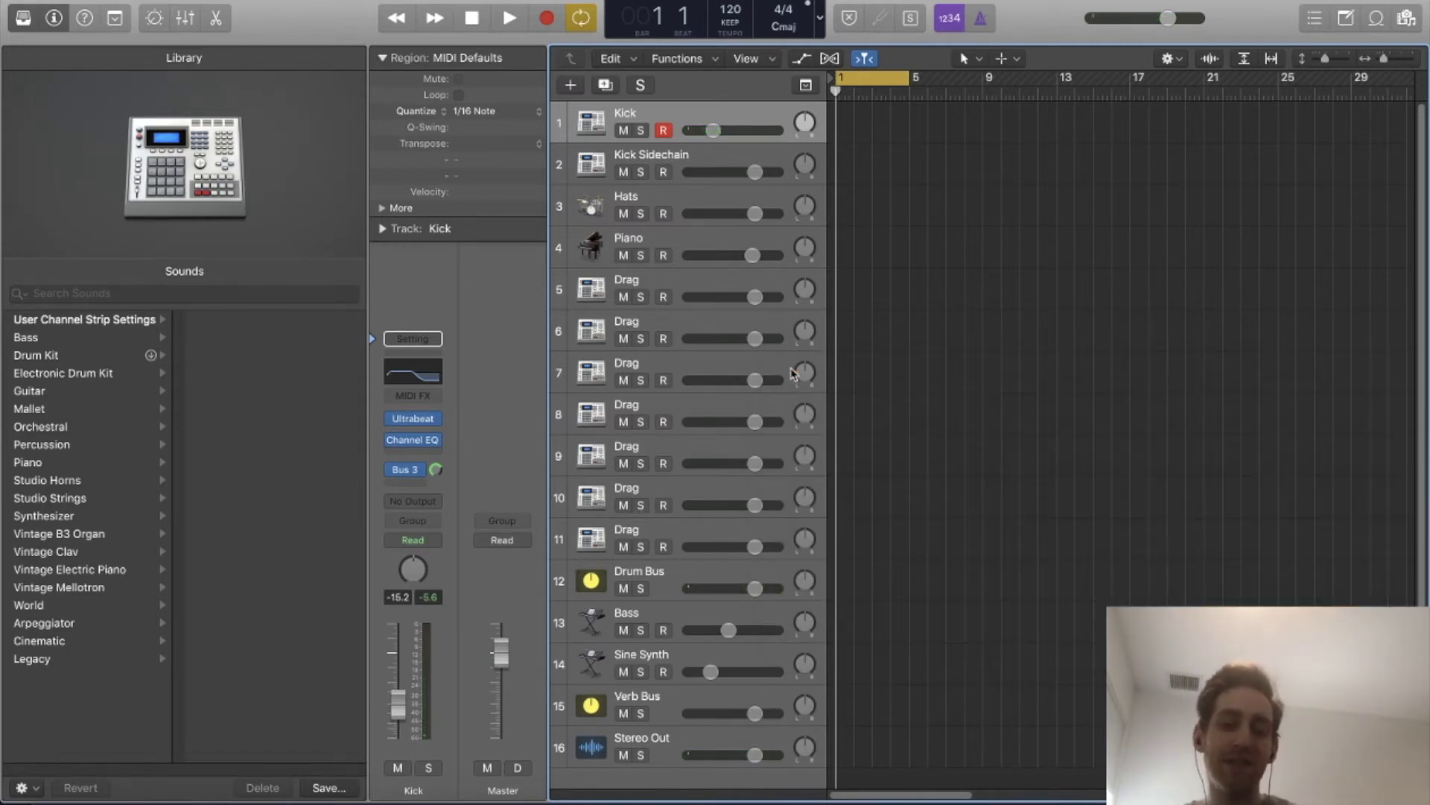
# Insert the stereo version of the Waves SSLChannel (s) plug-in on the Kick track and bring up Musical Typing.
pyautogui.click(417, 454)
pyautogui.moveTo(463, 613)
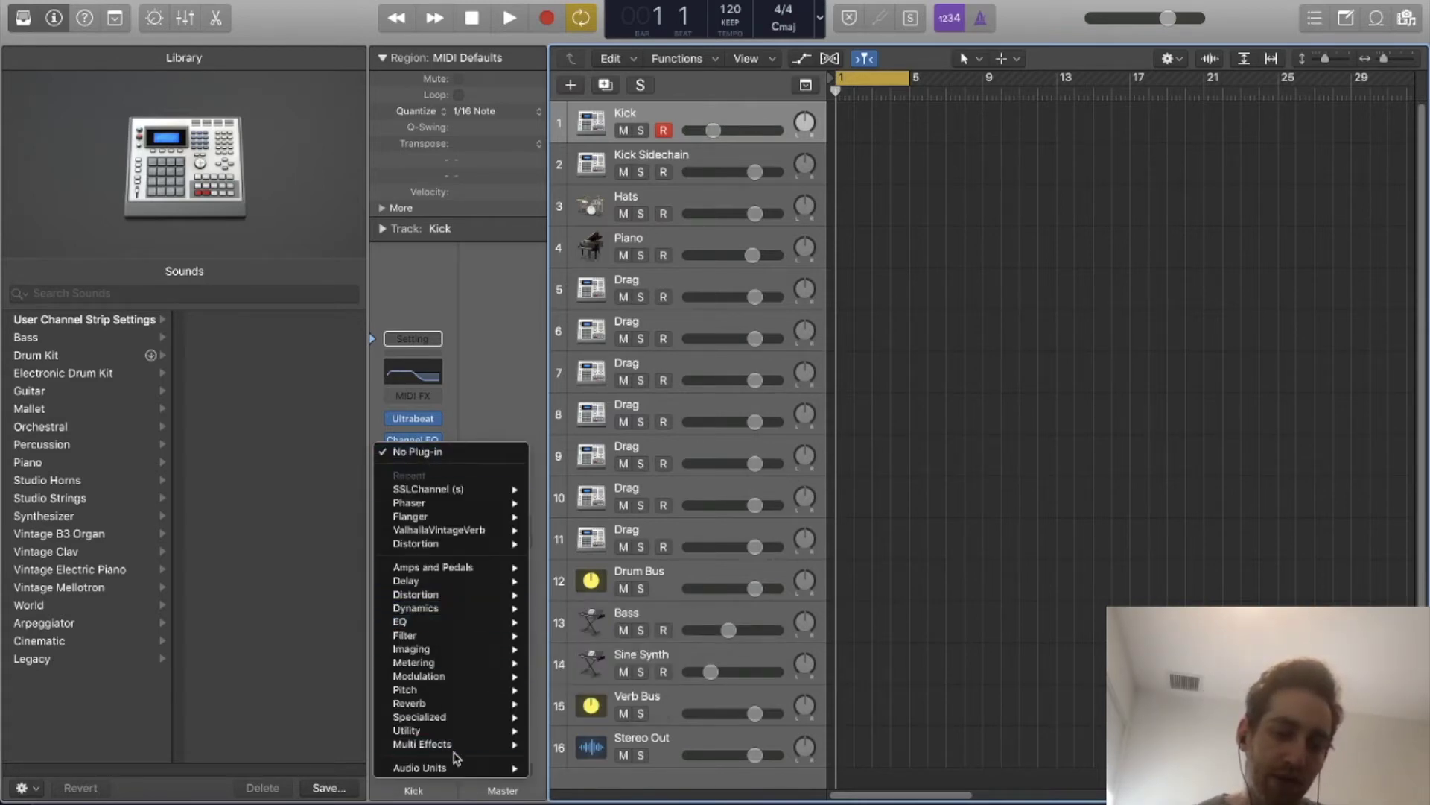
pyautogui.moveTo(477, 767)
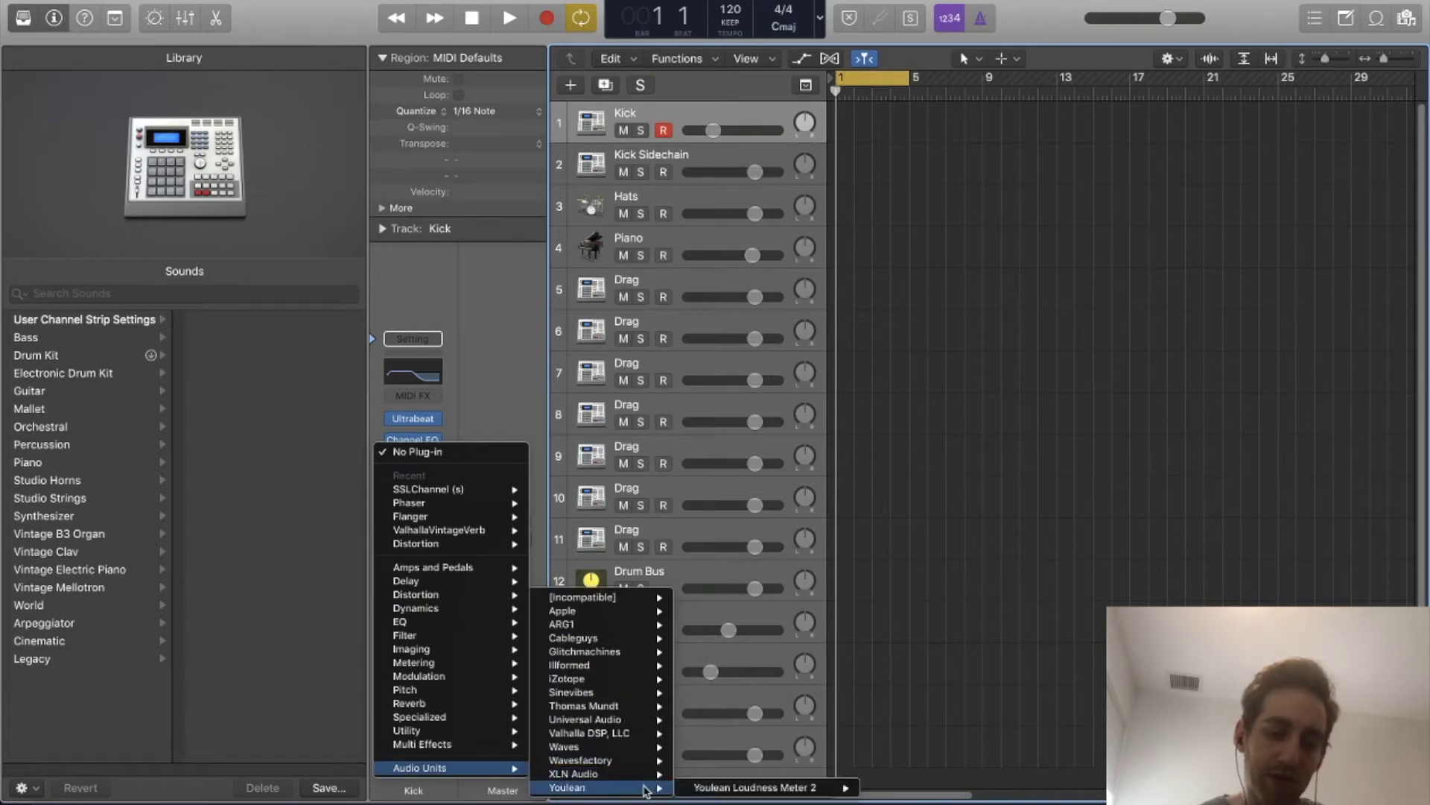
pyautogui.moveTo(642, 747)
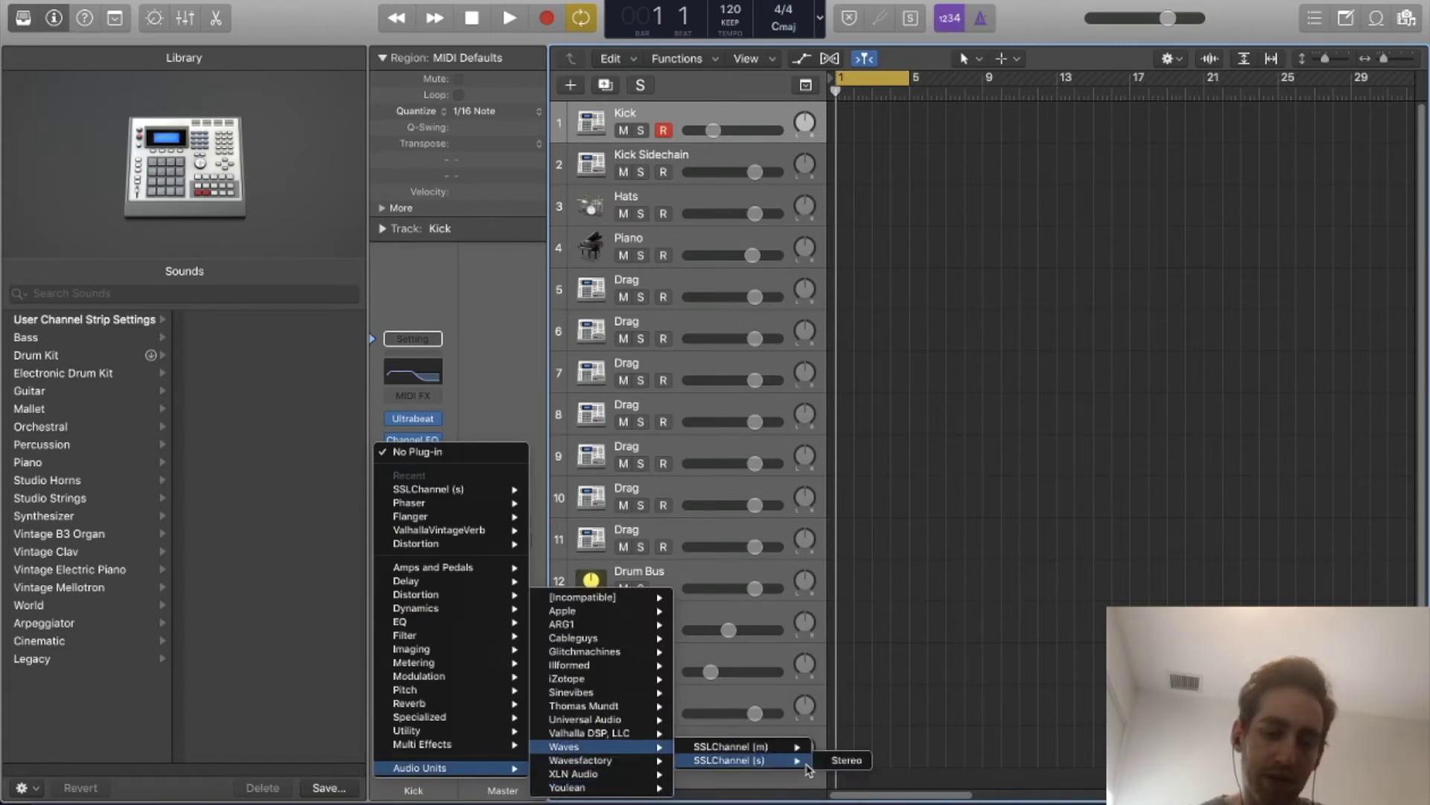
pyautogui.click(838, 765)
pyautogui.press('a')
pyautogui.press('a')
pyautogui.press('super+k')
# Adjust the SSLChannel compressor's ratio, fast attack and threshold while auditioning the kick.
pyautogui.moveTo(228, 172); pyautogui.dragTo(210, 222)
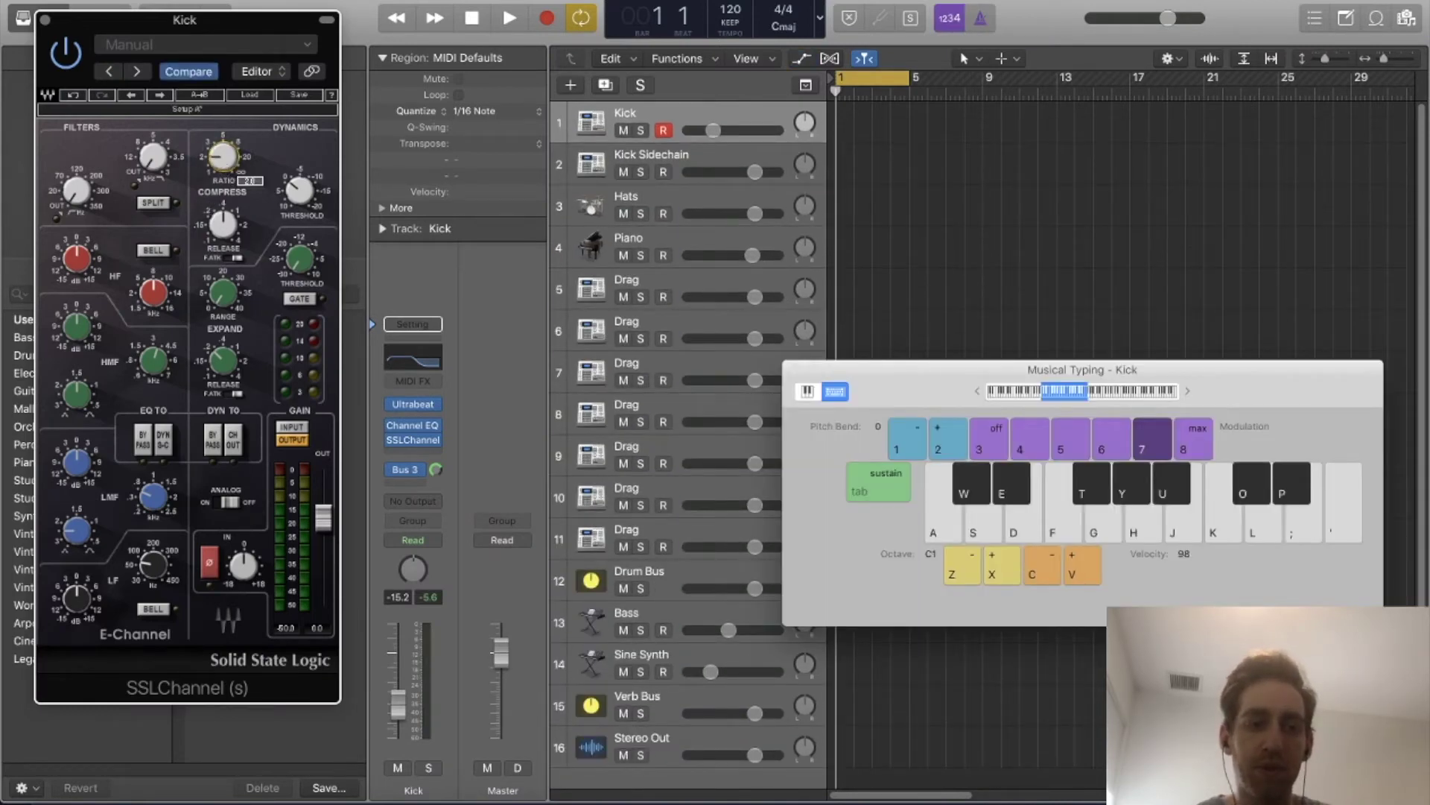
pyautogui.click(233, 257)
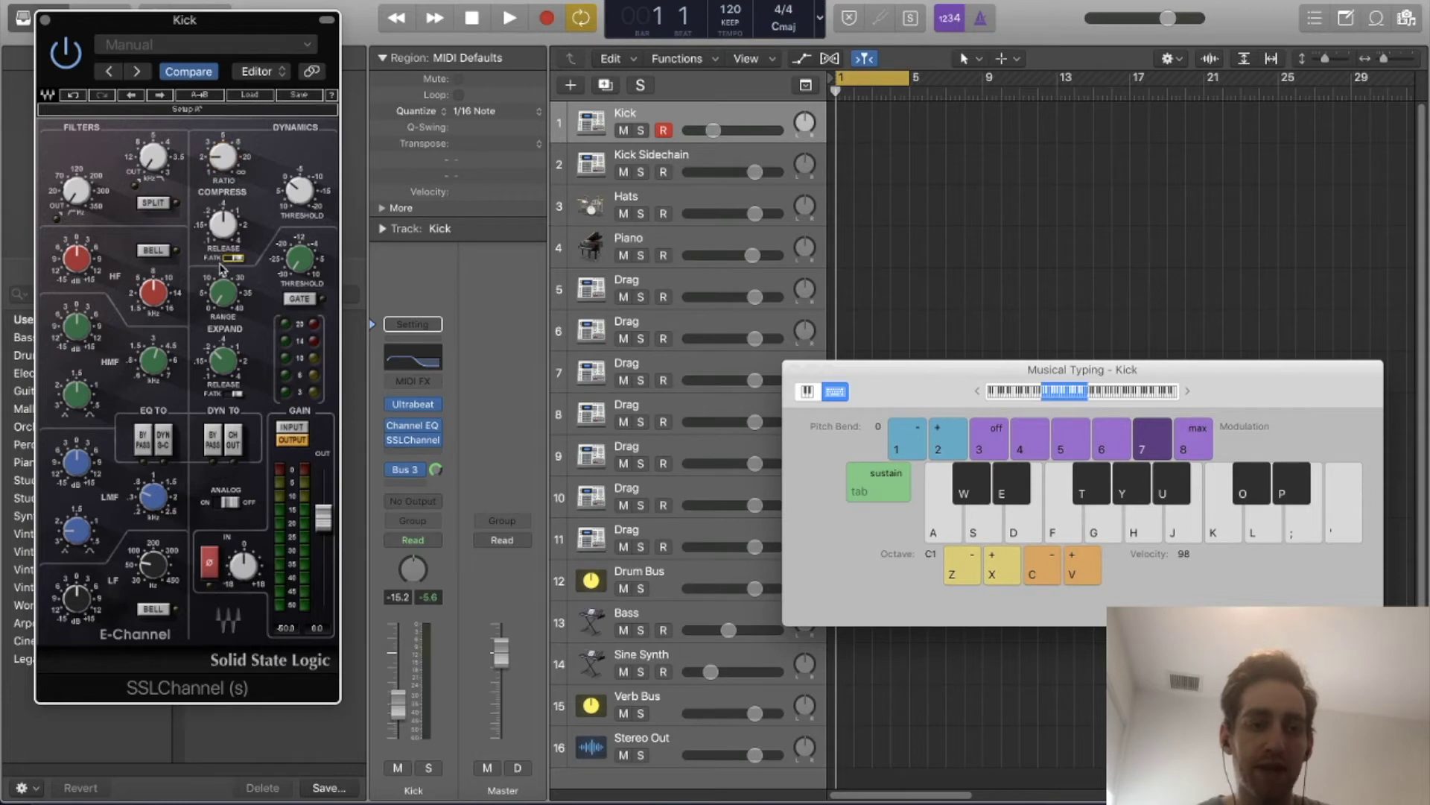
pyautogui.press('a')
pyautogui.moveTo(311, 204); pyautogui.dragTo(317, 220)
pyautogui.press('a')
pyautogui.press('a')
pyautogui.press('a')
pyautogui.press('a')
pyautogui.press('a')
pyautogui.press('a')
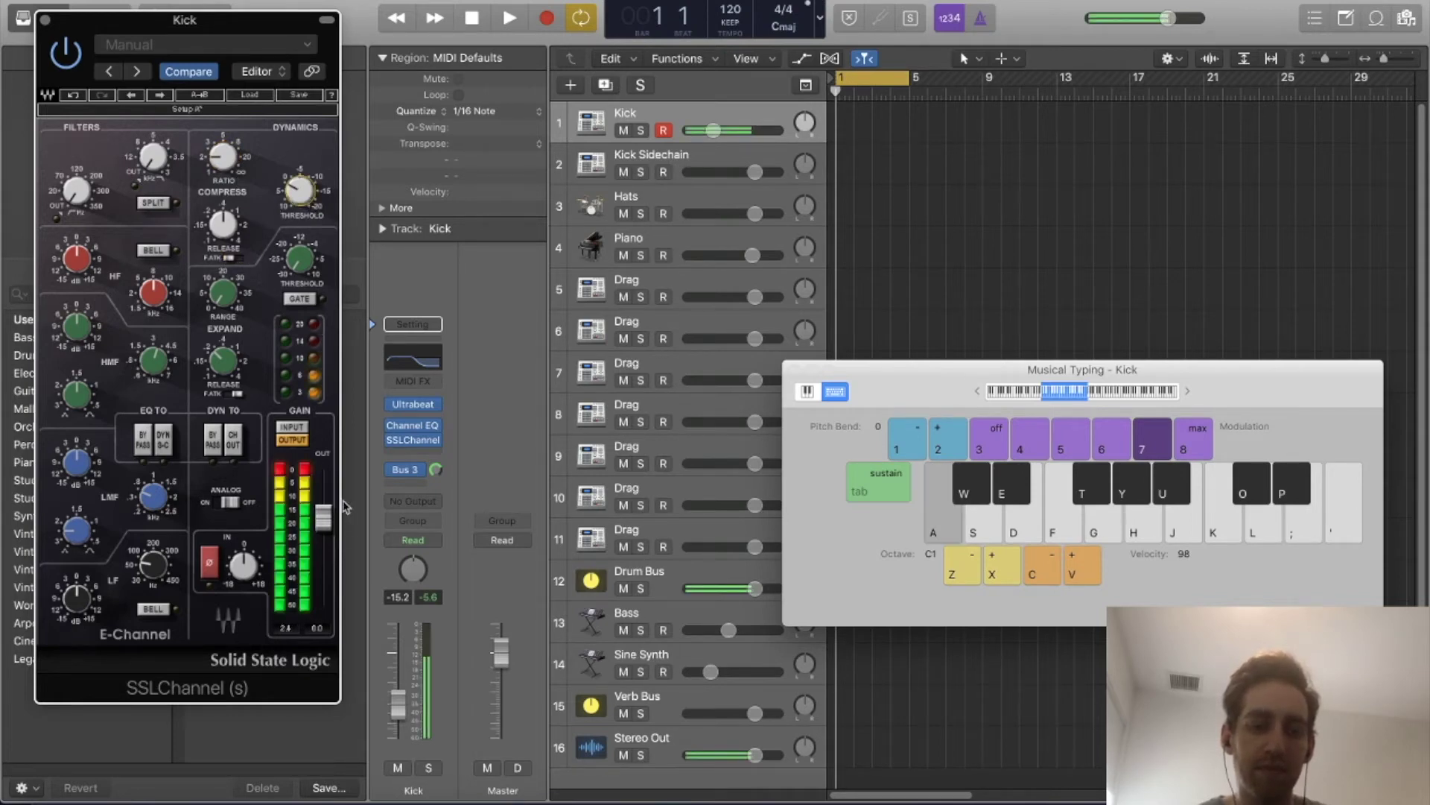
# Raise the Kick track's volume fader to -8.8 dB while auditioning the kick.
pyautogui.press('a')
pyautogui.press('a')
pyautogui.press('a')
pyautogui.moveTo(397, 698); pyautogui.dragTo(391, 664)
pyautogui.press('a')
pyautogui.press('a')
pyautogui.press('a')
pyautogui.press('a')
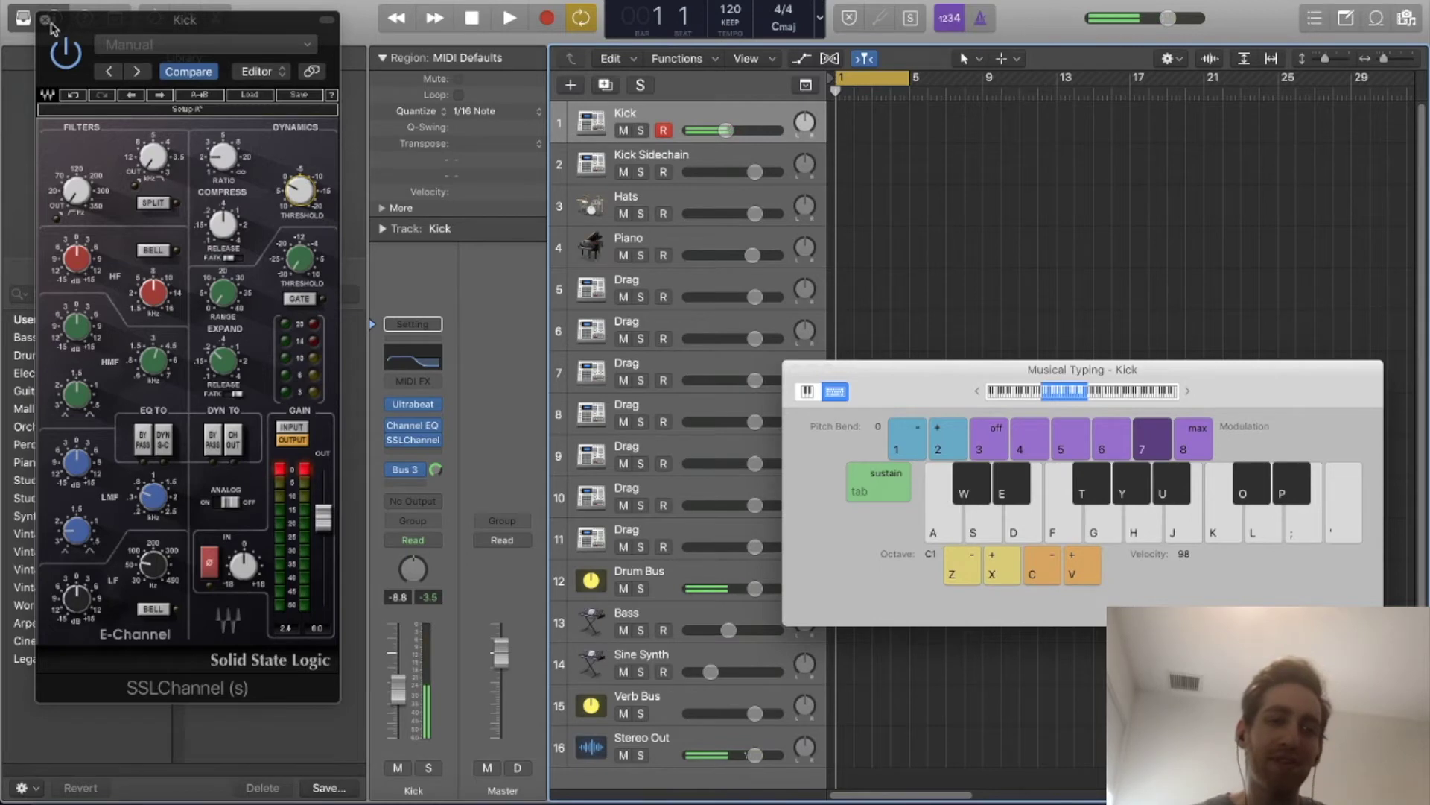
# Close the SSLChannel window, remove the plug-in from the Kick track and close Musical Typing.
pyautogui.click(54, 49)
pyautogui.click(46, 20)
pyautogui.moveTo(876, 376); pyautogui.dragTo(892, 239)
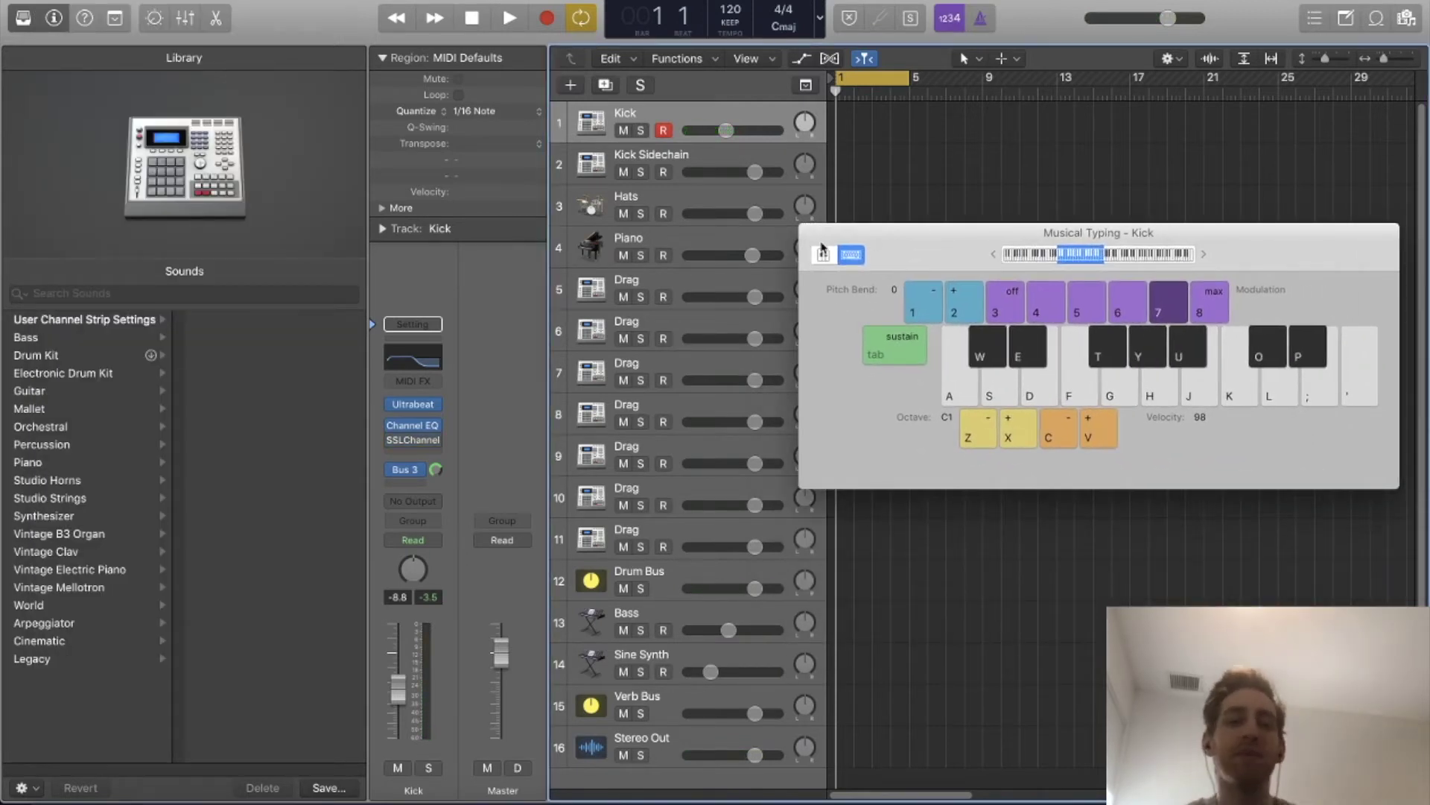
pyautogui.click(444, 440)
pyautogui.click(466, 462)
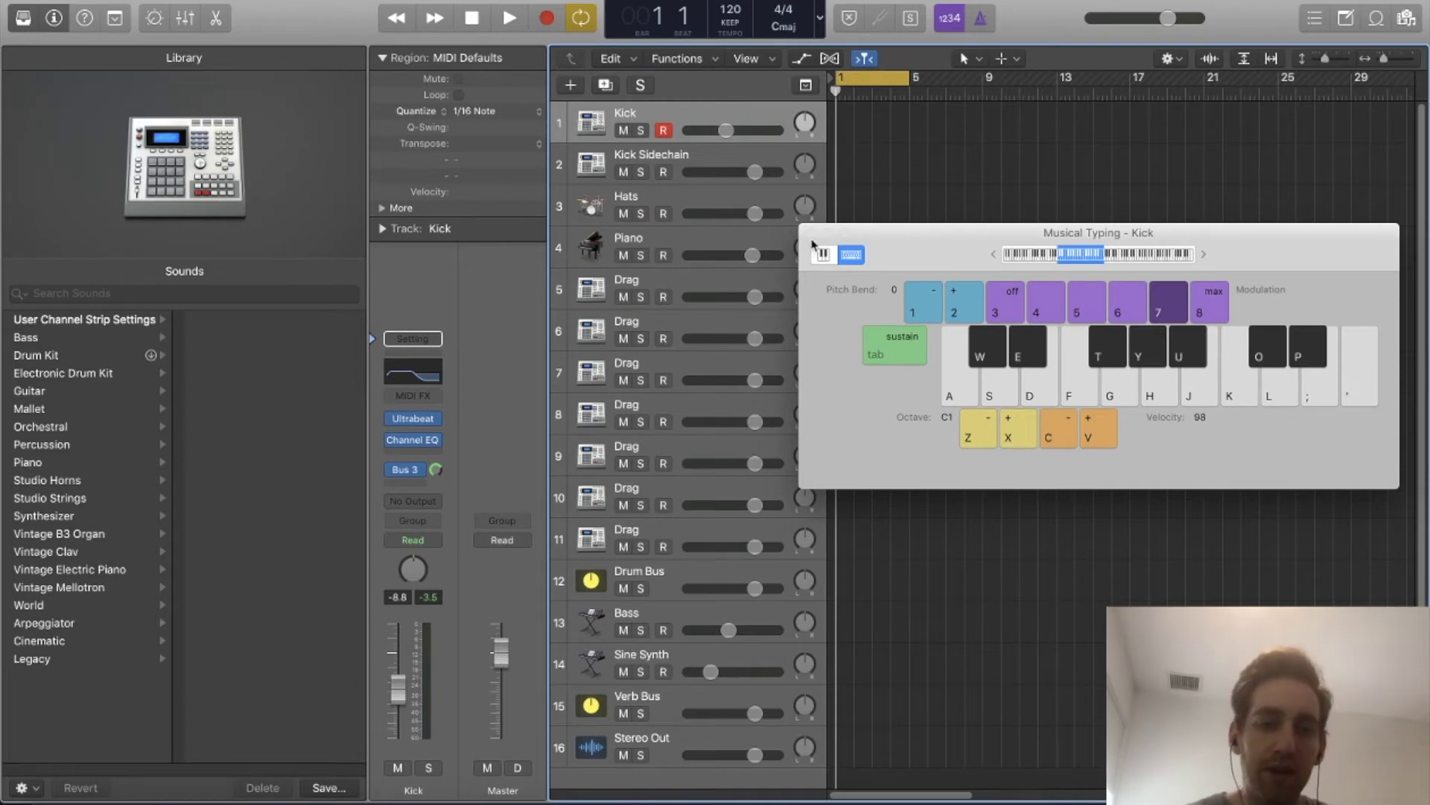
pyautogui.click(811, 235)
# Select the Hats track and audition its hi-hat sounds with Musical Typing.
pyautogui.click(650, 202)
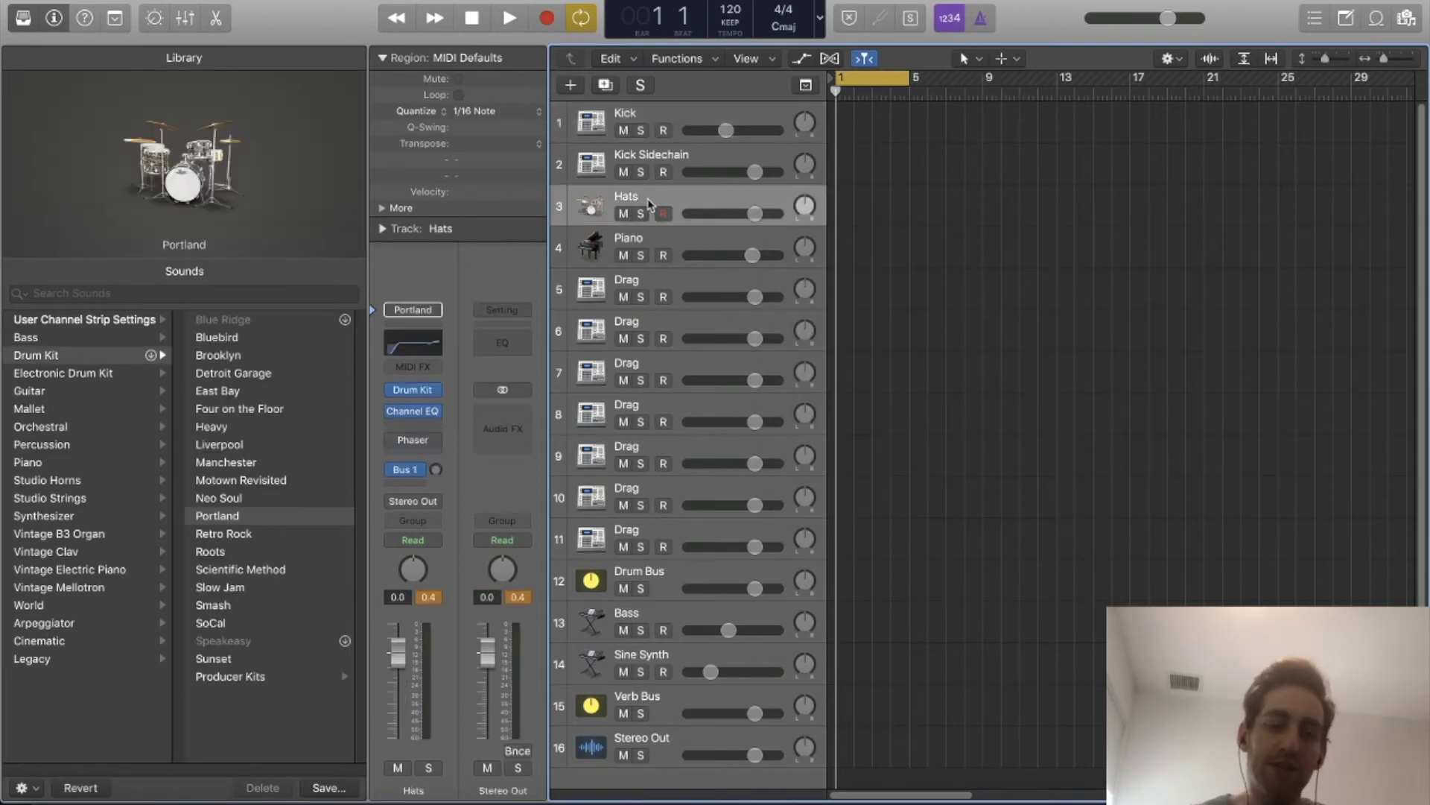
pyautogui.press('super+k')
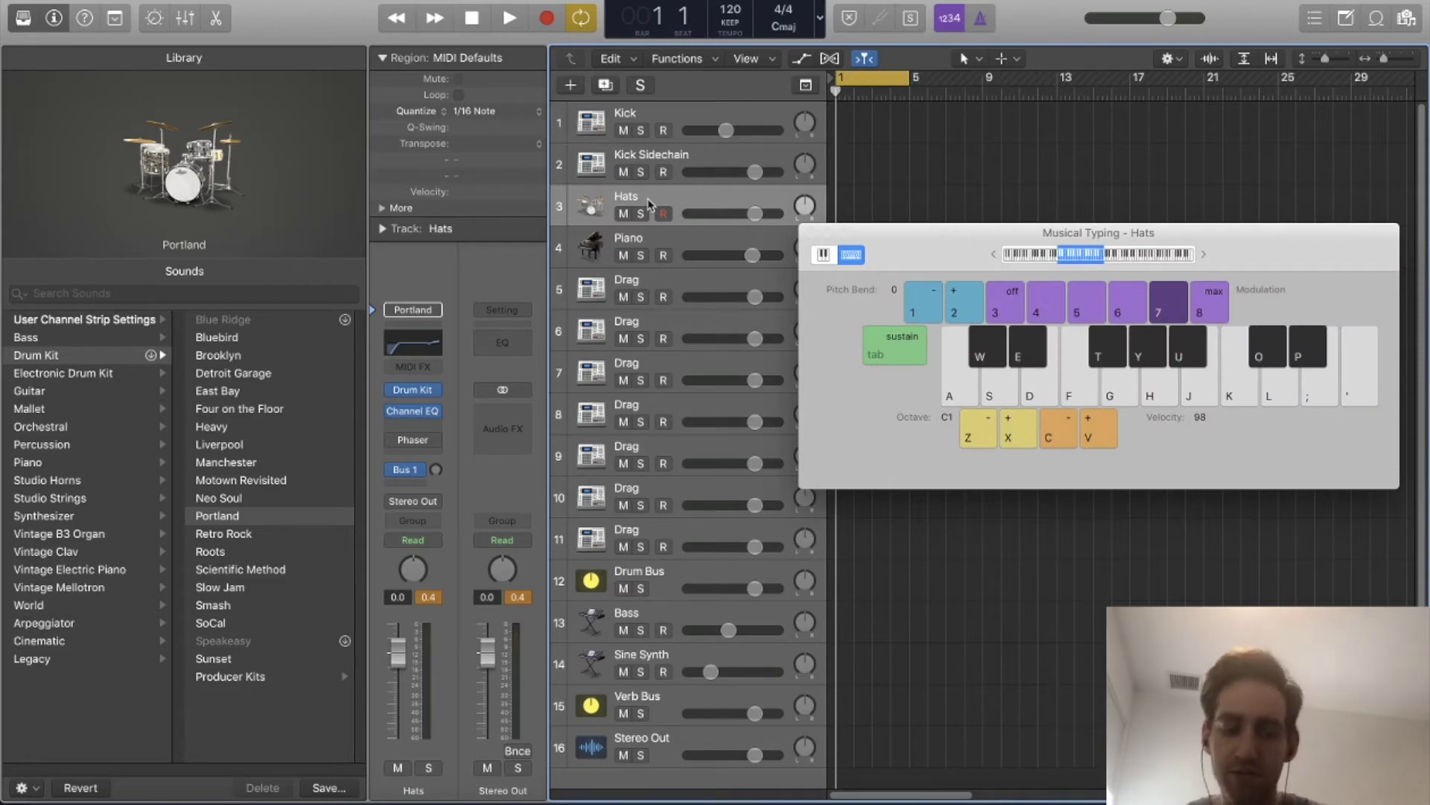
pyautogui.press('t')
pyautogui.press('u')
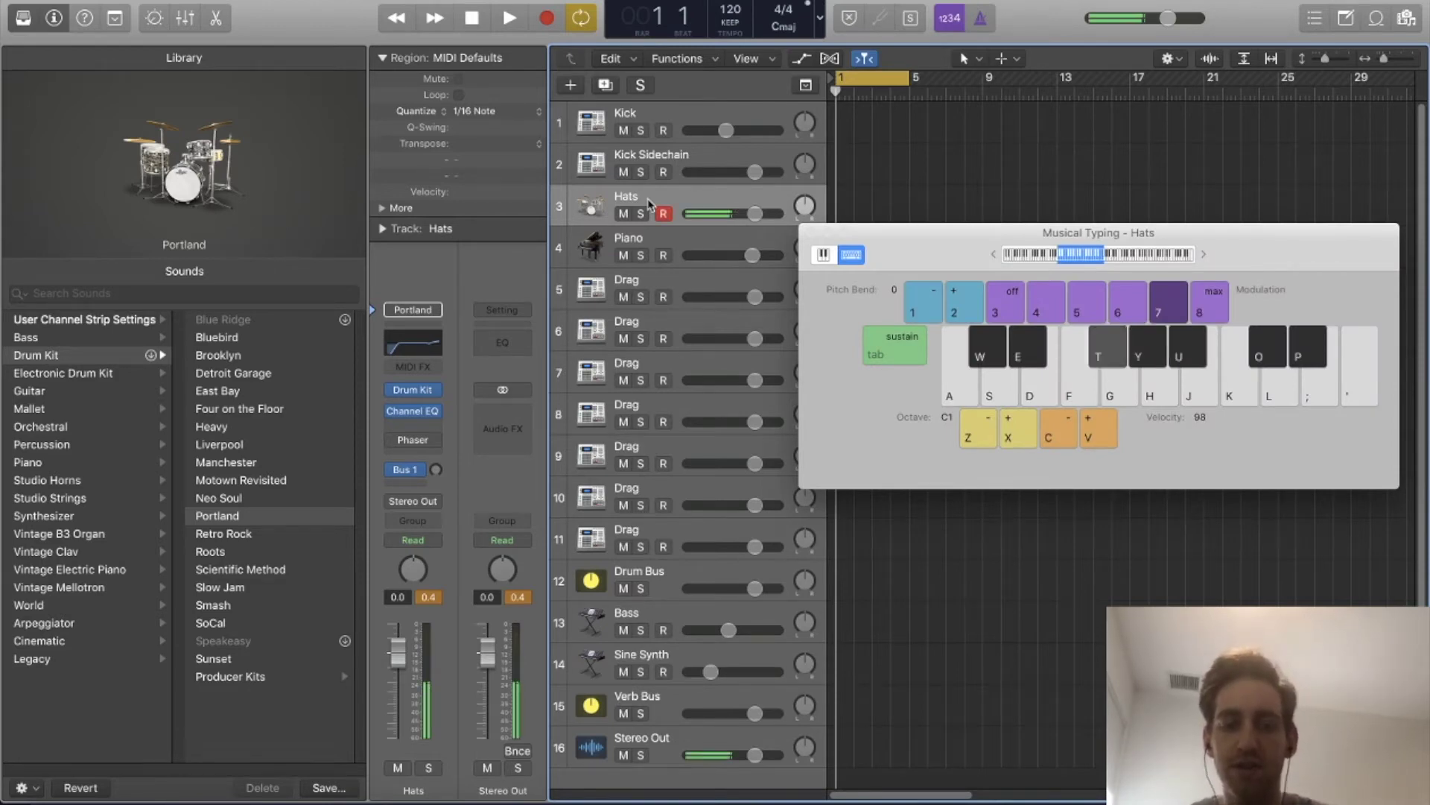
pyautogui.press('t')
# Bypass the Channel EQ on the Hats track and audition the unprocessed hi-hats.
pyautogui.click(394, 410)
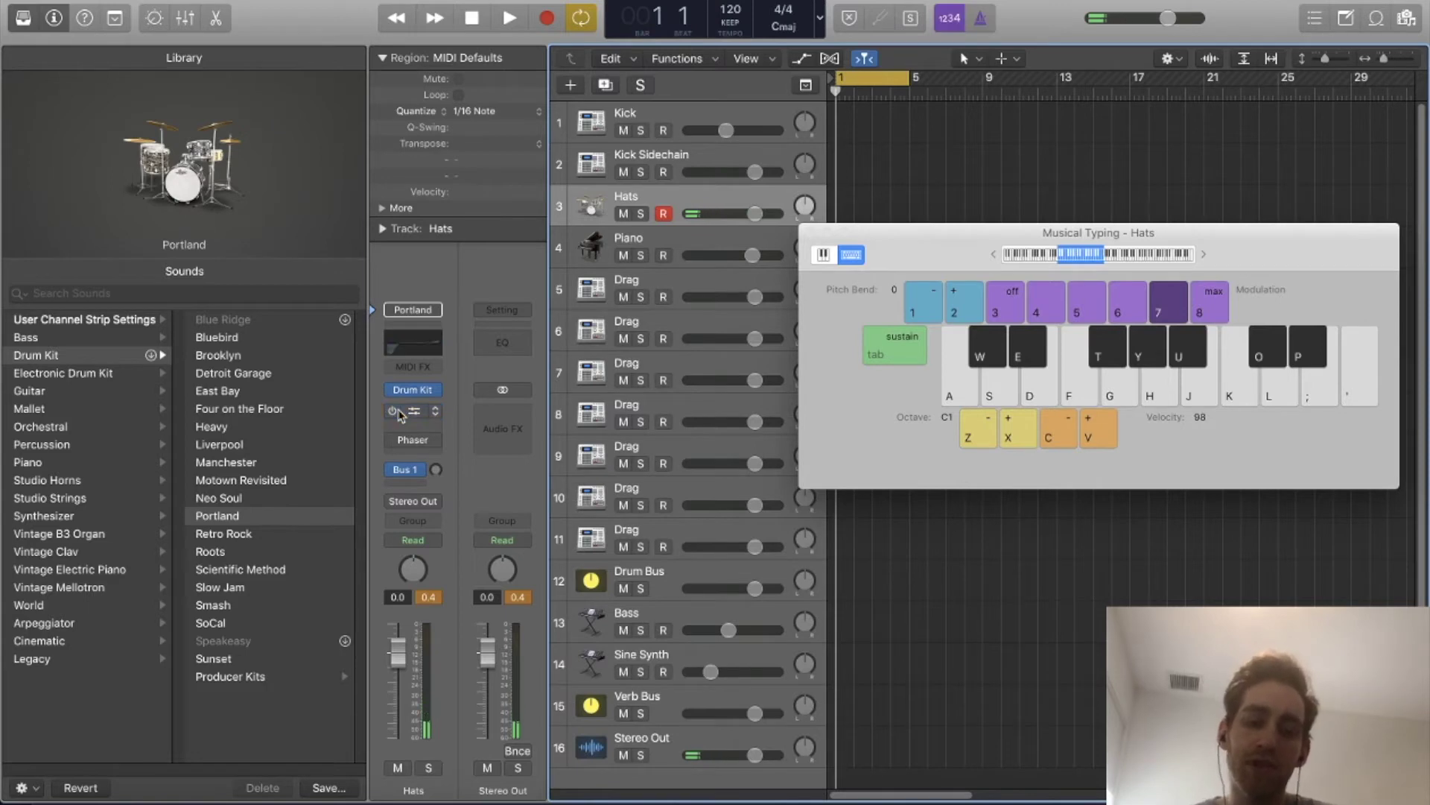
pyautogui.press('y')
pyautogui.press('u')
pyautogui.press('t')
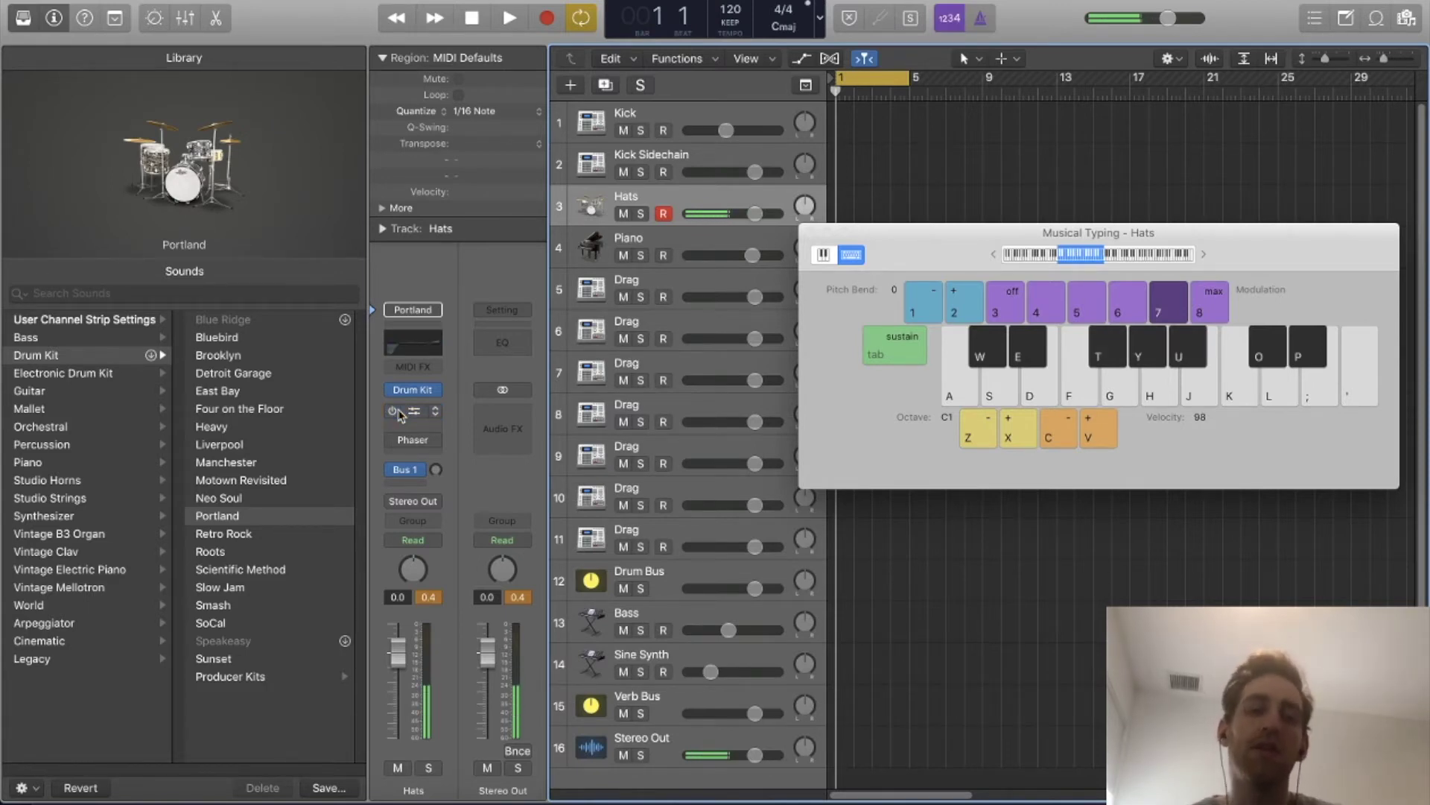
# Re-enable and open the Hats track's Channel EQ, and sweep the low cut up to about 2450 Hz and back down to 78 Hz.
pyautogui.click(393, 411)
pyautogui.click(422, 412)
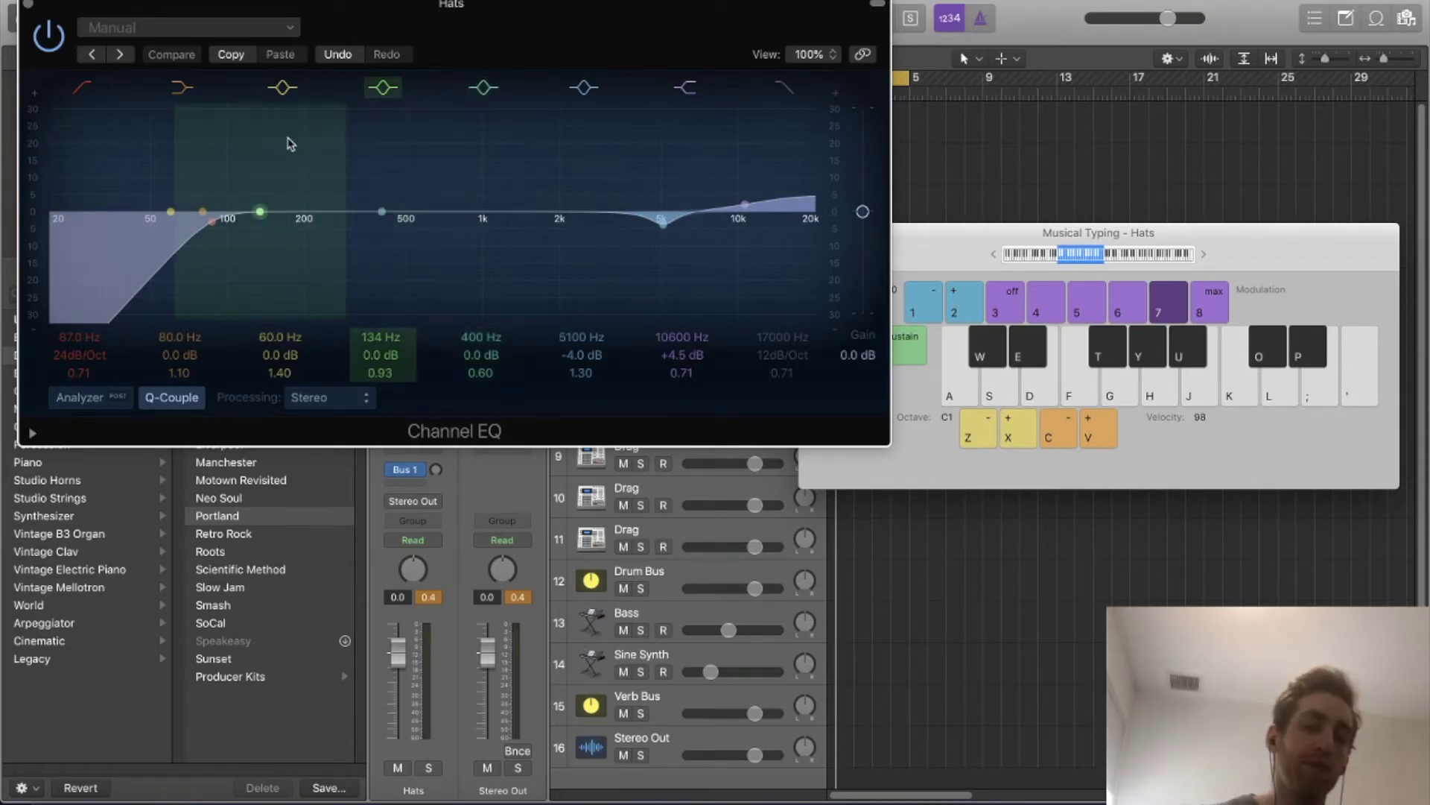
pyautogui.moveTo(212, 222); pyautogui.dragTo(610, 265)
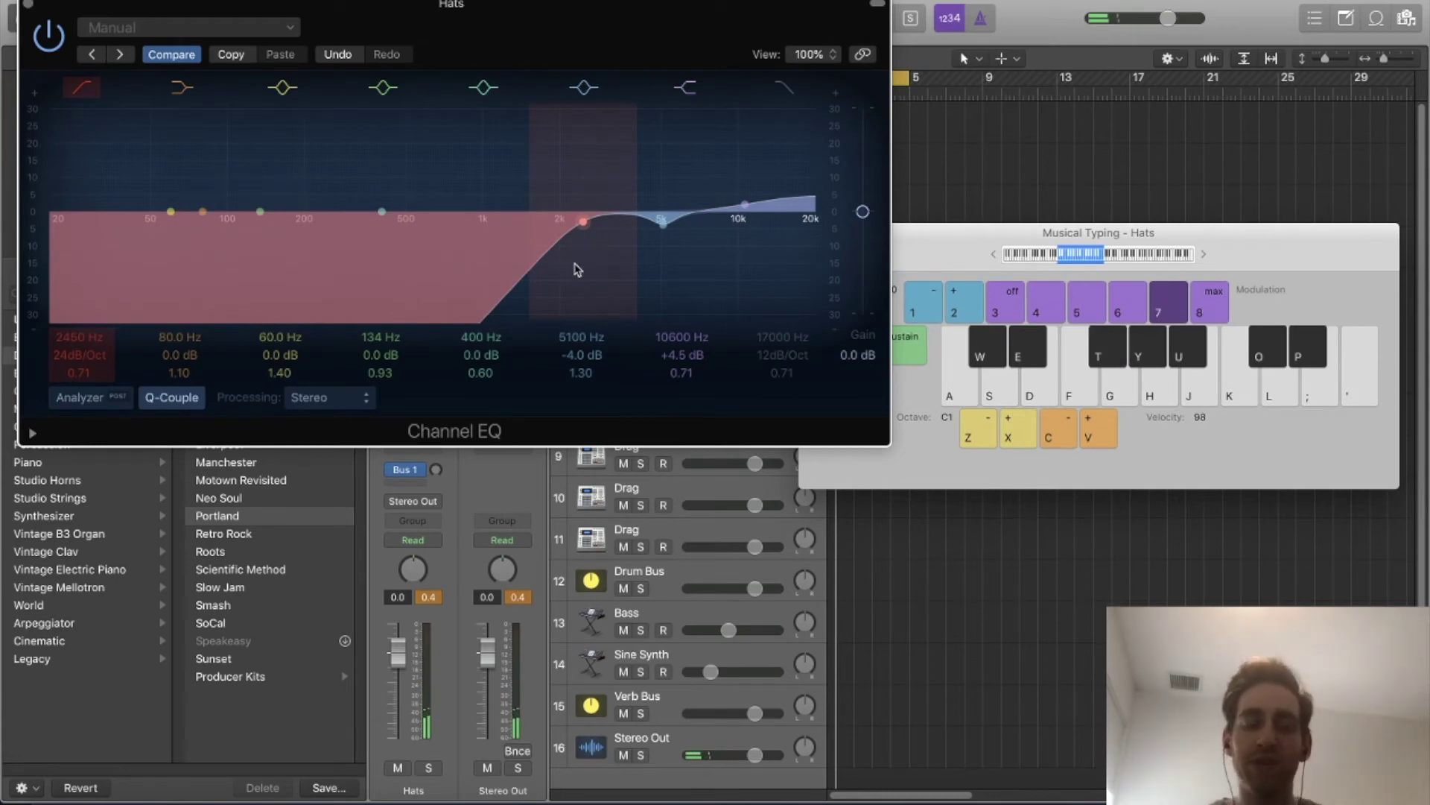
pyautogui.moveTo(577, 270)
pyautogui.mouseDown()
pyautogui.moveTo(188, 327)
pyautogui.moveTo(199, 281)
pyautogui.mouseUp()
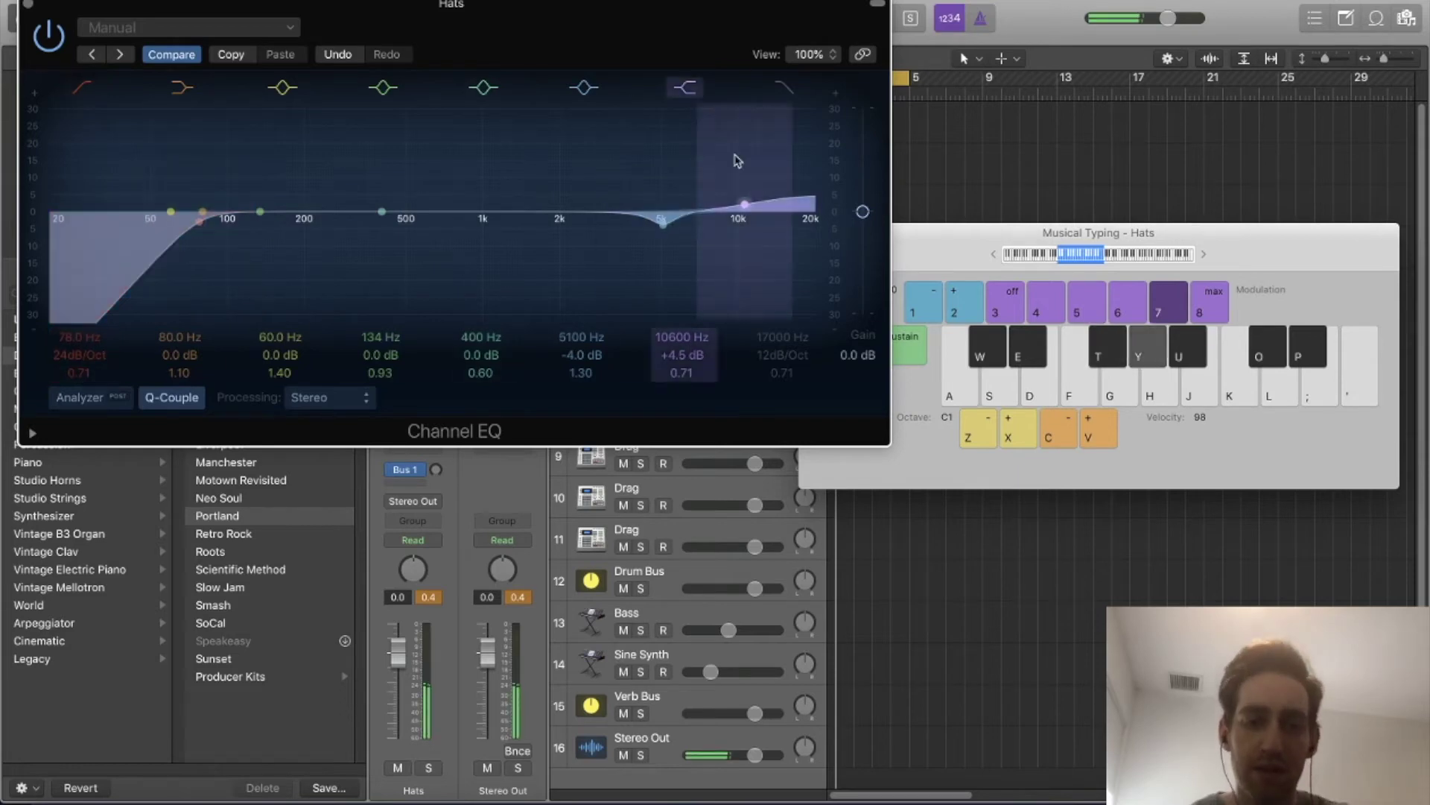
# Boost the 5100 Hz band to +24 dB at 4850 Hz, narrow its Q to 7.00 and audition the hi-hats.
pyautogui.moveTo(663, 233); pyautogui.dragTo(662, 121)
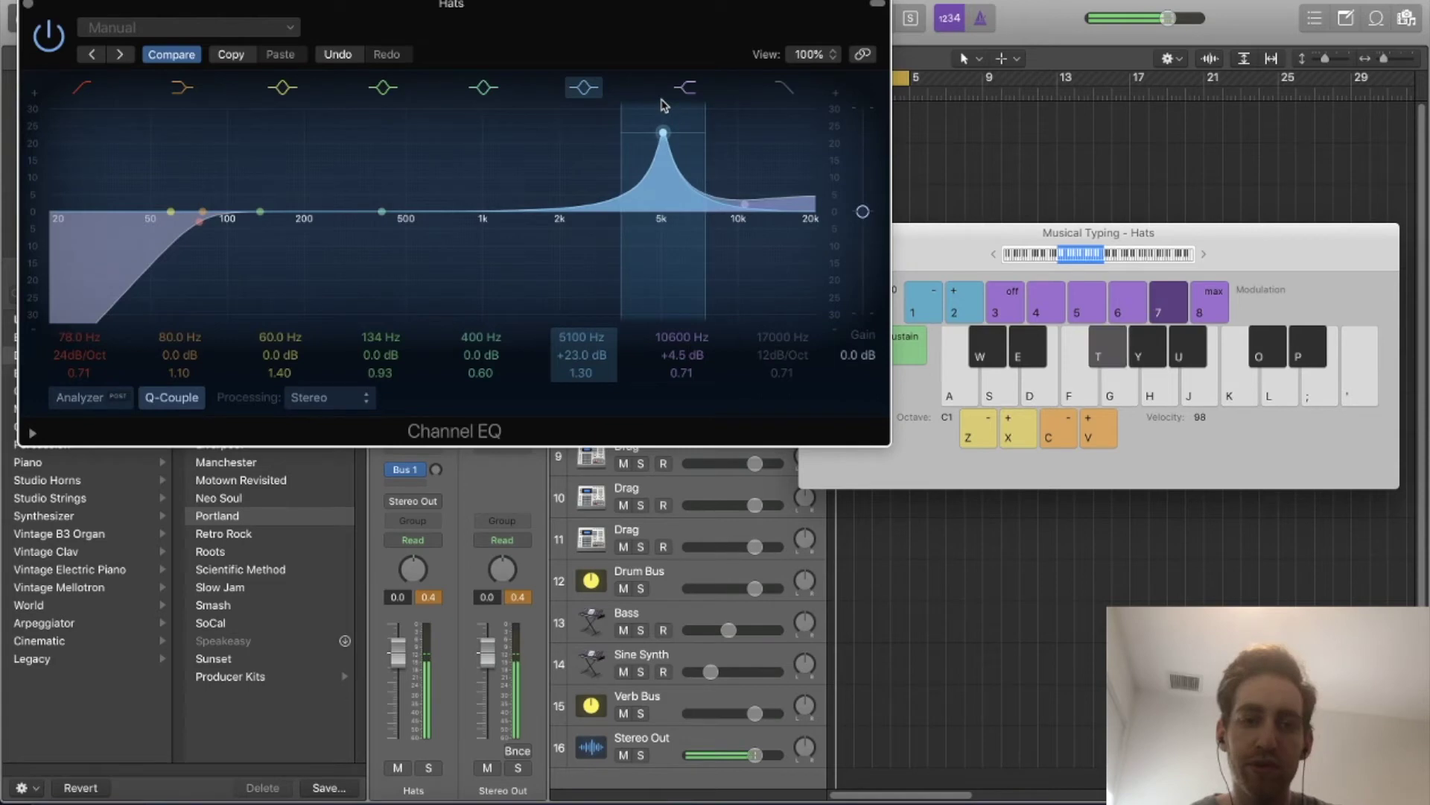
pyautogui.moveTo(664, 105)
pyautogui.mouseDown()
pyautogui.moveTo(464, 101)
pyautogui.moveTo(680, 108)
pyautogui.moveTo(660, 83)
pyautogui.moveTo(658, 105)
pyautogui.mouseUp()
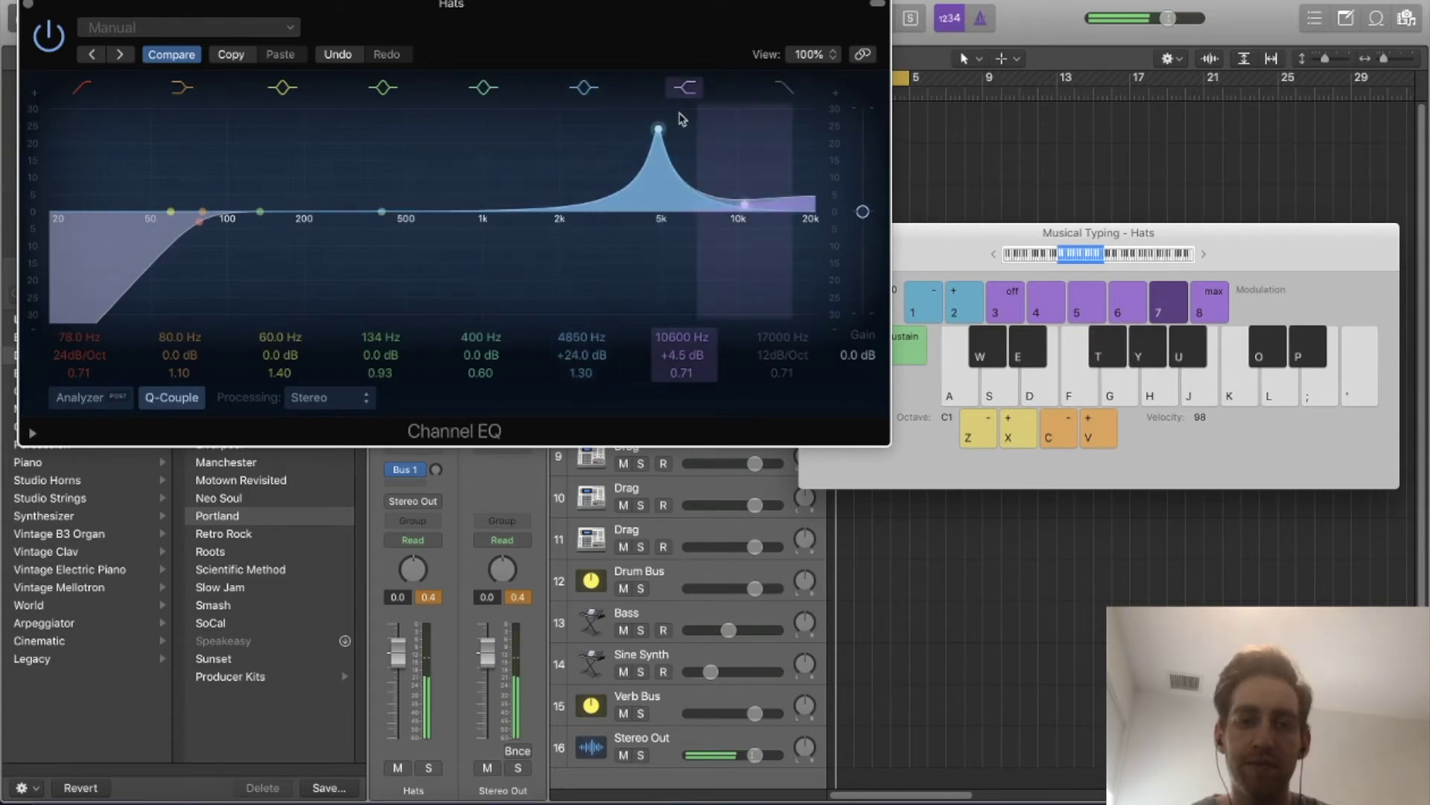
pyautogui.moveTo(659, 133); pyautogui.dragTo(666, 159)
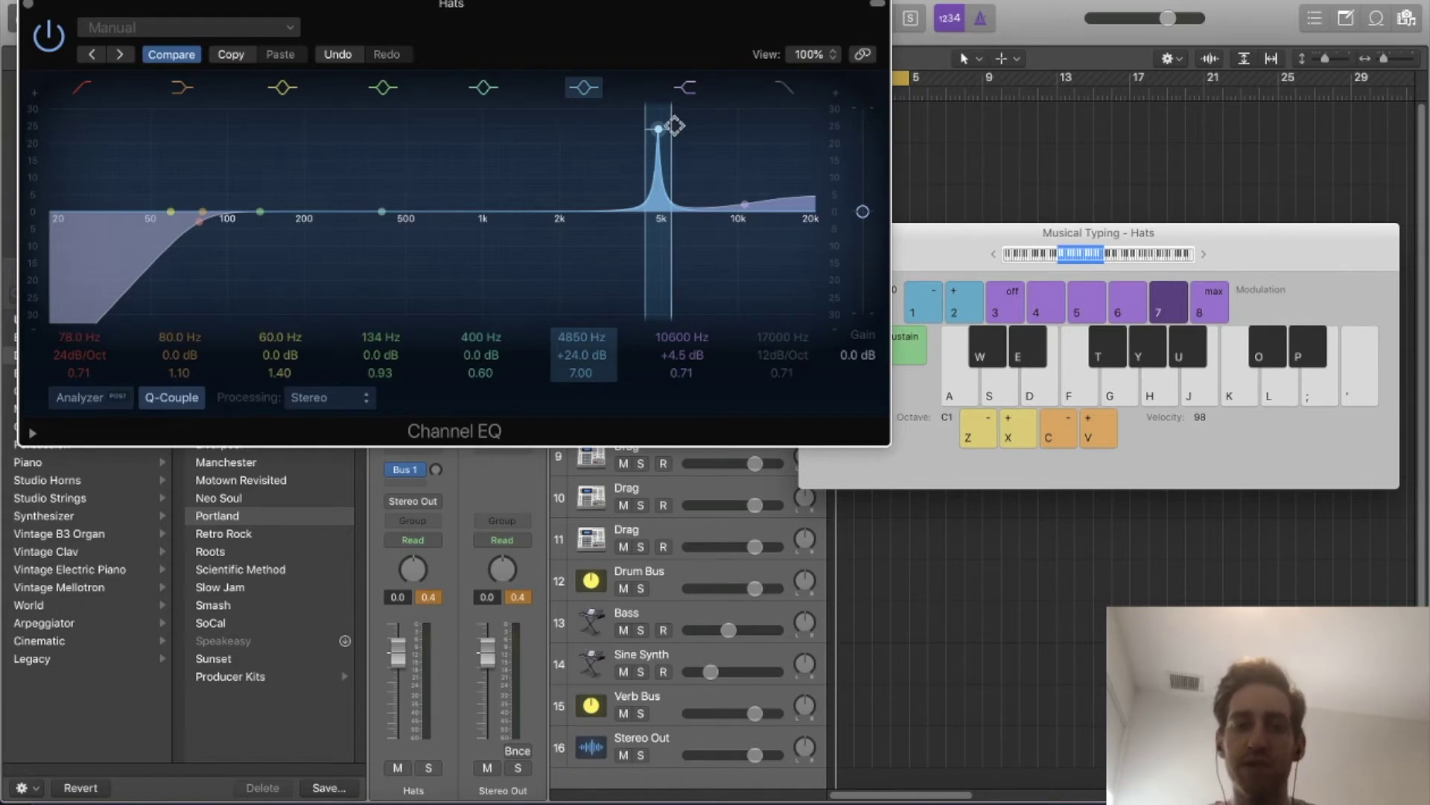
pyautogui.press('t')
pyautogui.press('t')
pyautogui.press('t')
# Turn the narrow boost into a -6.5 dB cut at 5000 Hz with a Q of 5.30 and audition the hi-hats.
pyautogui.moveTo(657, 129); pyautogui.dragTo(652, 234)
pyautogui.press('t')
pyautogui.press('t')
pyautogui.press('t')
pyautogui.press('t')
pyautogui.press('t')
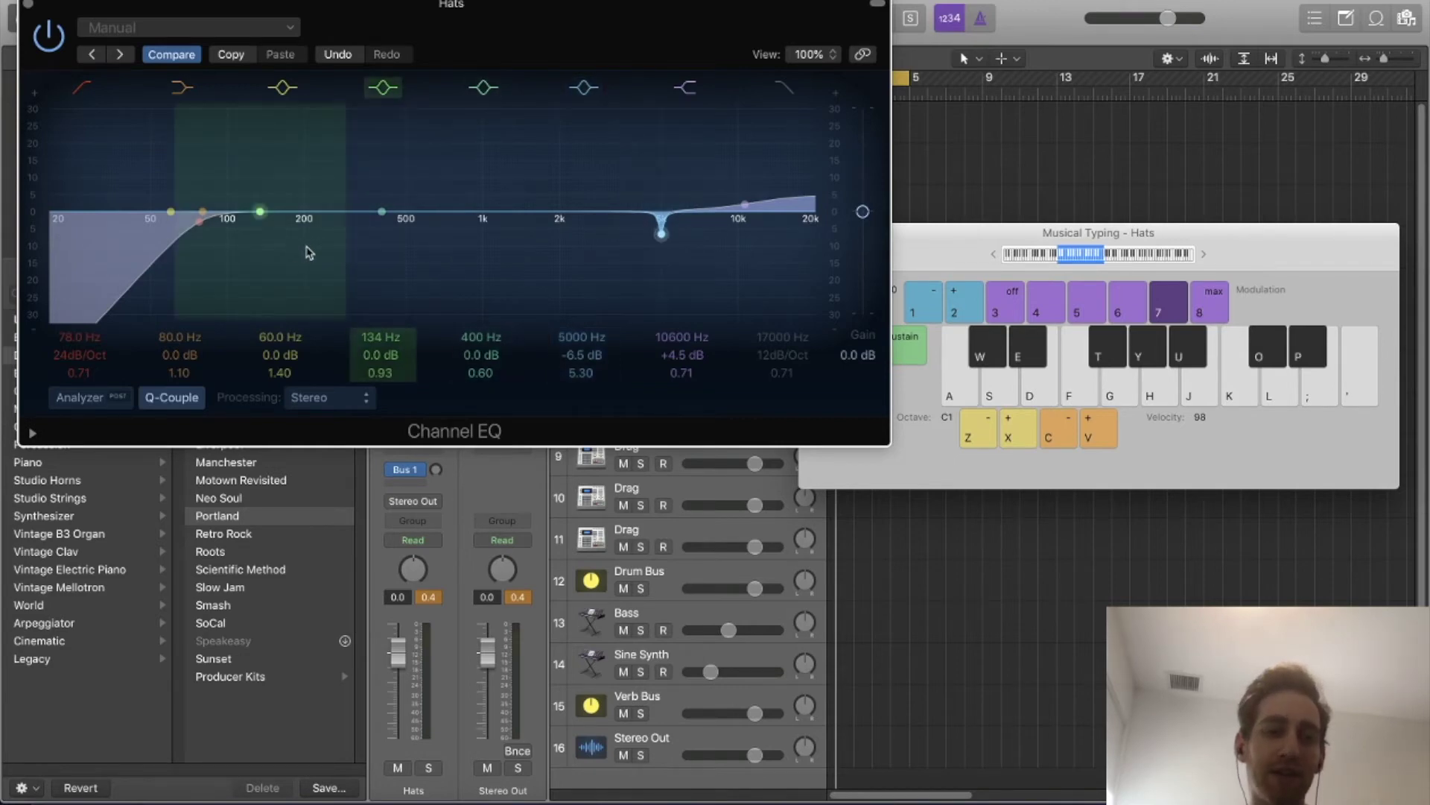
# Exaggerate the EQ with a +24 dB boost at 355 Hz and a wide -18 dB cut at 2450 Hz, and audition it.
pyautogui.moveTo(381, 212); pyautogui.dragTo(367, 130)
pyautogui.moveTo(661, 233); pyautogui.dragTo(582, 313)
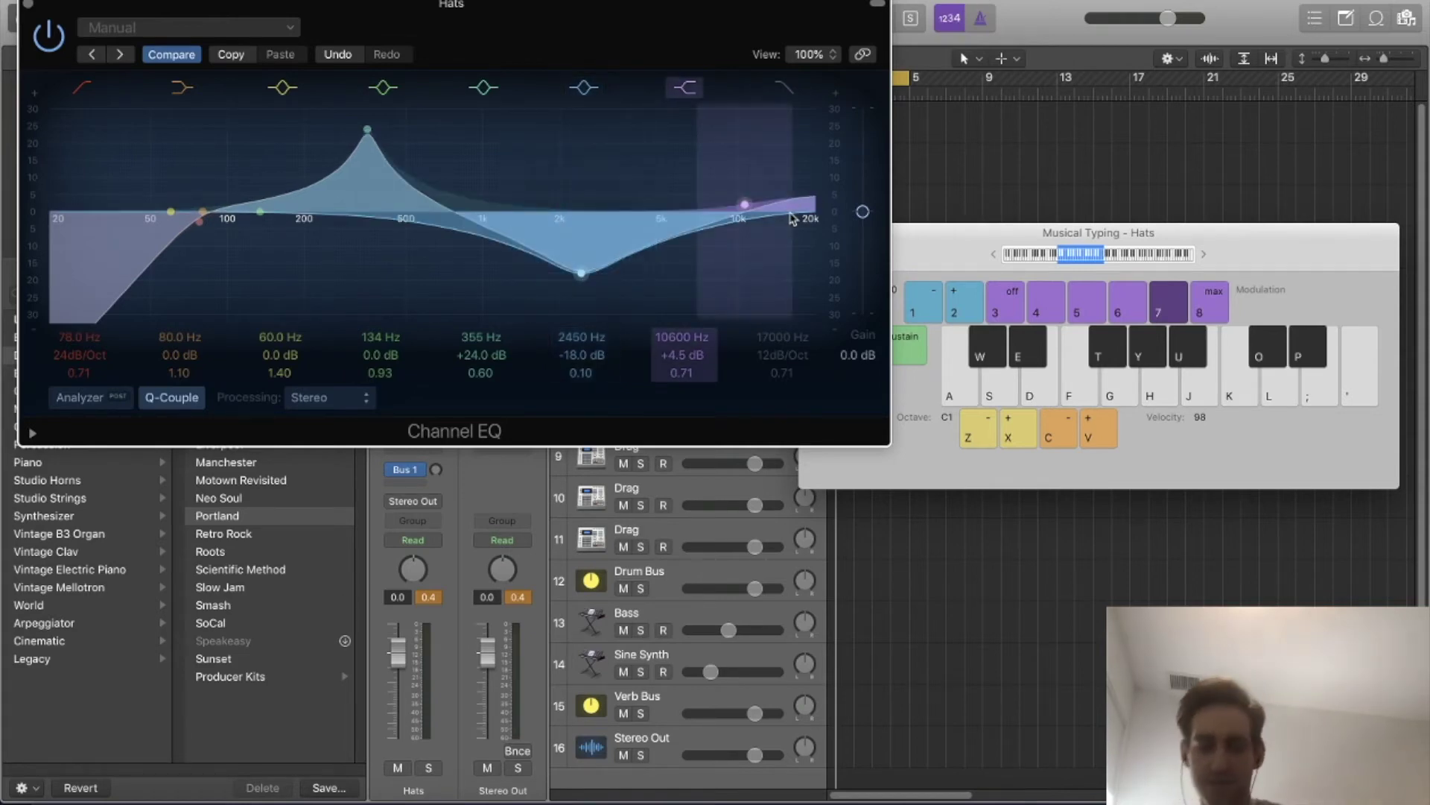
pyautogui.press('t')
pyautogui.press('t')
pyautogui.press('t')
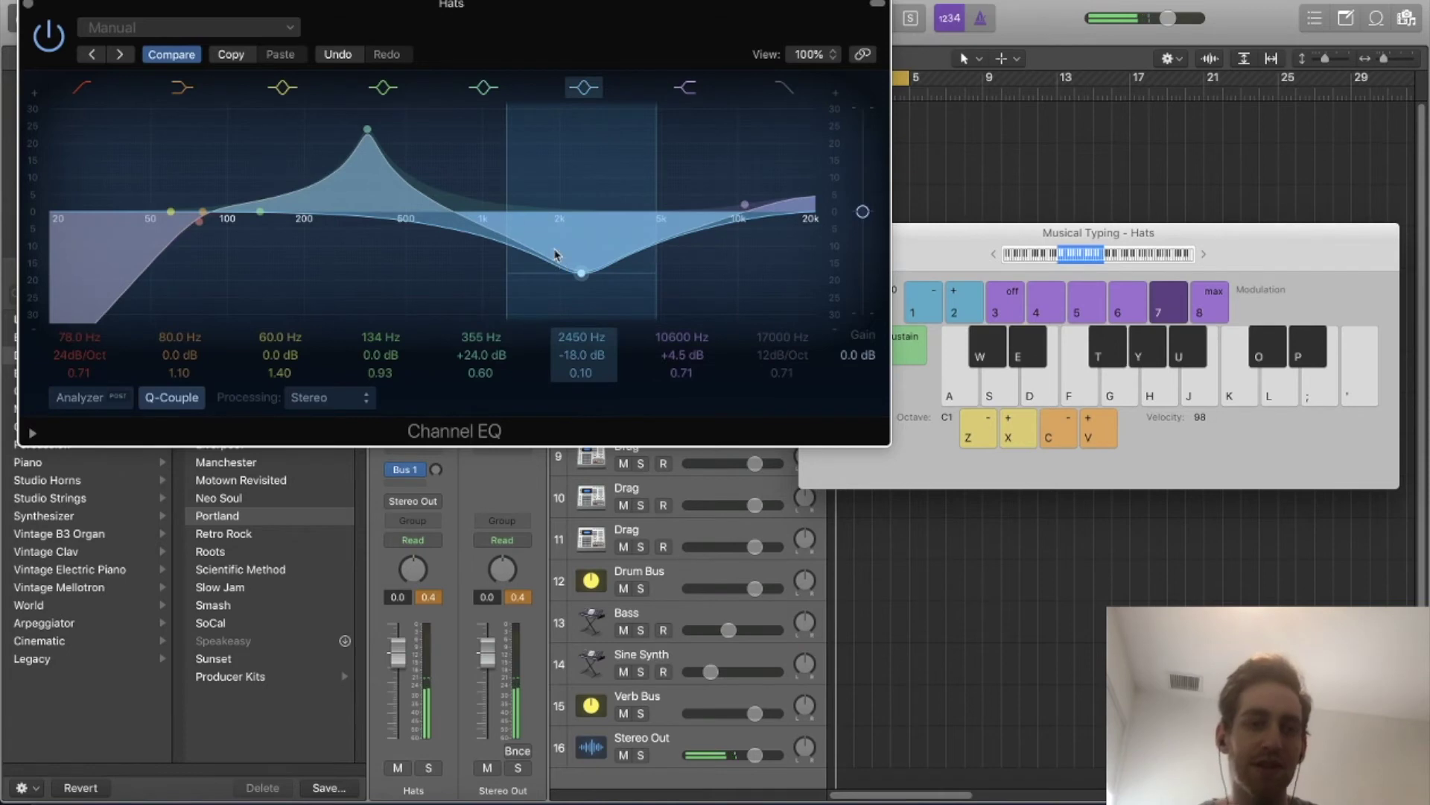
pyautogui.press('t')
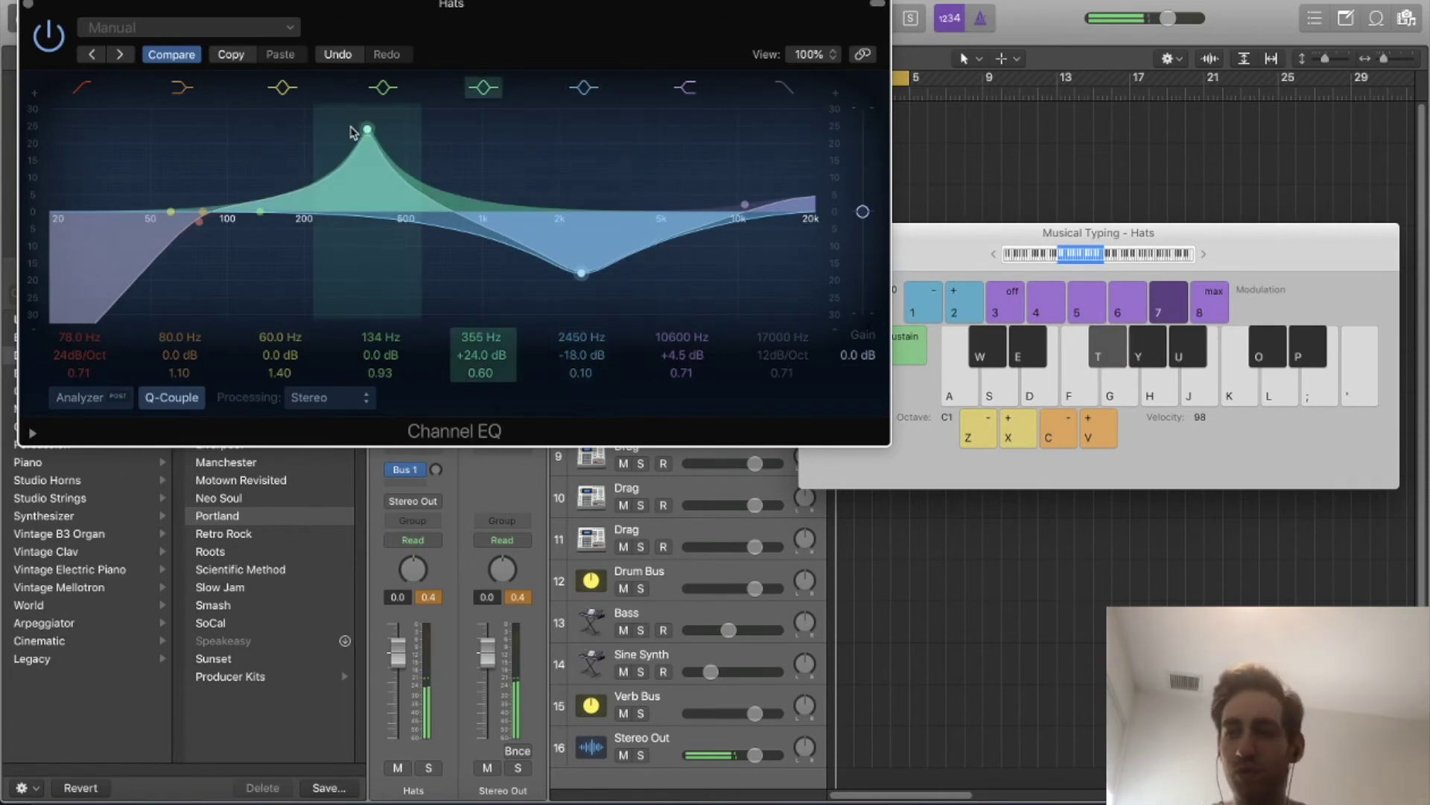
pyautogui.press('t')
# Flatten the 355 Hz boost to 0 dB and reshape the wide cut to -11.0 dB at 5200 Hz with a Q of 1.90, auditioning the hi-hats.
pyautogui.moveTo(352, 132); pyautogui.dragTo(292, 243)
pyautogui.moveTo(581, 272); pyautogui.dragTo(666, 246)
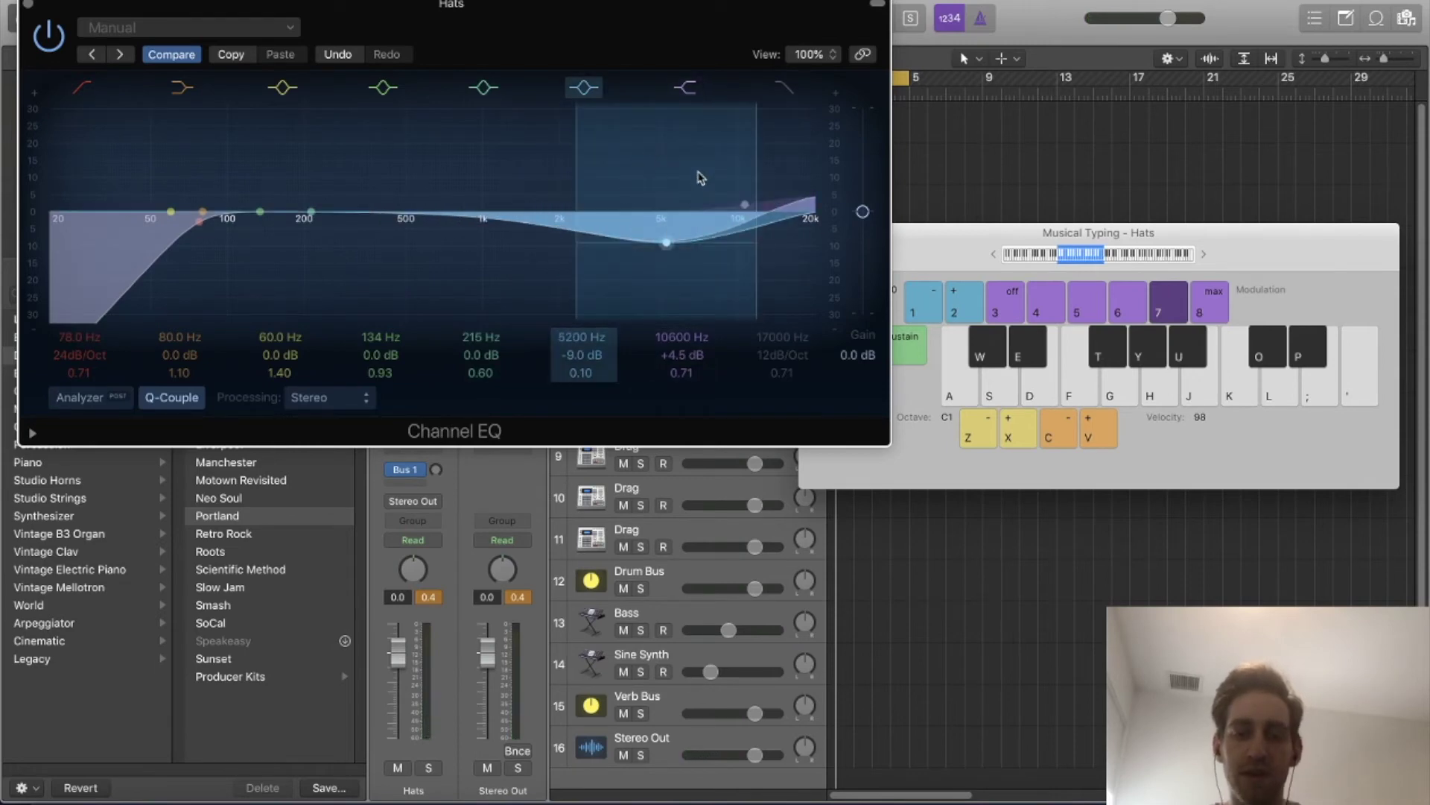
pyautogui.moveTo(756, 141); pyautogui.dragTo(706, 143)
pyautogui.moveTo(667, 242)
pyautogui.mouseDown()
pyautogui.moveTo(661, 138)
pyautogui.moveTo(514, 84)
pyautogui.moveTo(639, 129)
pyautogui.moveTo(663, 243)
pyautogui.mouseUp()
pyautogui.press('t')
pyautogui.press('t')
pyautogui.press('t')
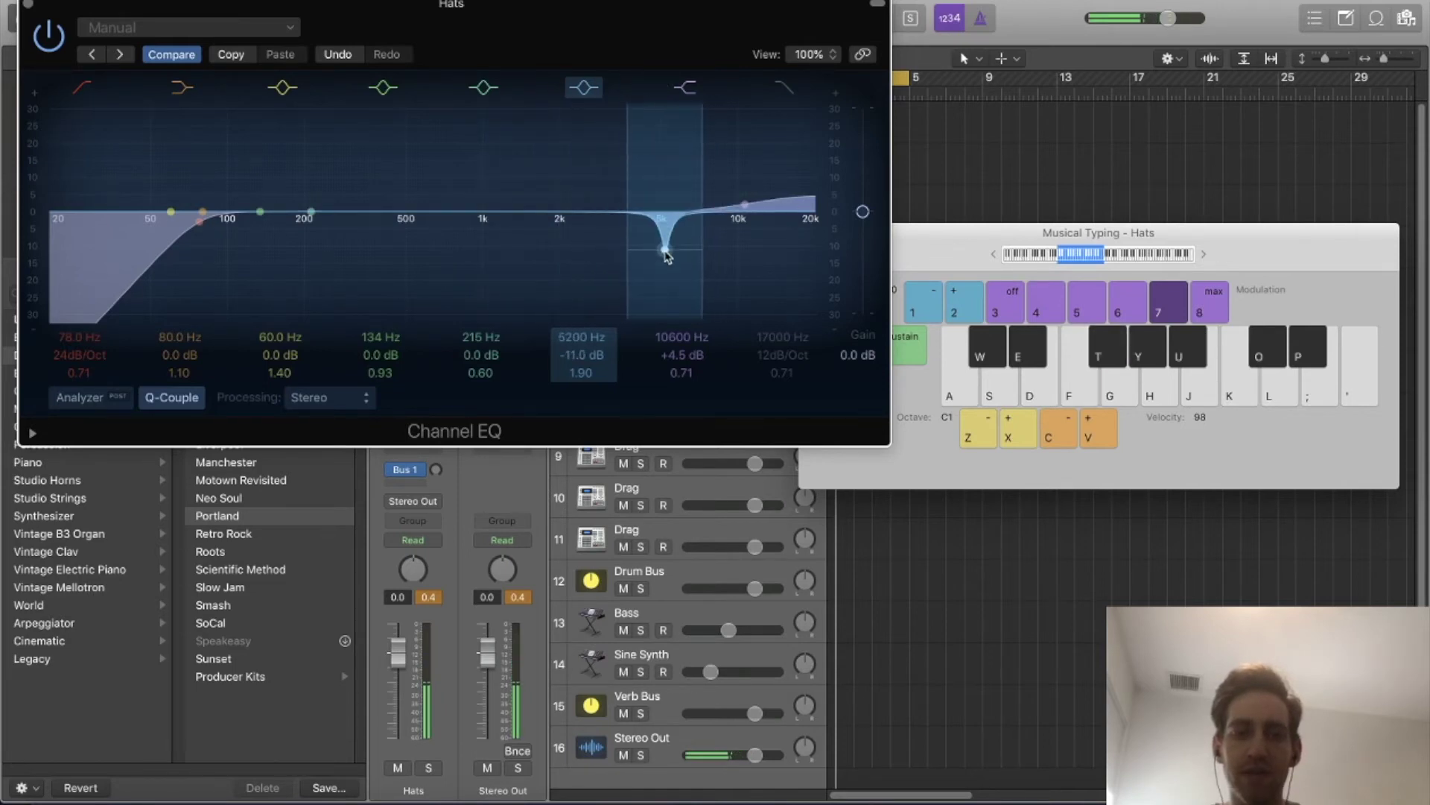
# Add a -4.5 dB cut at 425 Hz, ease the upper cut to -9.5 dB at 5100 Hz, and close the Channel EQ.
pyautogui.moveTo(310, 213); pyautogui.dragTo(388, 203)
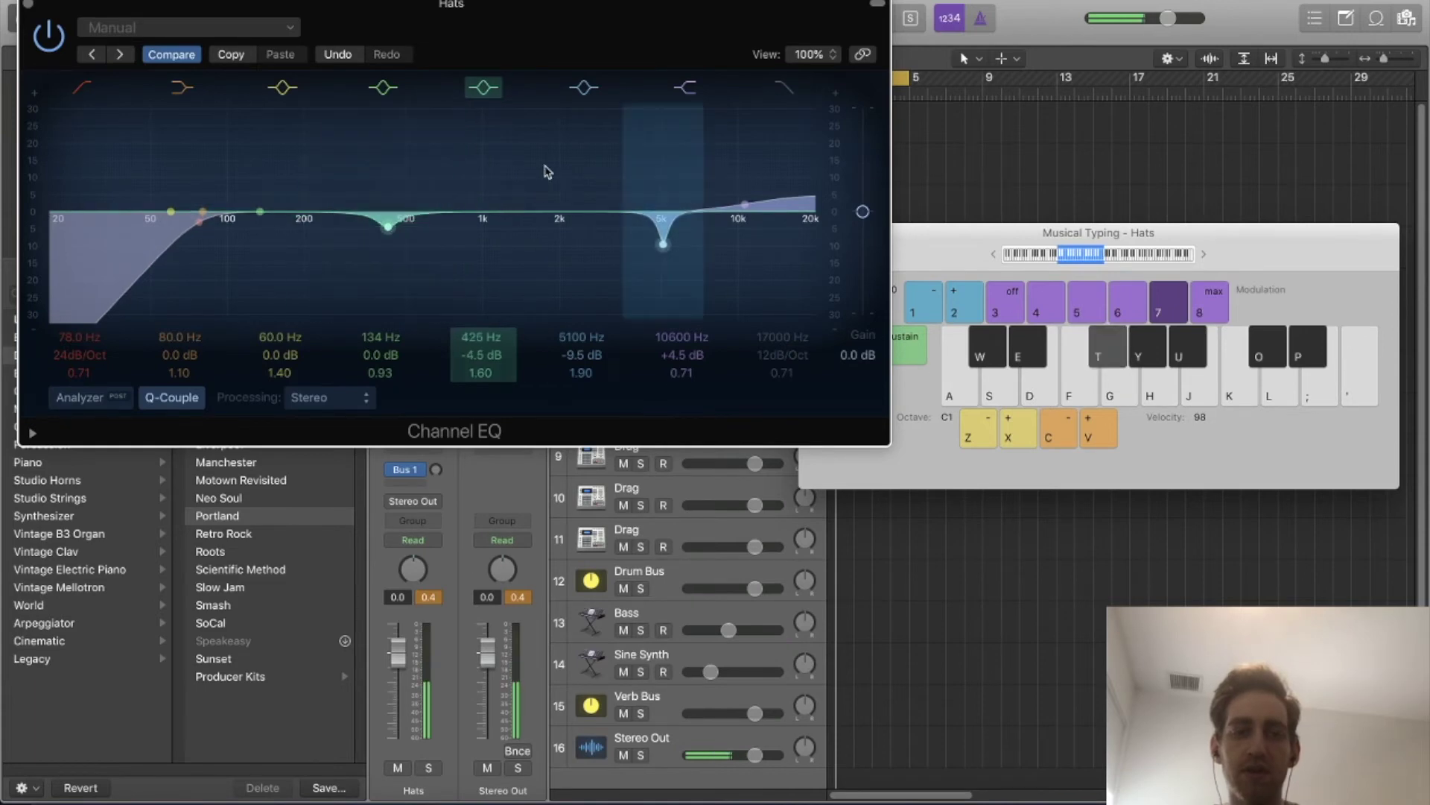
pyautogui.click(27, 4)
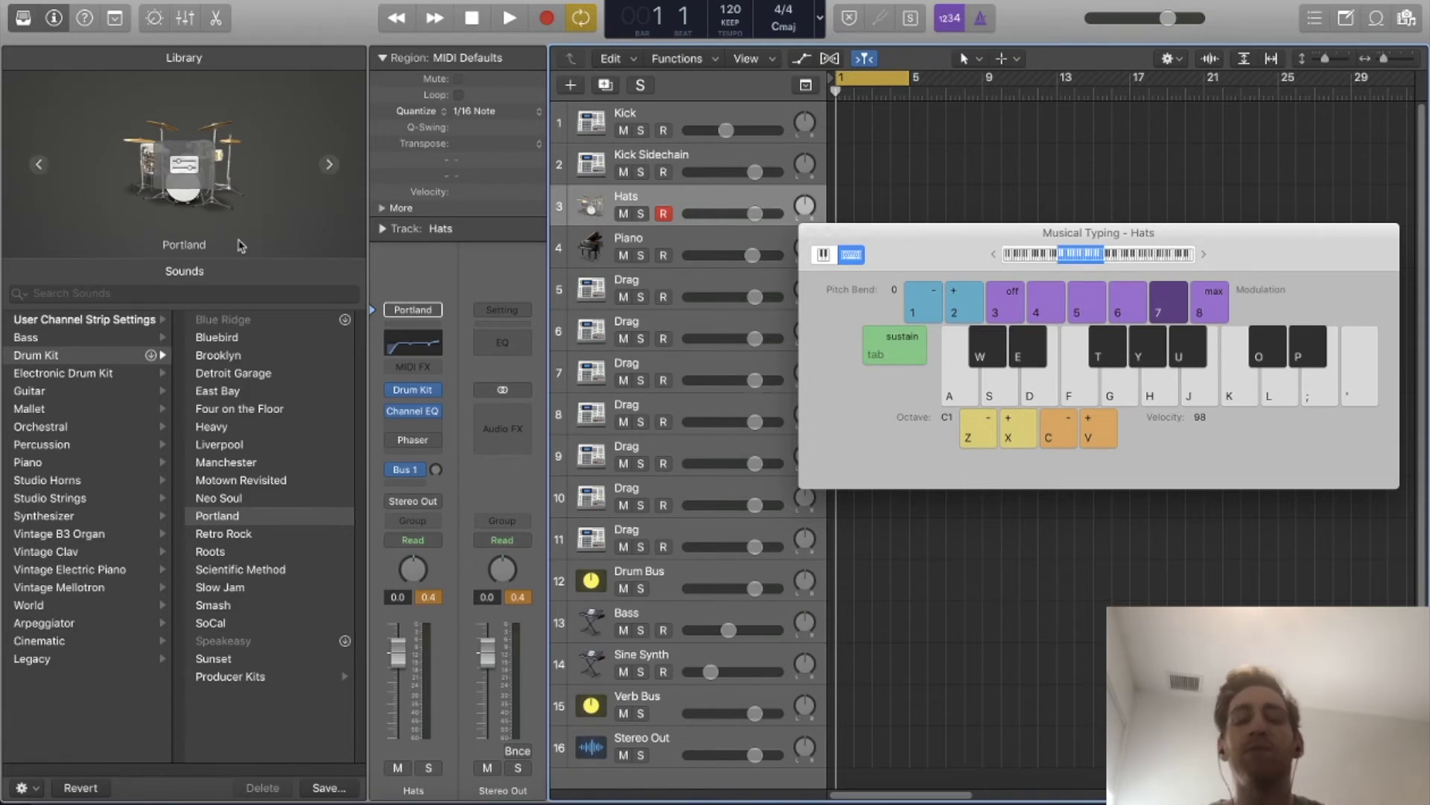
# Enable the Phaser on the Hats track and audition the hi-hats through it.
pyautogui.moveTo(406, 430); pyautogui.dragTo(406, 433)
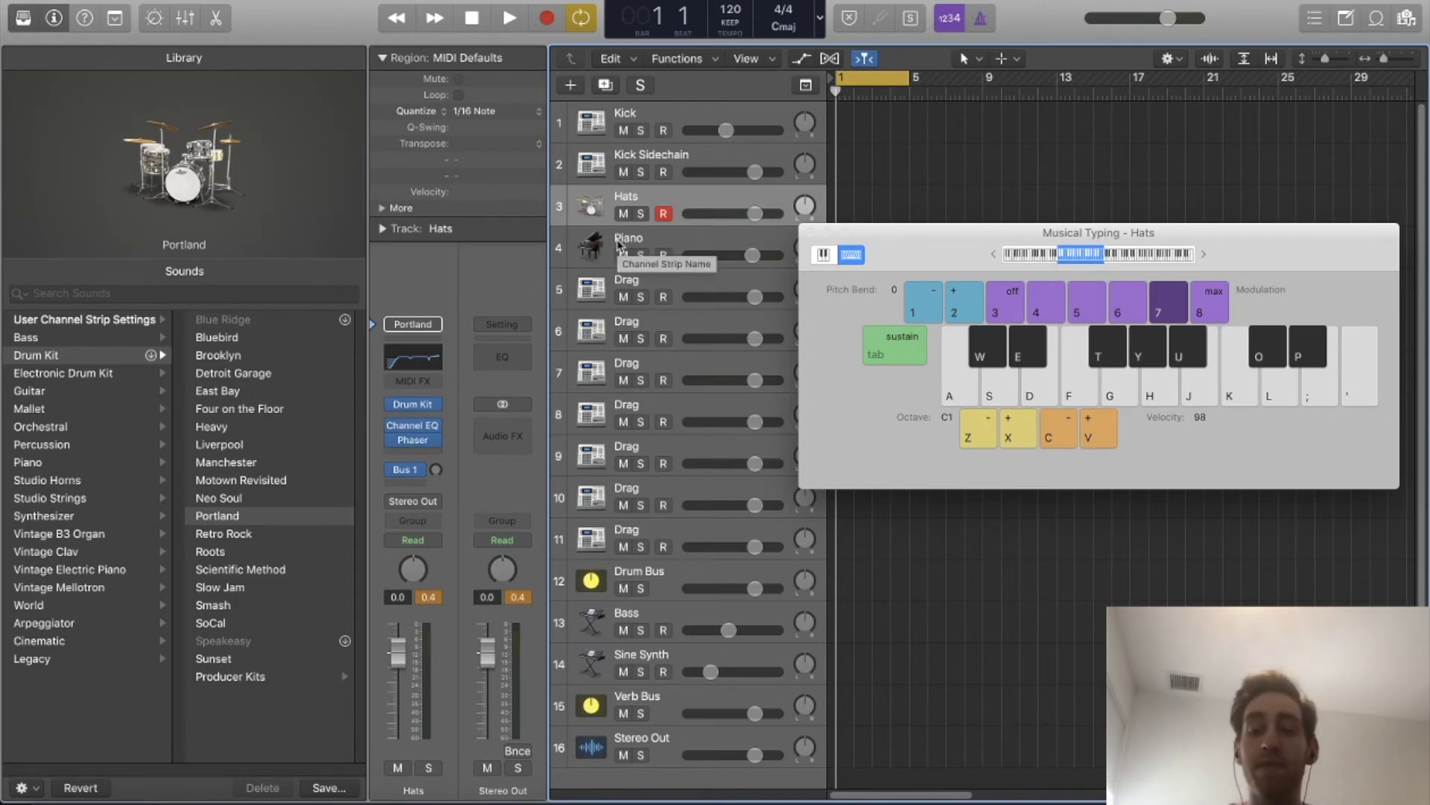
pyautogui.press('y')
pyautogui.press('t')
pyautogui.press('i')
pyautogui.press('u')
pyautogui.press('t')
pyautogui.press('t')
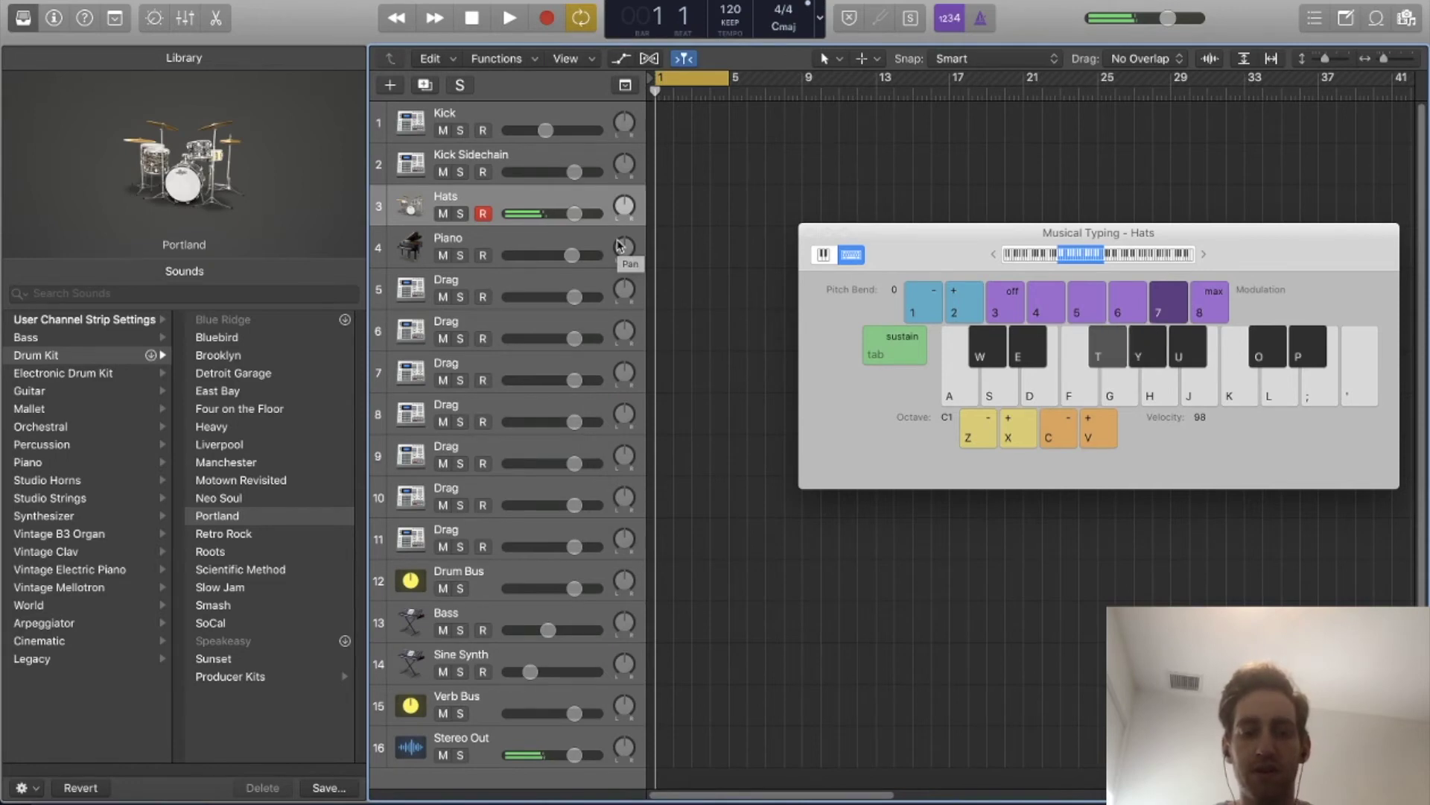
pyautogui.press('y')
pyautogui.press('t')
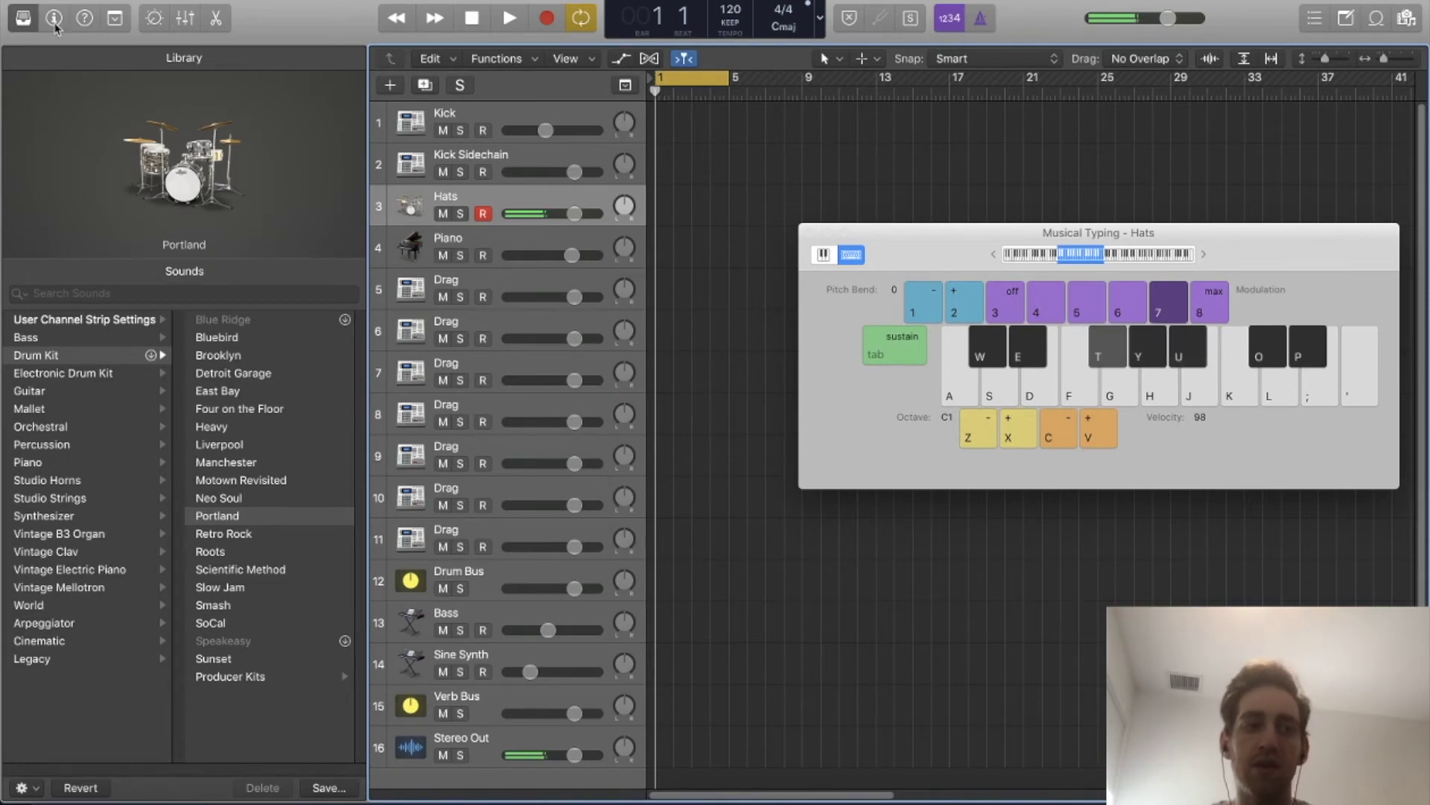
pyautogui.press('i')
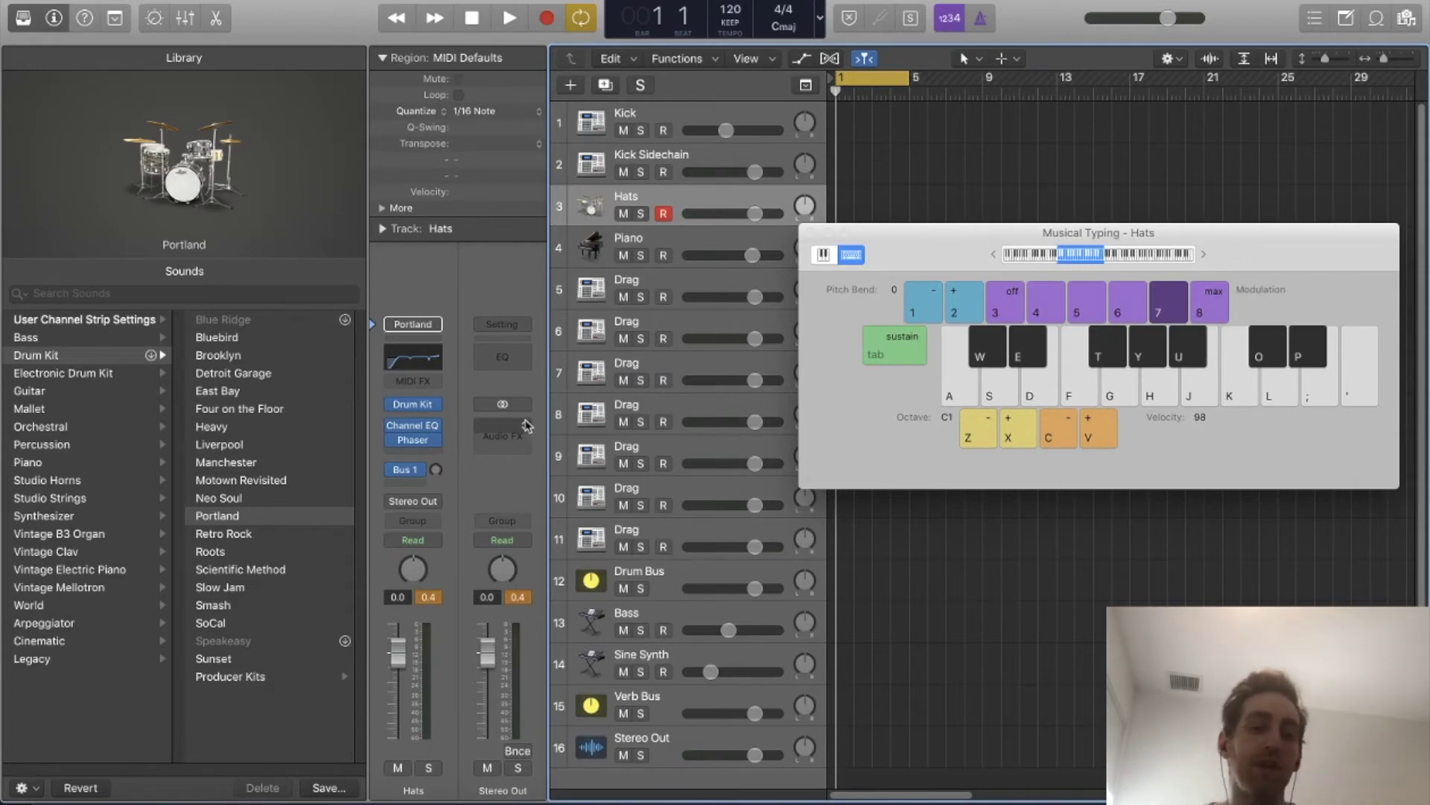
# Replace the Phaser on the Hats track with the Distortion plug-in and lower the track's volume fader to -13.8 dB.
pyautogui.click(431, 441)
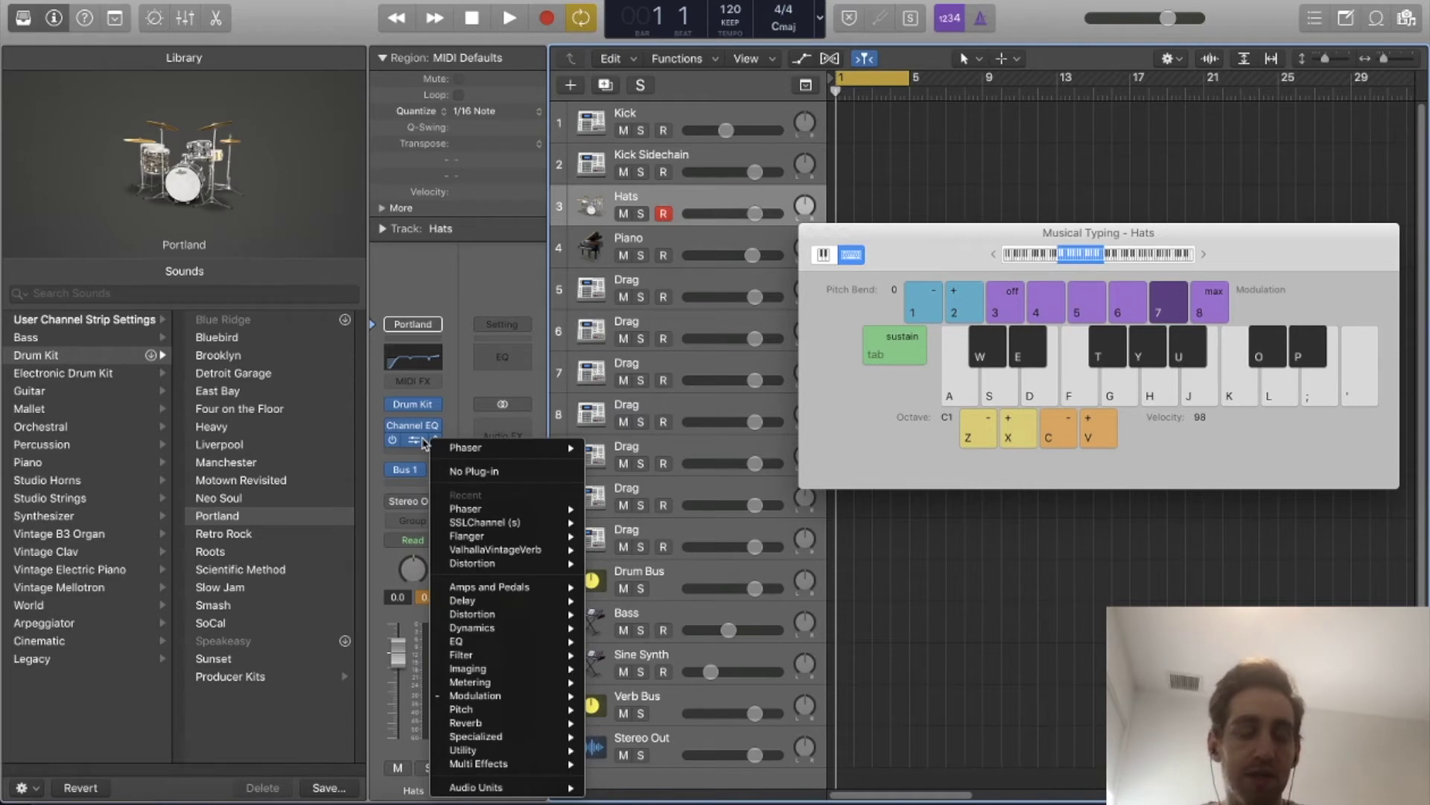
pyautogui.moveTo(507, 613)
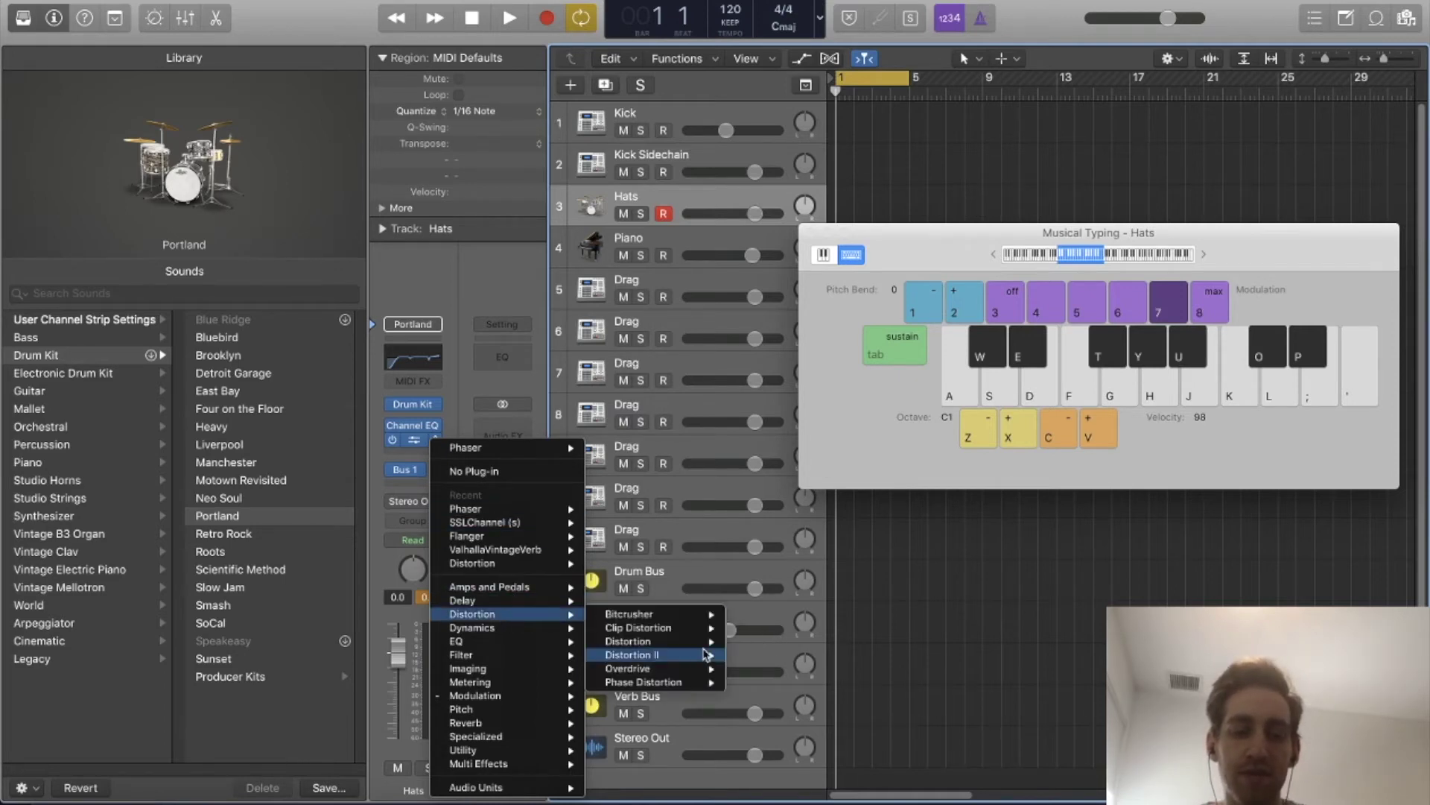
pyautogui.click(753, 726)
pyautogui.moveTo(399, 654); pyautogui.dragTo(399, 700)
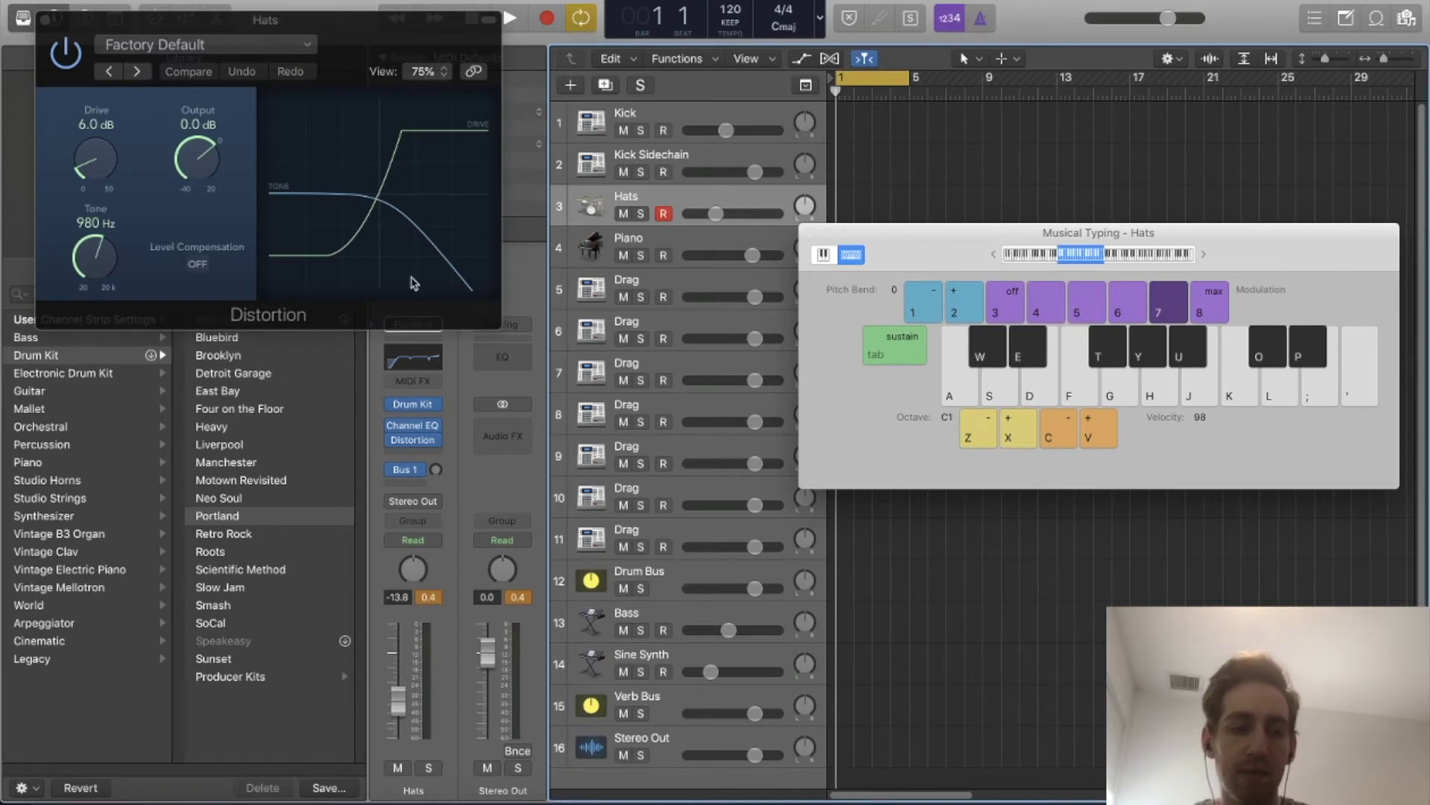
# Set the Distortion's Drive to 15.5 dB and Tone to 2200 Hz, and audition the hi-hats.
pyautogui.moveTo(96, 160); pyautogui.dragTo(95, 138)
pyautogui.moveTo(94, 253); pyautogui.dragTo(97, 217)
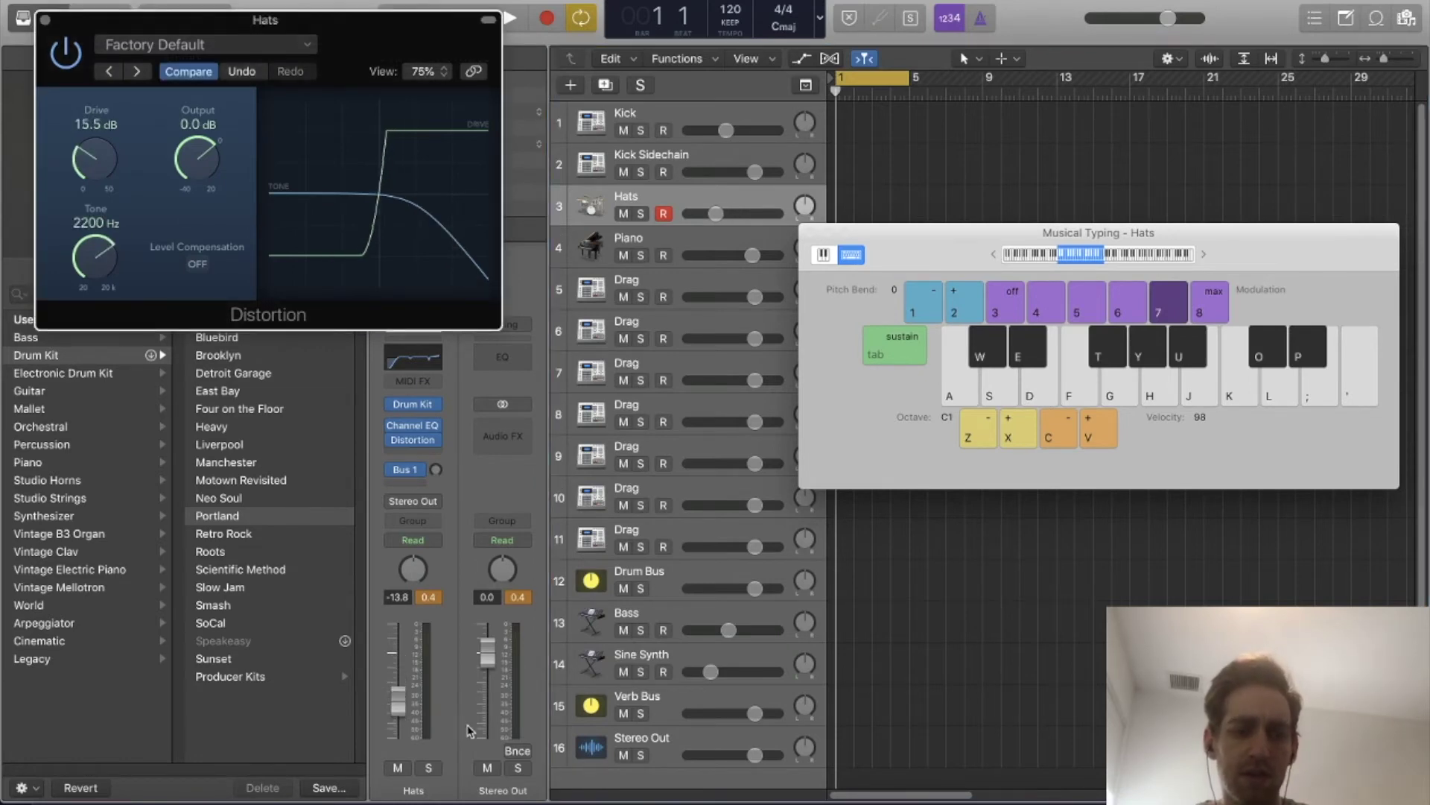
pyautogui.press('t')
pyautogui.press('t')
pyautogui.press('t')
pyautogui.press('t')
# Lower the Hats fader to -15.6 dB while auditioning the distorted hi-hats, and close and bypass the Distortion plug-in.
pyautogui.moveTo(402, 704); pyautogui.dragTo(403, 708)
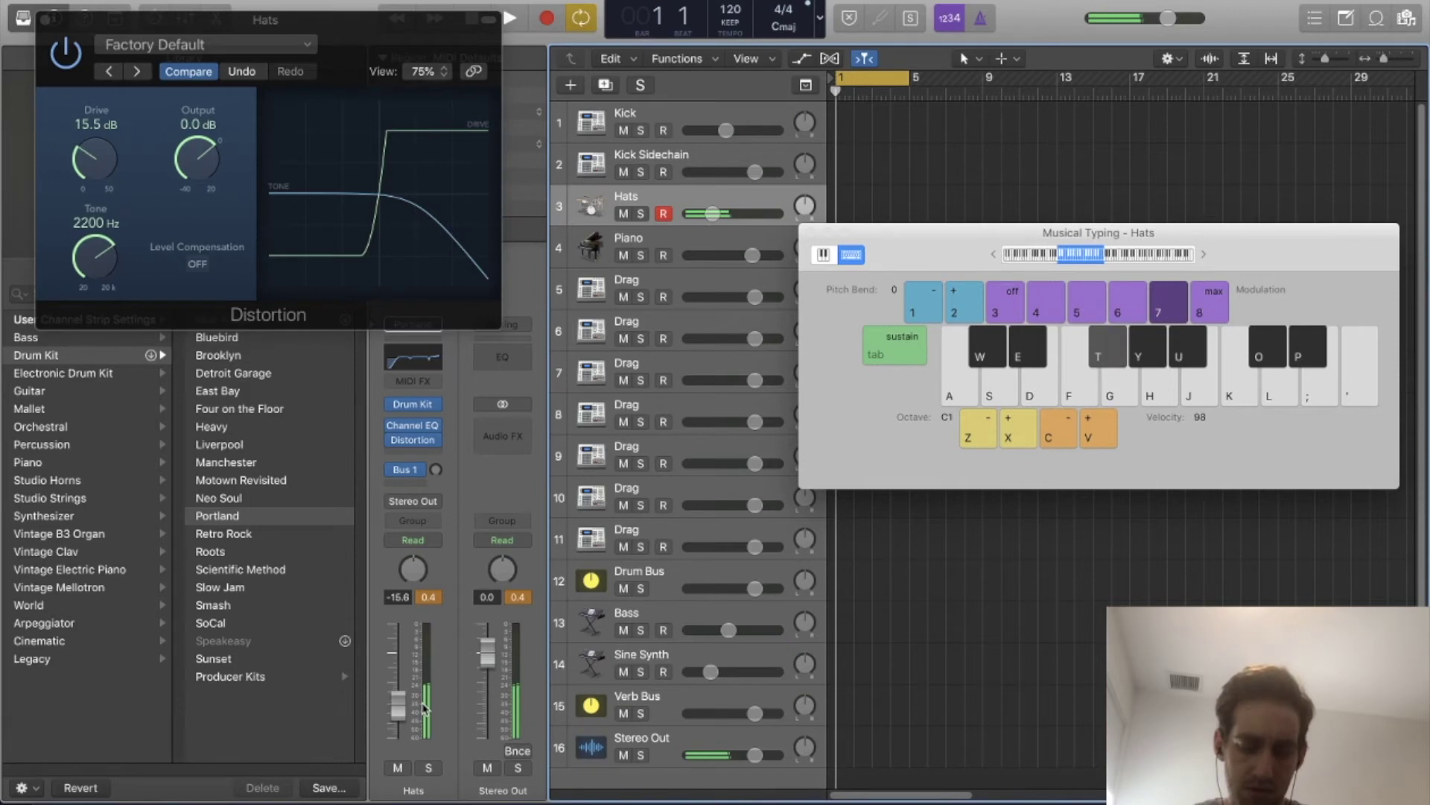
pyautogui.press('y')
pyautogui.press('y')
pyautogui.press('y')
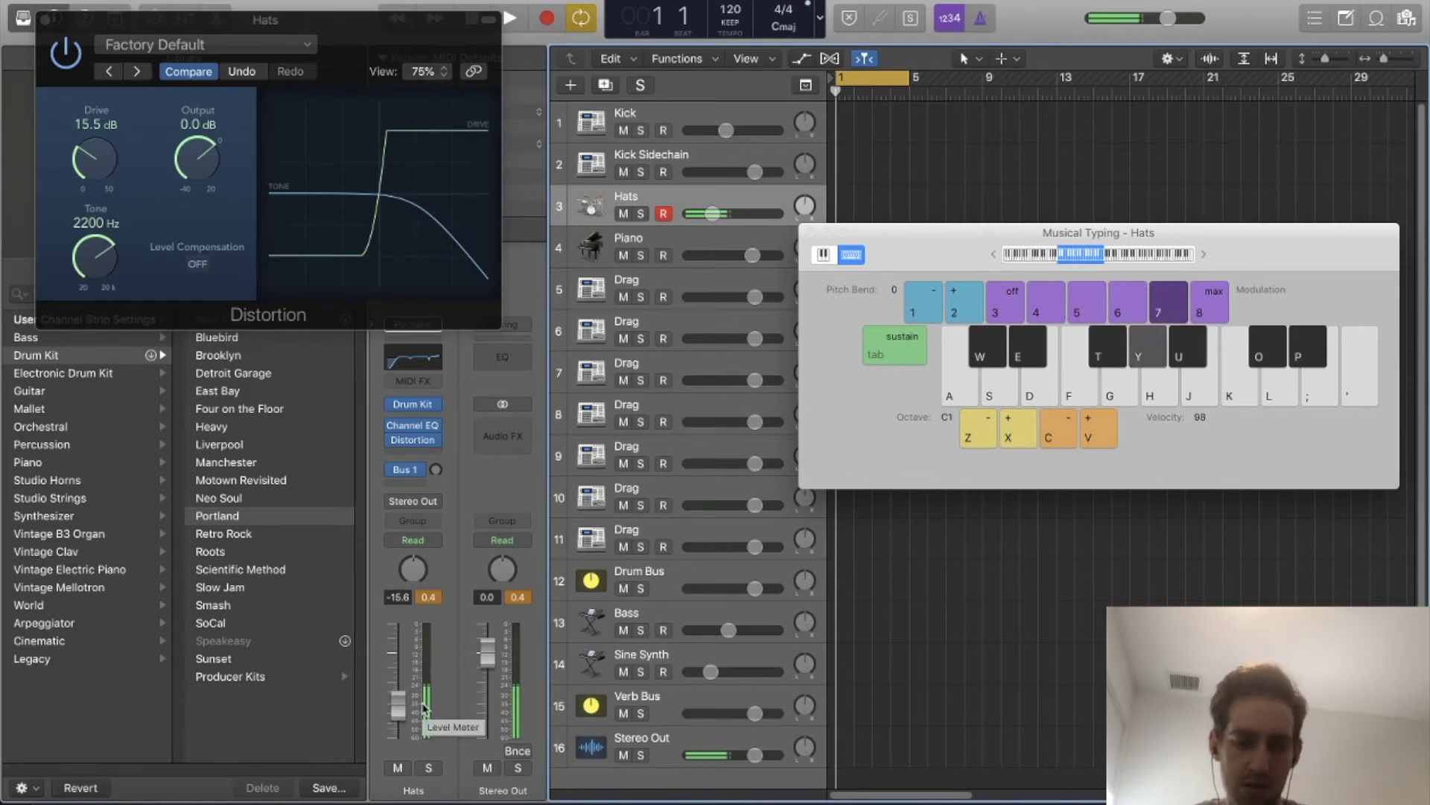
pyautogui.press('y')
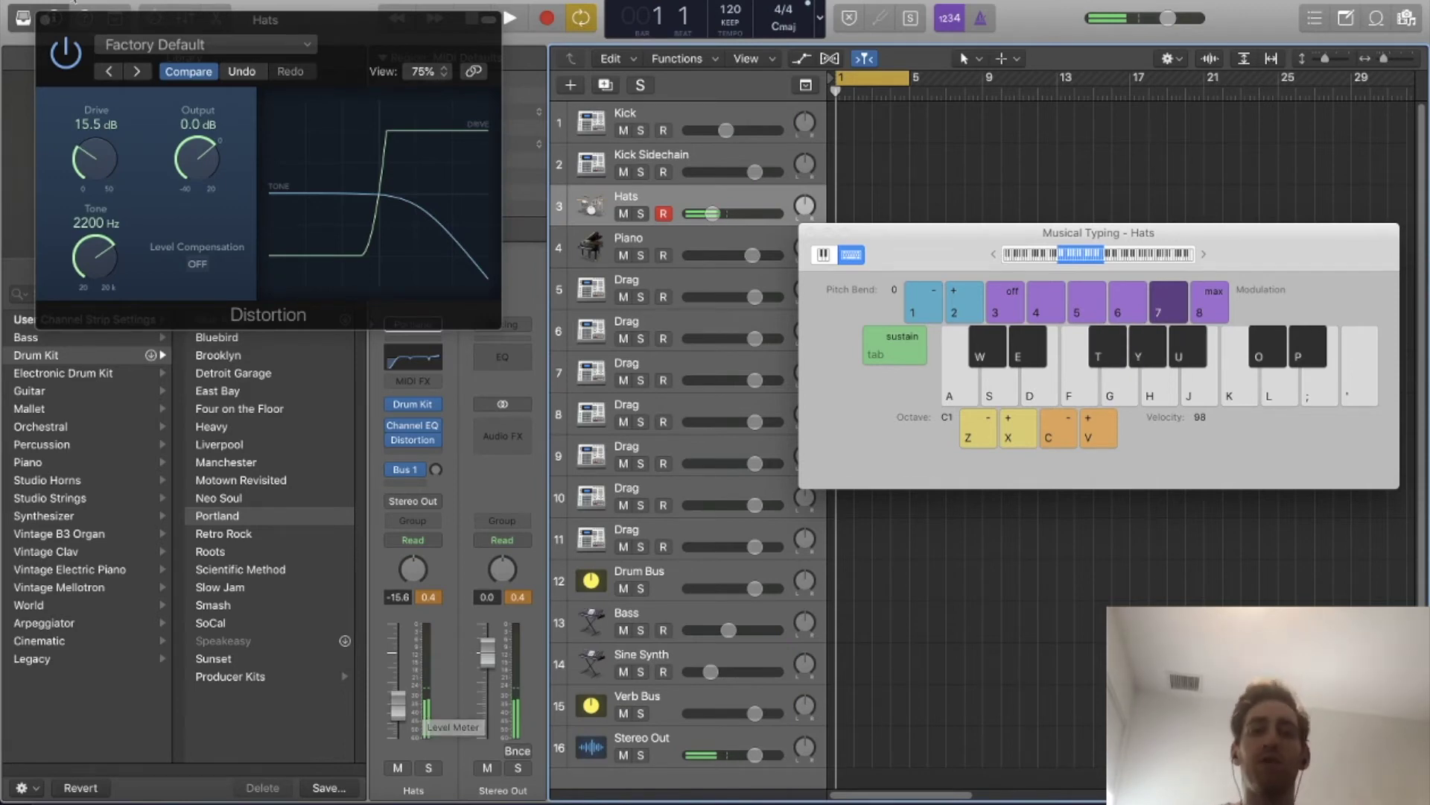
pyautogui.click(46, 20)
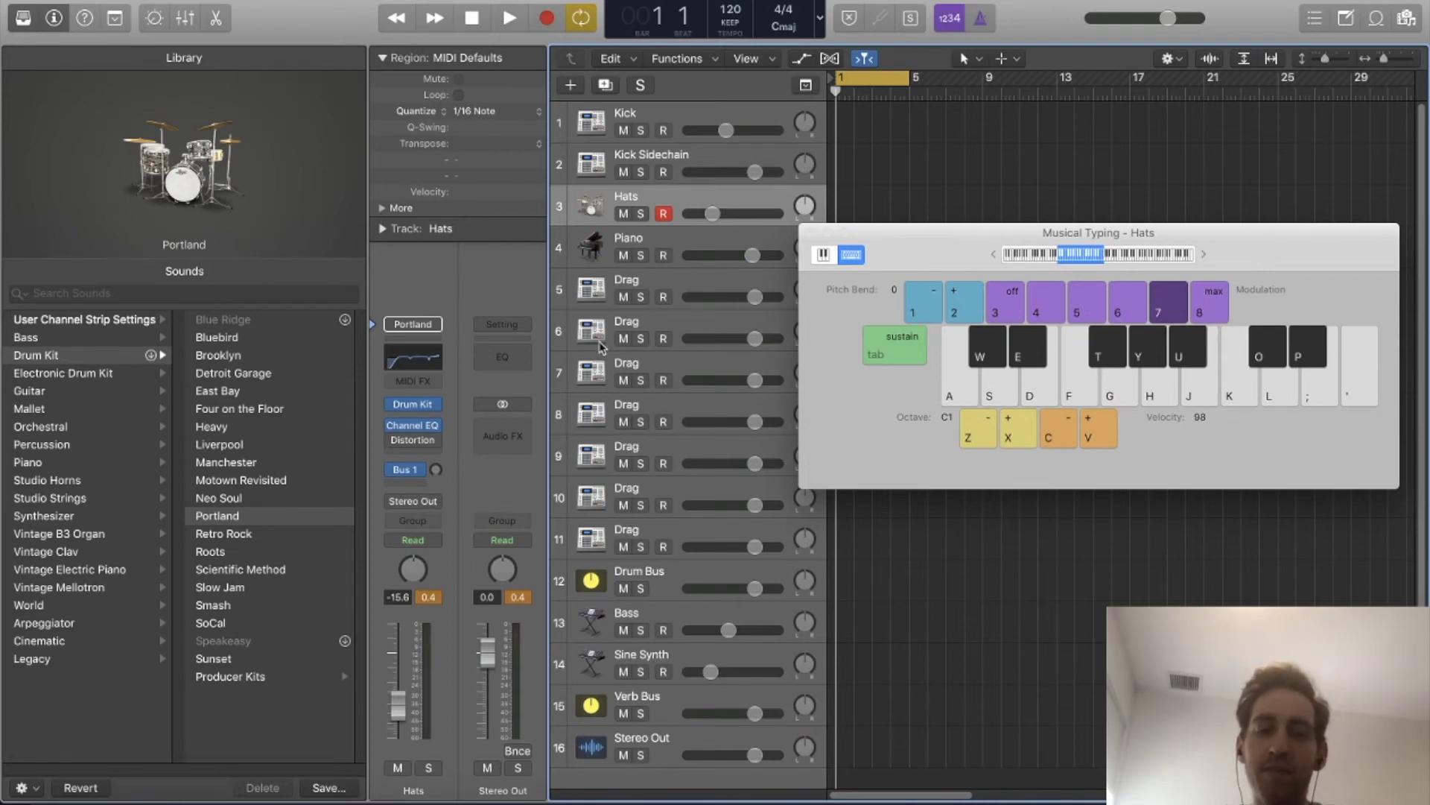
# Select the Piano track, close Musical Typing and play the piano with its Channel EQ and SSLChannel bypassed.
pyautogui.click(673, 238)
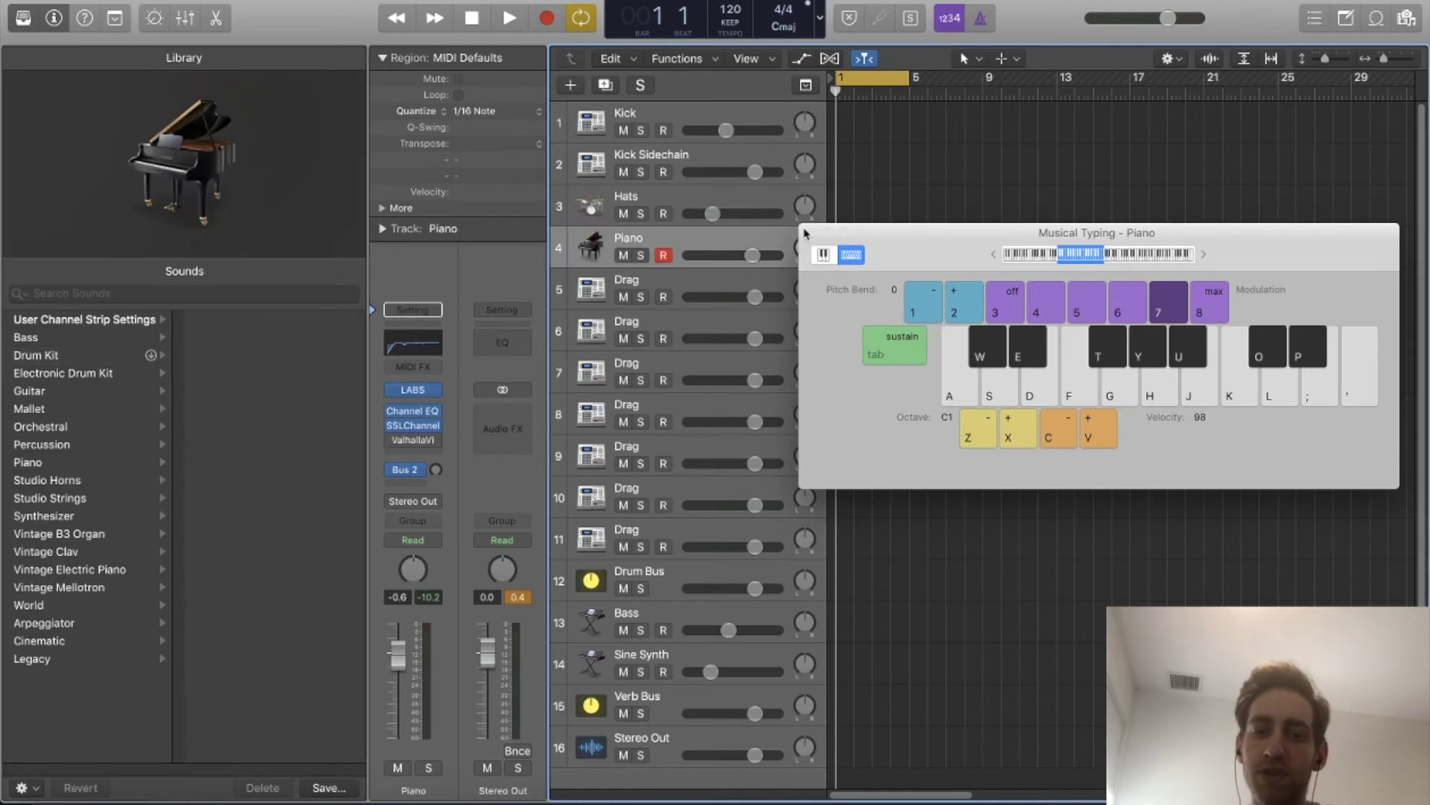
pyautogui.click(807, 233)
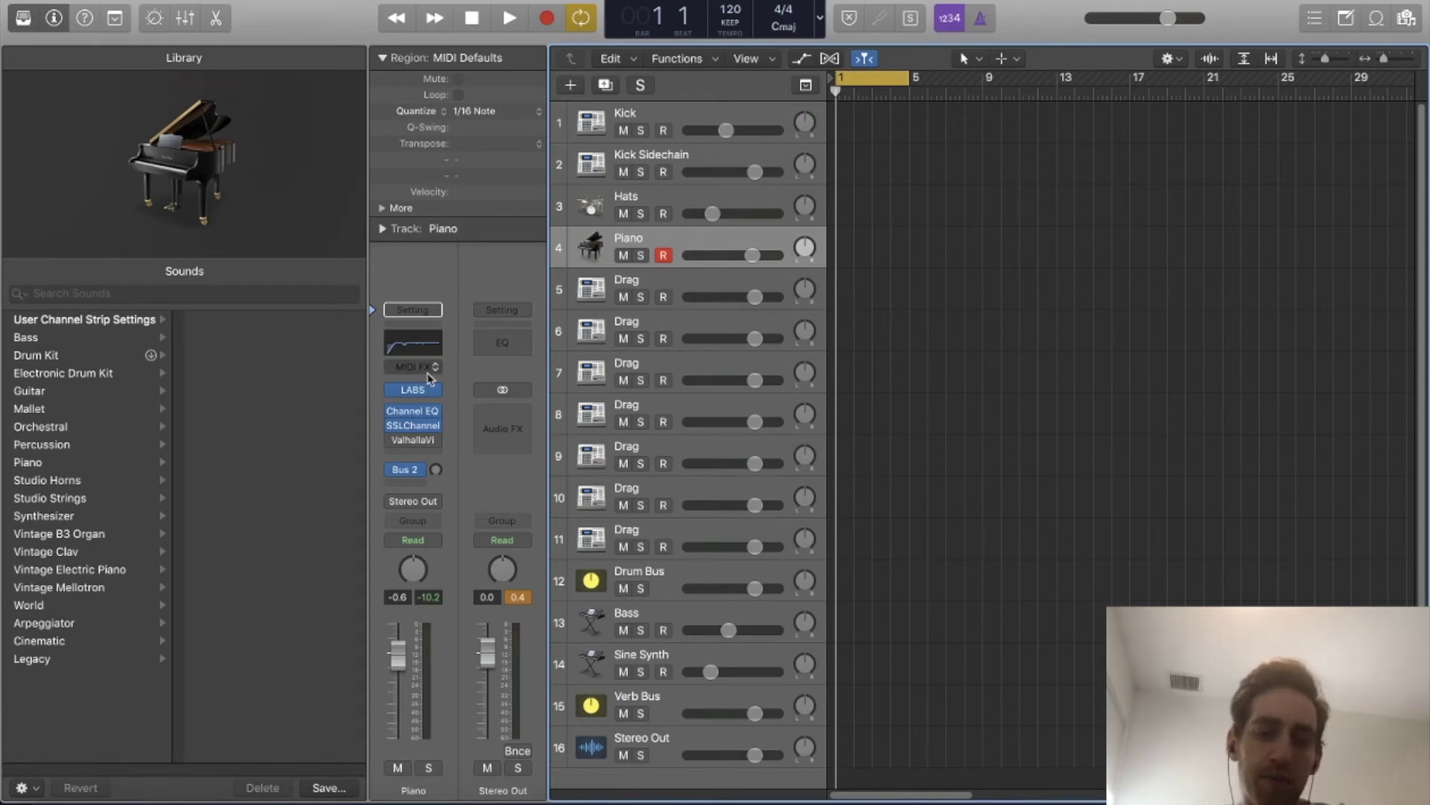
pyautogui.click(396, 412)
pyautogui.press('Escape')
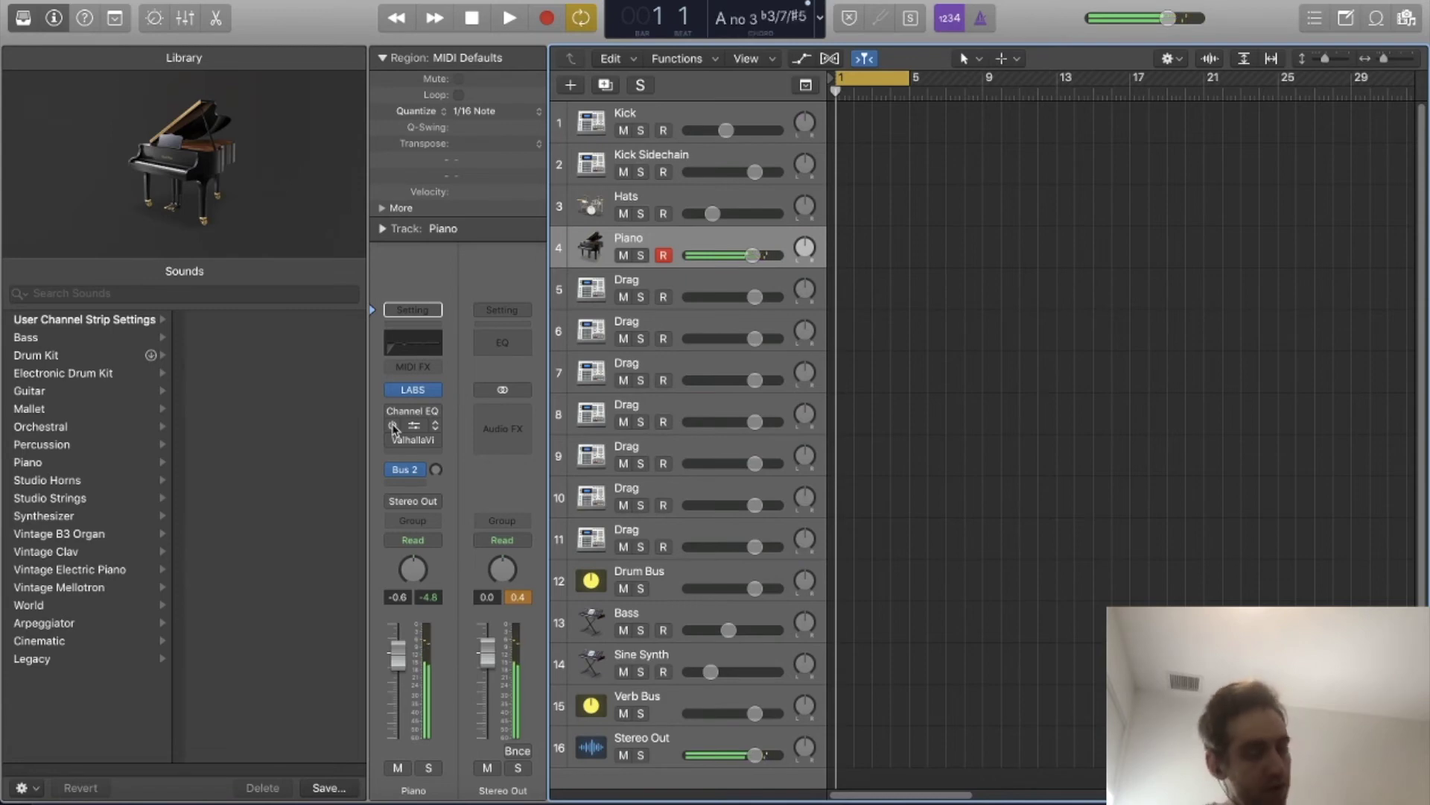
pyautogui.click(392, 423)
# Open the Piano track's Channel EQ and shift the 196 Hz cut to 240 Hz at -7.0 dB while playing.
pyautogui.click(454, 437)
pyautogui.click(414, 343)
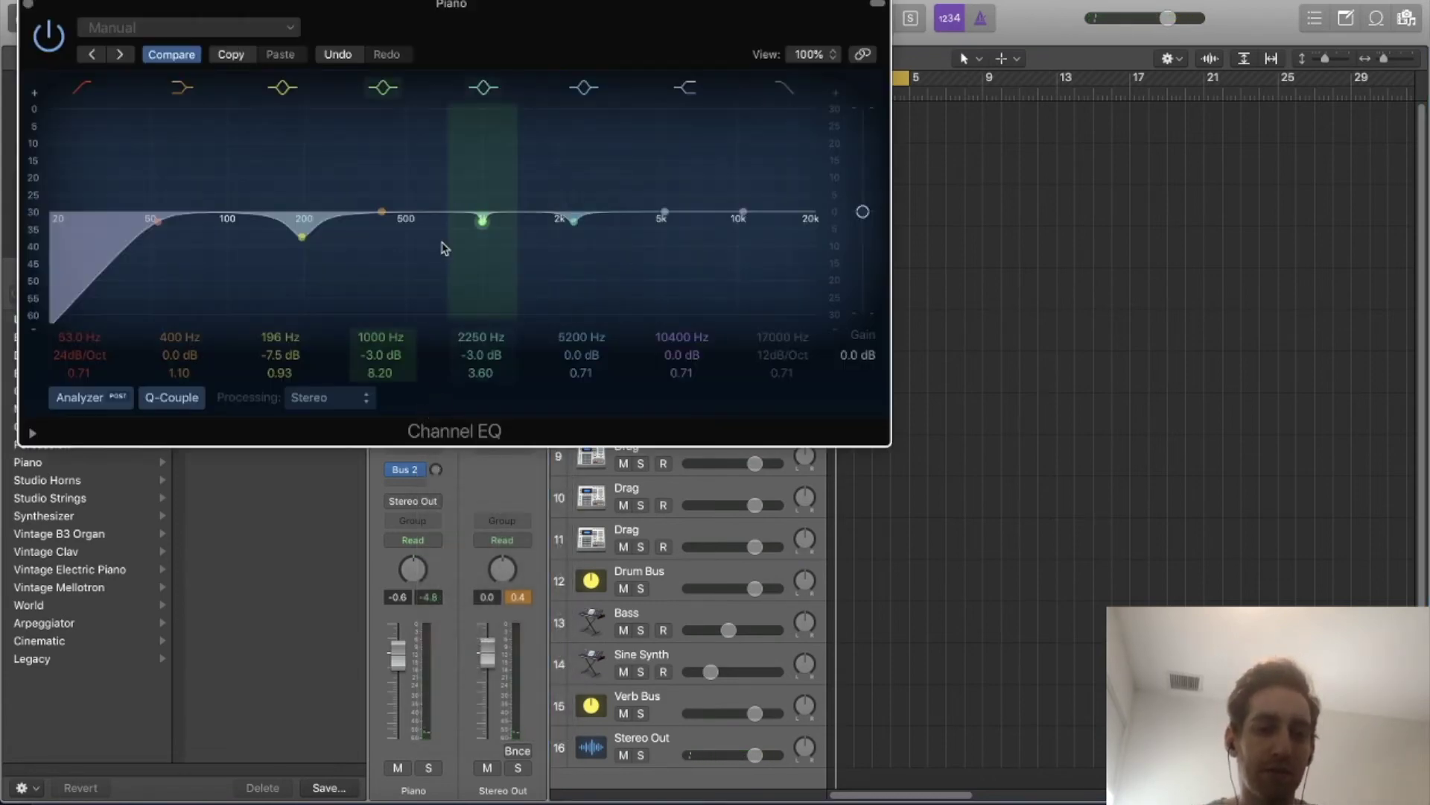
pyautogui.moveTo(292, 219); pyautogui.dragTo(285, 256)
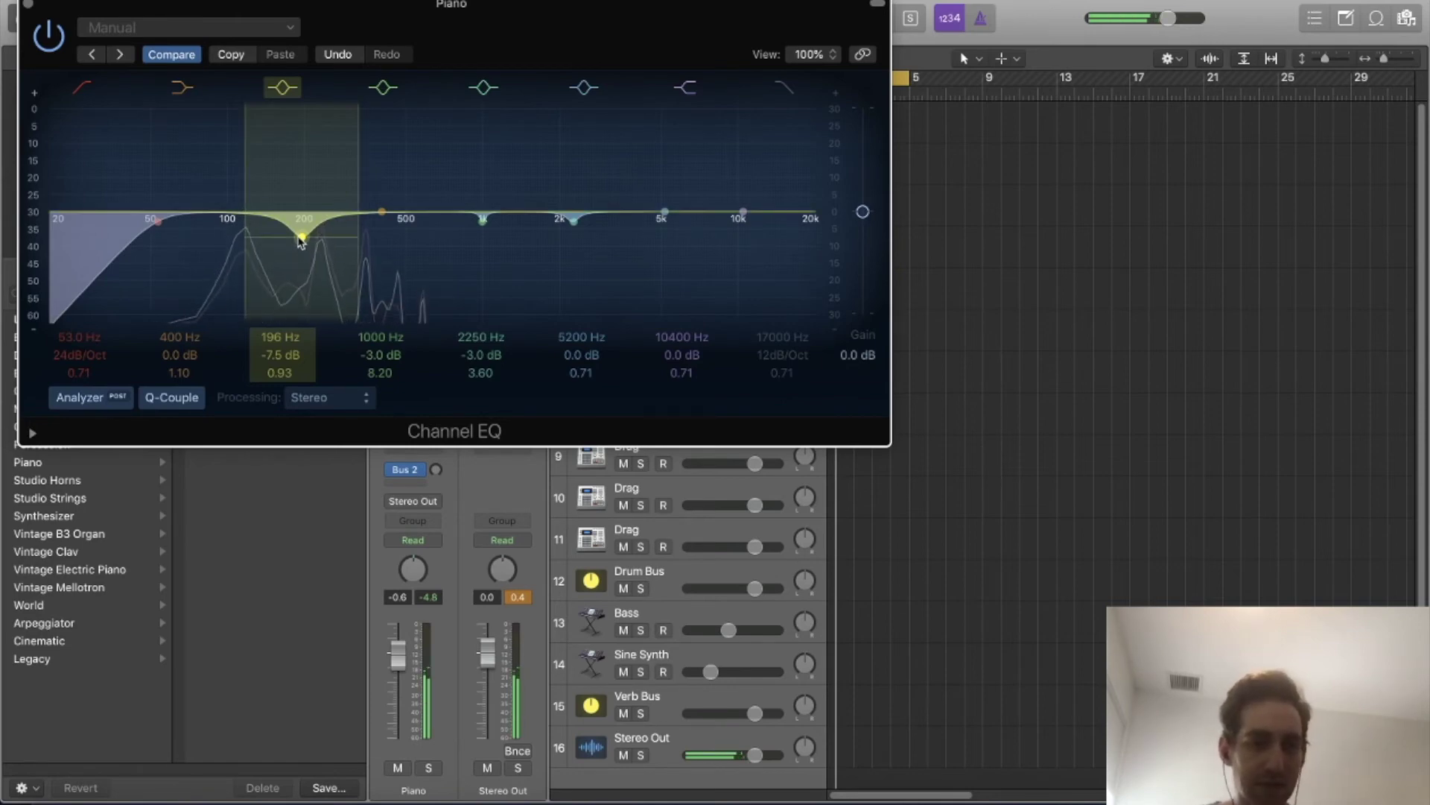
pyautogui.moveTo(301, 240); pyautogui.dragTo(328, 233)
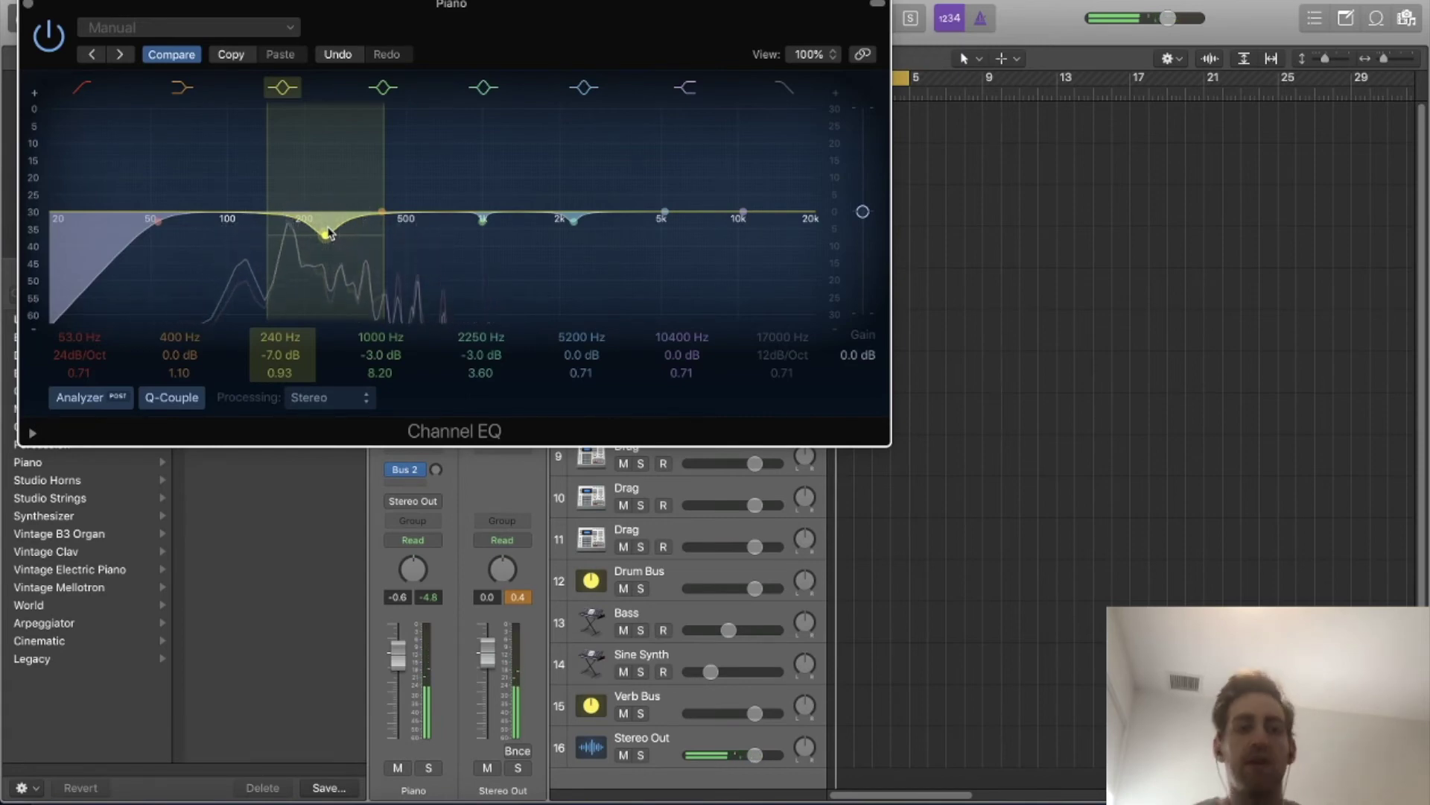
# Boost the 240 Hz band to +24 dB to locate the muddiness, and settle it as a -5.0 dB cut at 200 Hz with a Q of 0.83.
pyautogui.moveTo(337, 222); pyautogui.dragTo(317, 106)
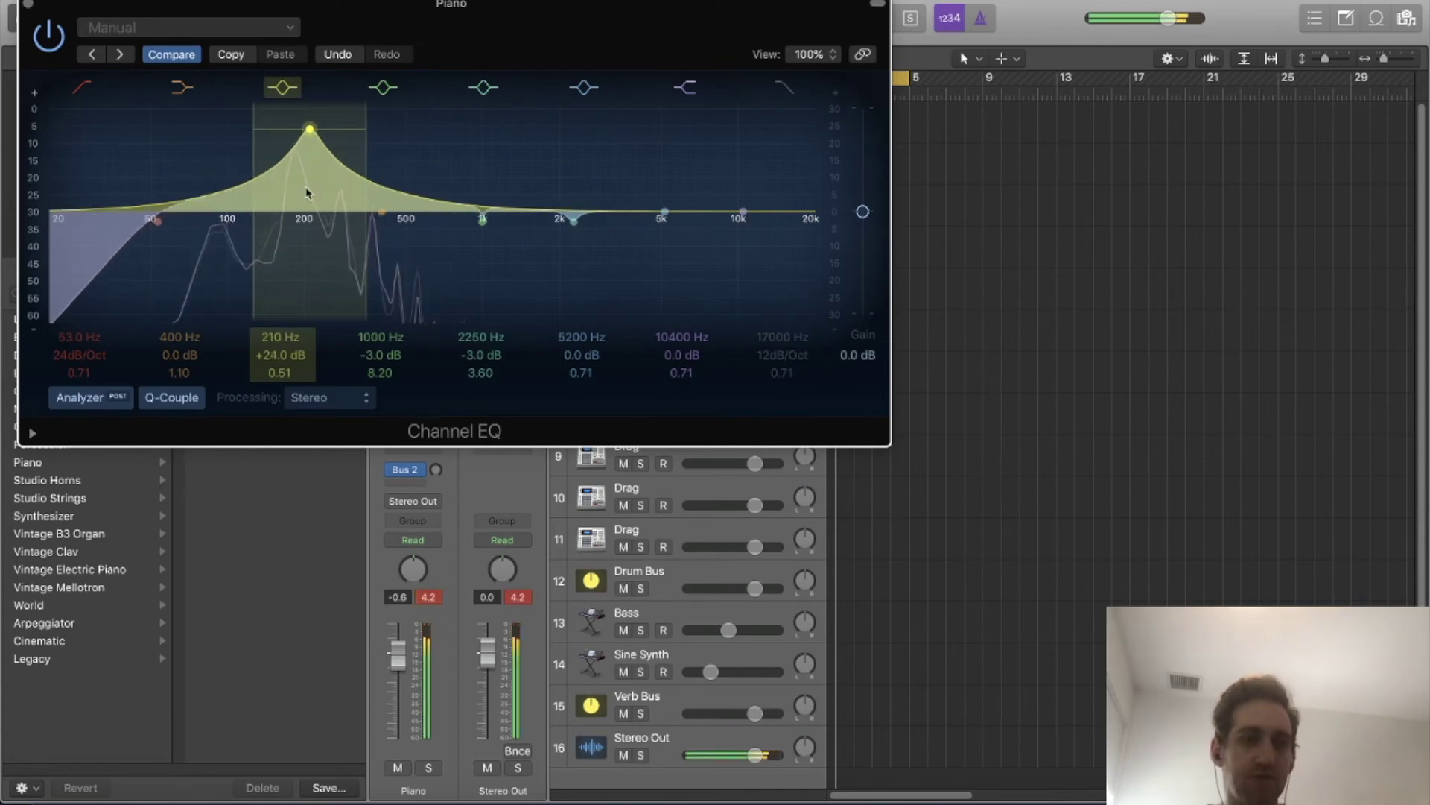
pyautogui.moveTo(306, 193); pyautogui.dragTo(300, 289)
pyautogui.moveTo(385, 147); pyautogui.dragTo(379, 149)
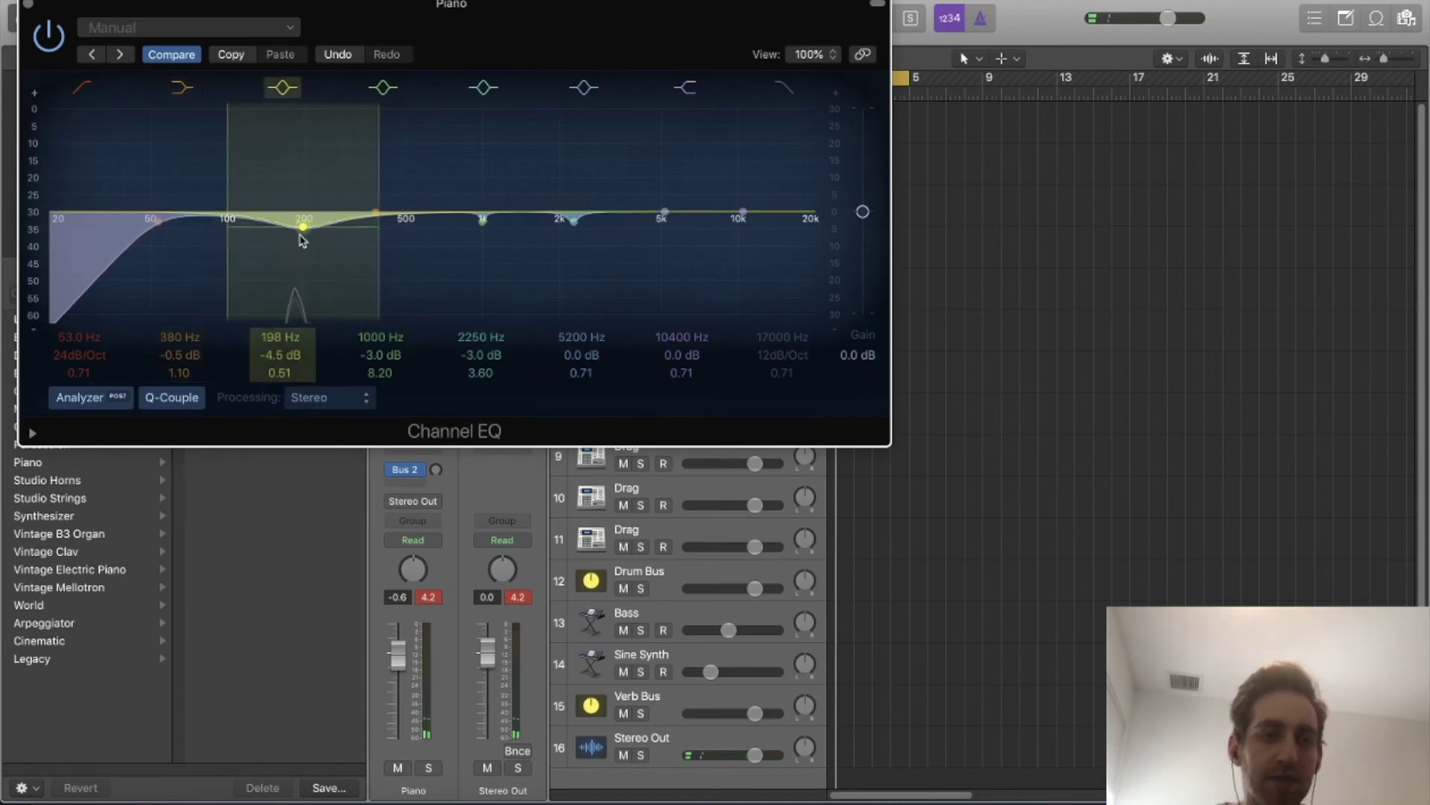
pyautogui.moveTo(302, 240); pyautogui.dragTo(310, 243)
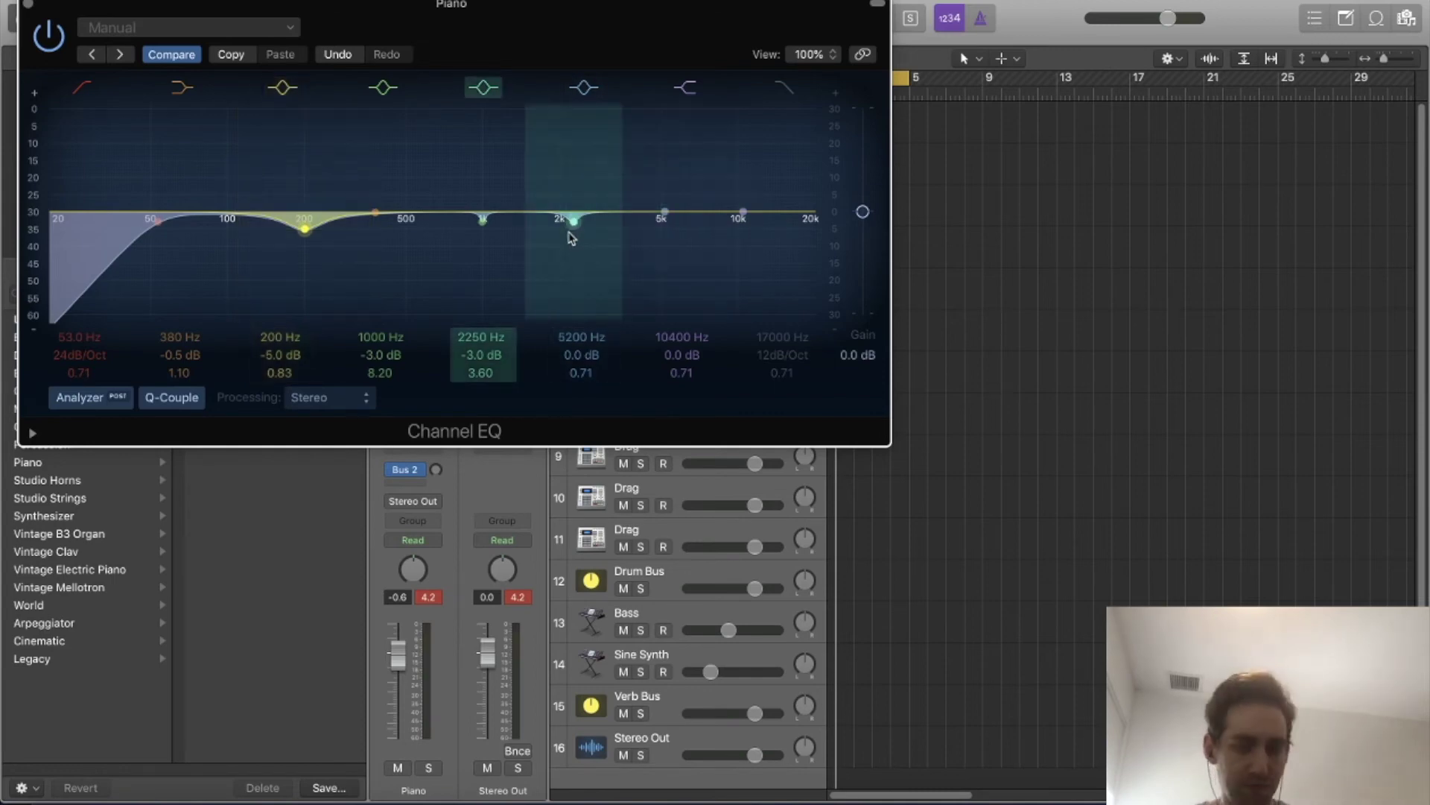
# Adjust the narrow cuts around 1000 Hz and 2250 Hz in the Piano's Channel EQ, and close the plug-in.
pyautogui.moveTo(482, 221)
pyautogui.mouseDown()
pyautogui.moveTo(481, 120)
pyautogui.moveTo(482, 216)
pyautogui.mouseUp()
pyautogui.moveTo(573, 220)
pyautogui.mouseDown()
pyautogui.moveTo(576, 93)
pyautogui.moveTo(425, 95)
pyautogui.moveTo(560, 95)
pyautogui.moveTo(561, 244)
pyautogui.mouseUp()
pyautogui.click(29, 5)
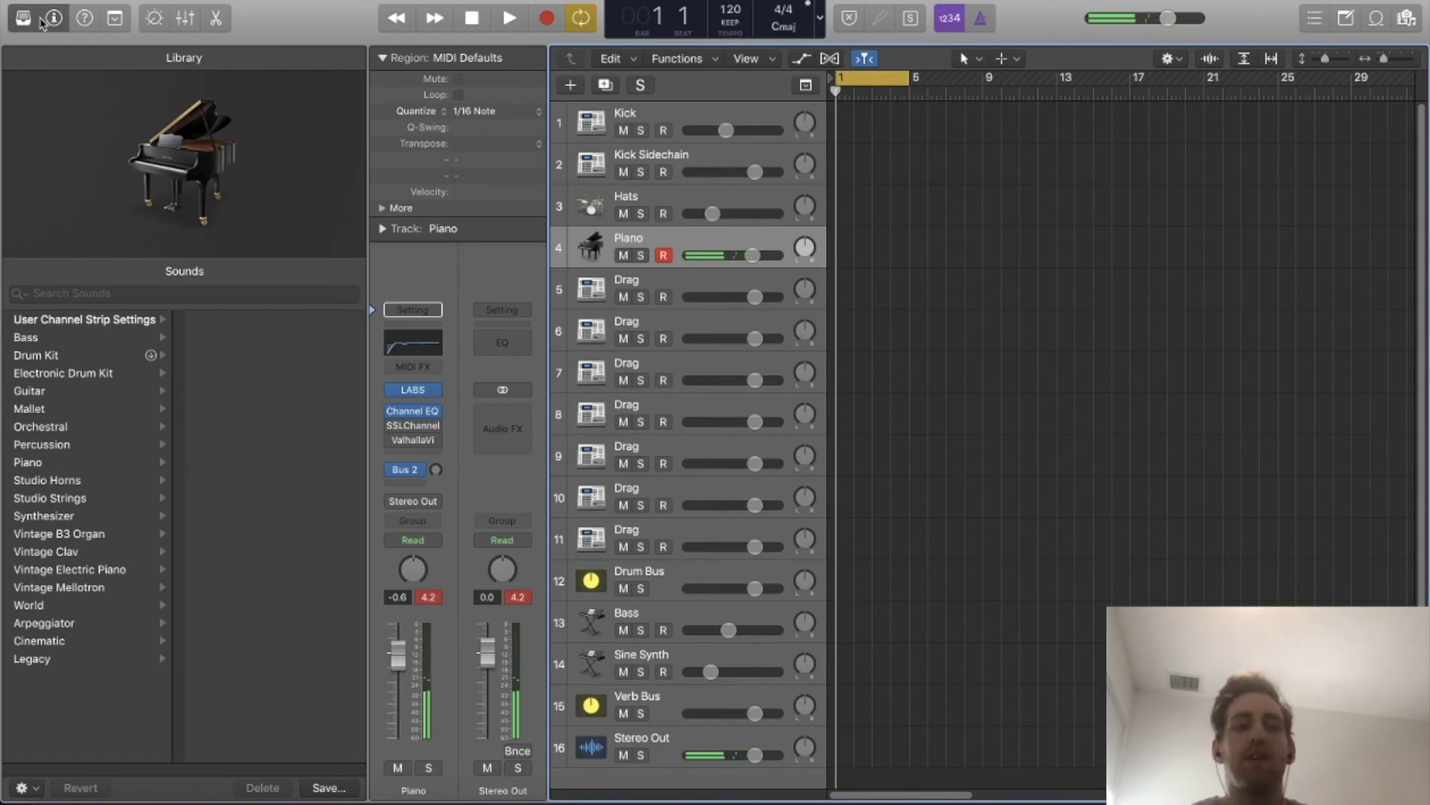
# Open the Piano's SSLChannel and adjust the compressor ratio while playing, comparing the sound with the plug-in bypassed.
pyautogui.moveTo(443, 442)
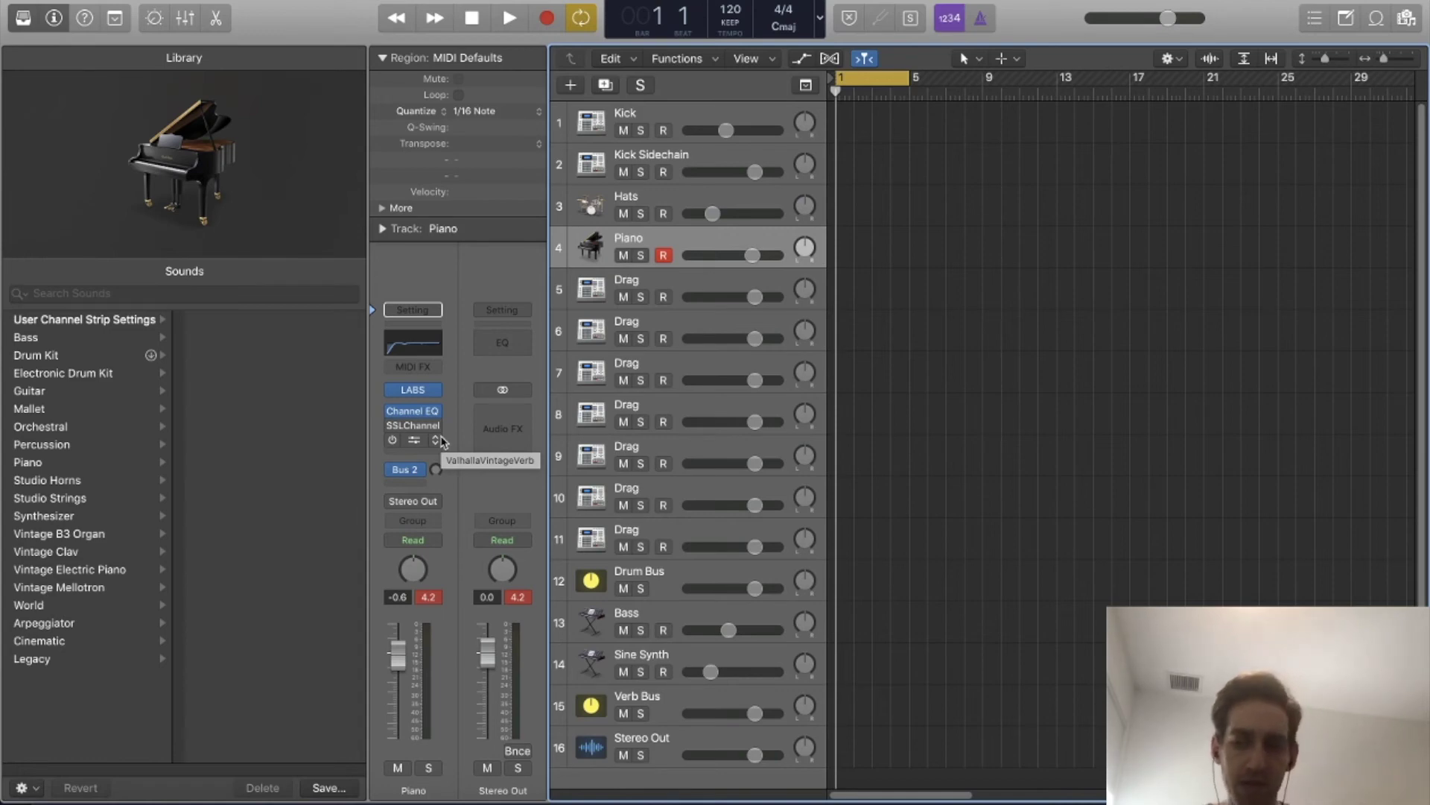
pyautogui.click(401, 428)
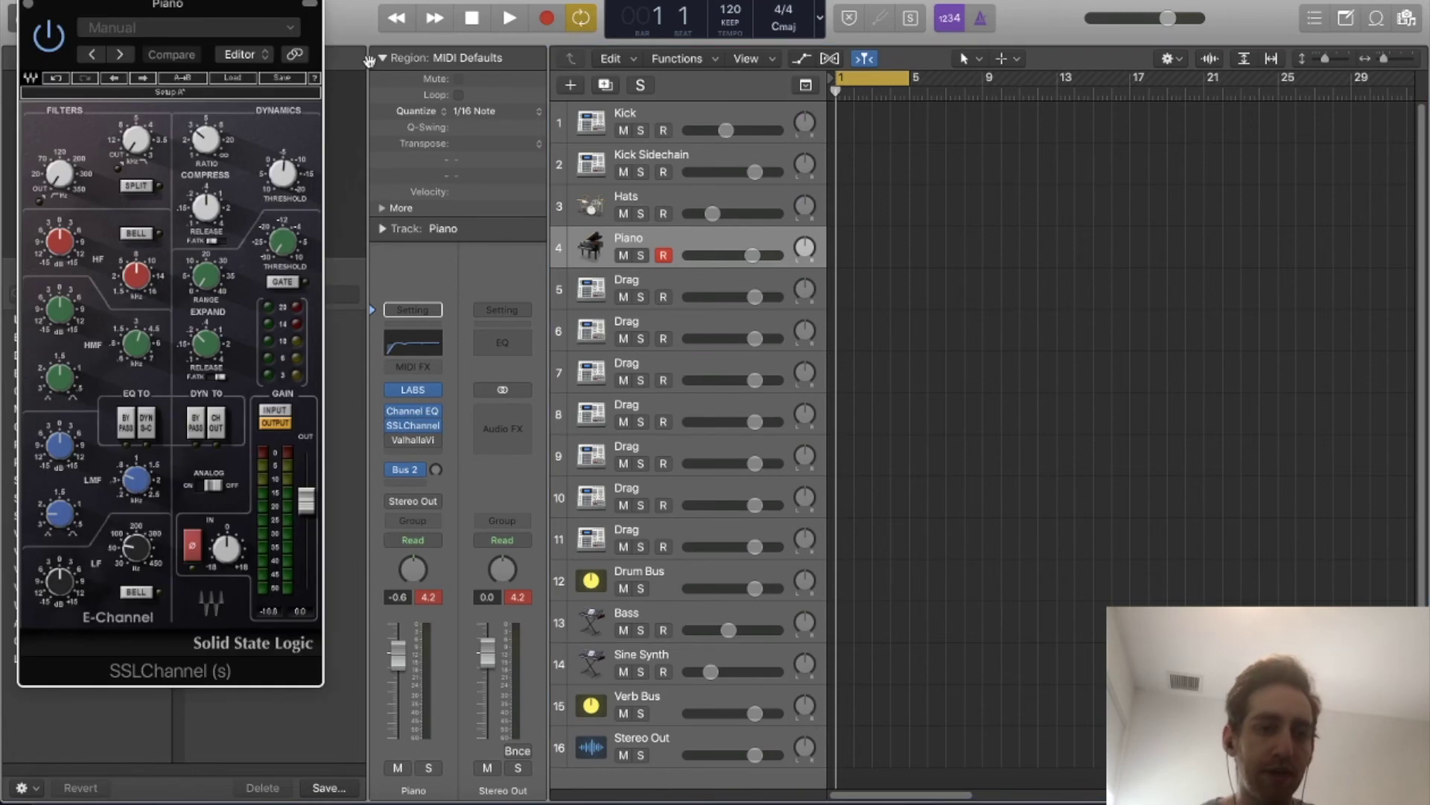
pyautogui.moveTo(222, 149); pyautogui.dragTo(222, 142)
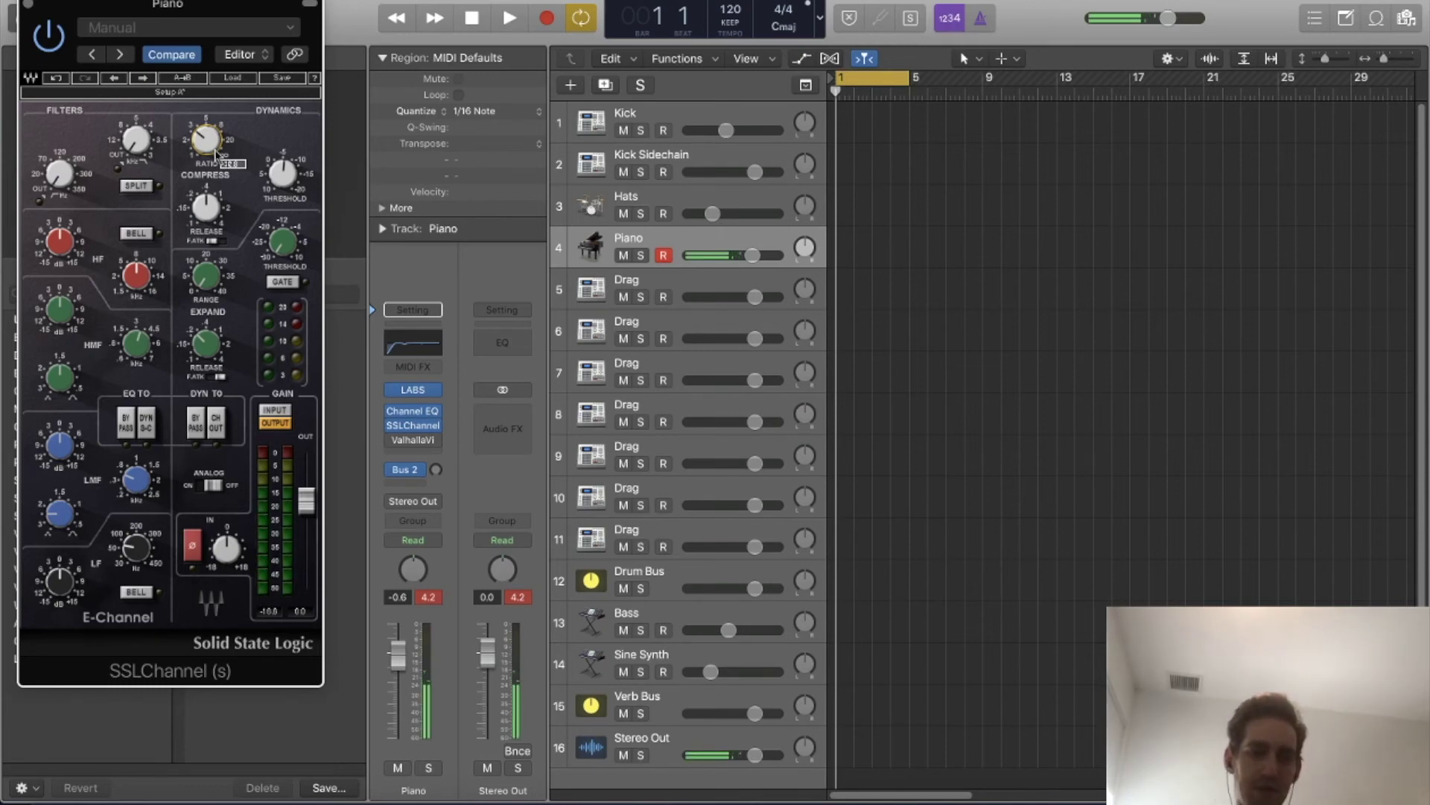
pyautogui.moveTo(403, 427)
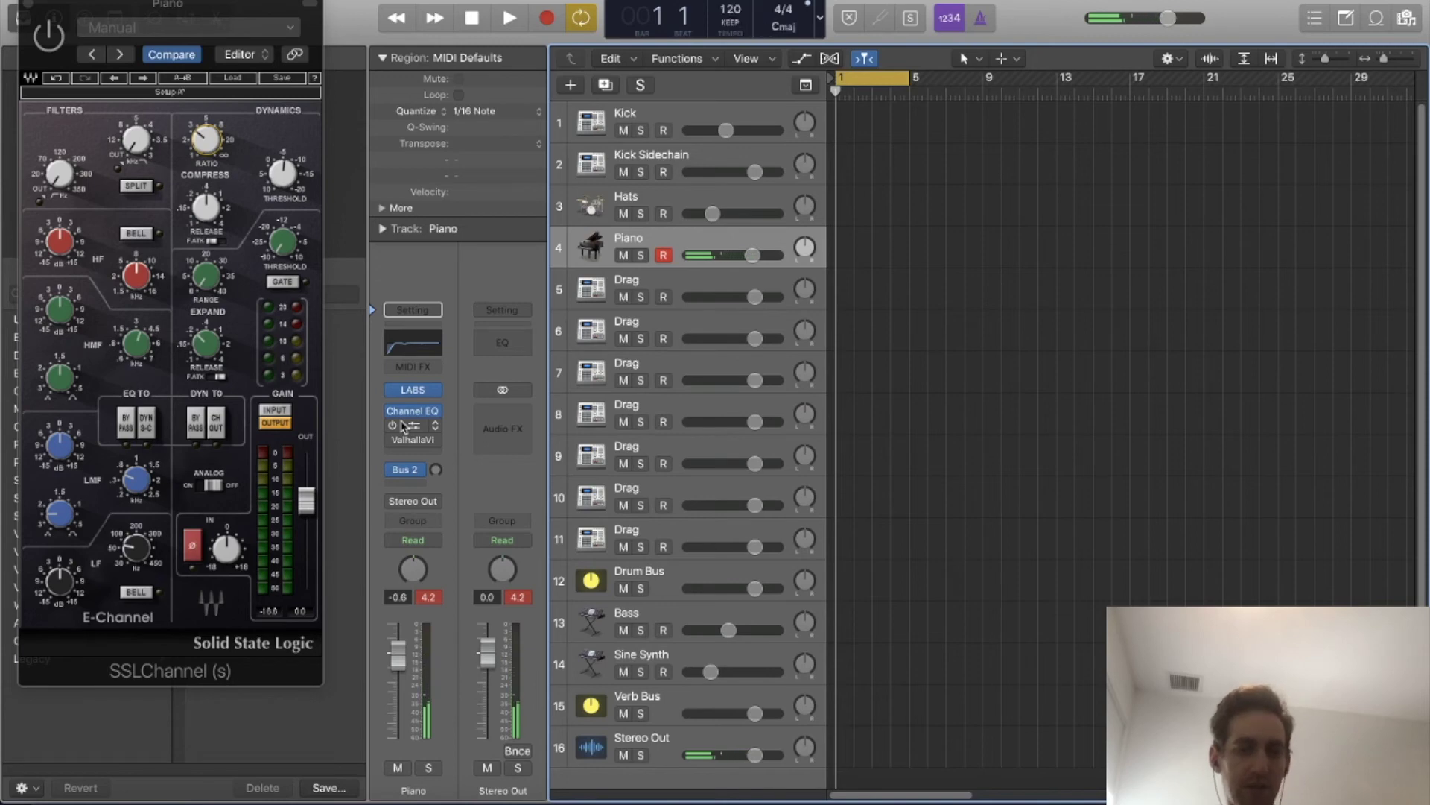
pyautogui.click(222, 143)
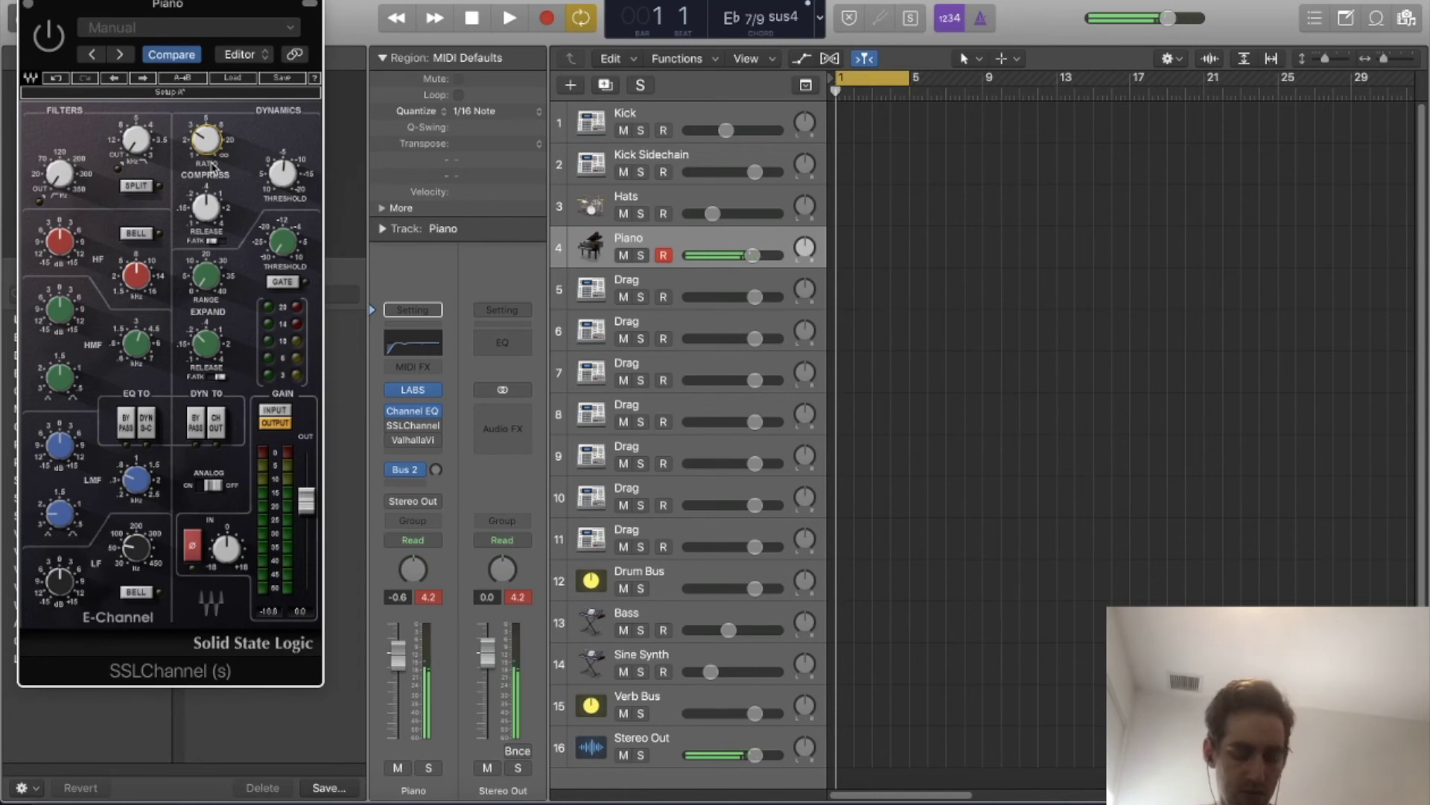
# Set the SSLChannel compressor threshold to about -4.8 while auditioning the piano, leave the plug-in enabled, and close its window.
pyautogui.moveTo(218, 147); pyautogui.dragTo(255, 173)
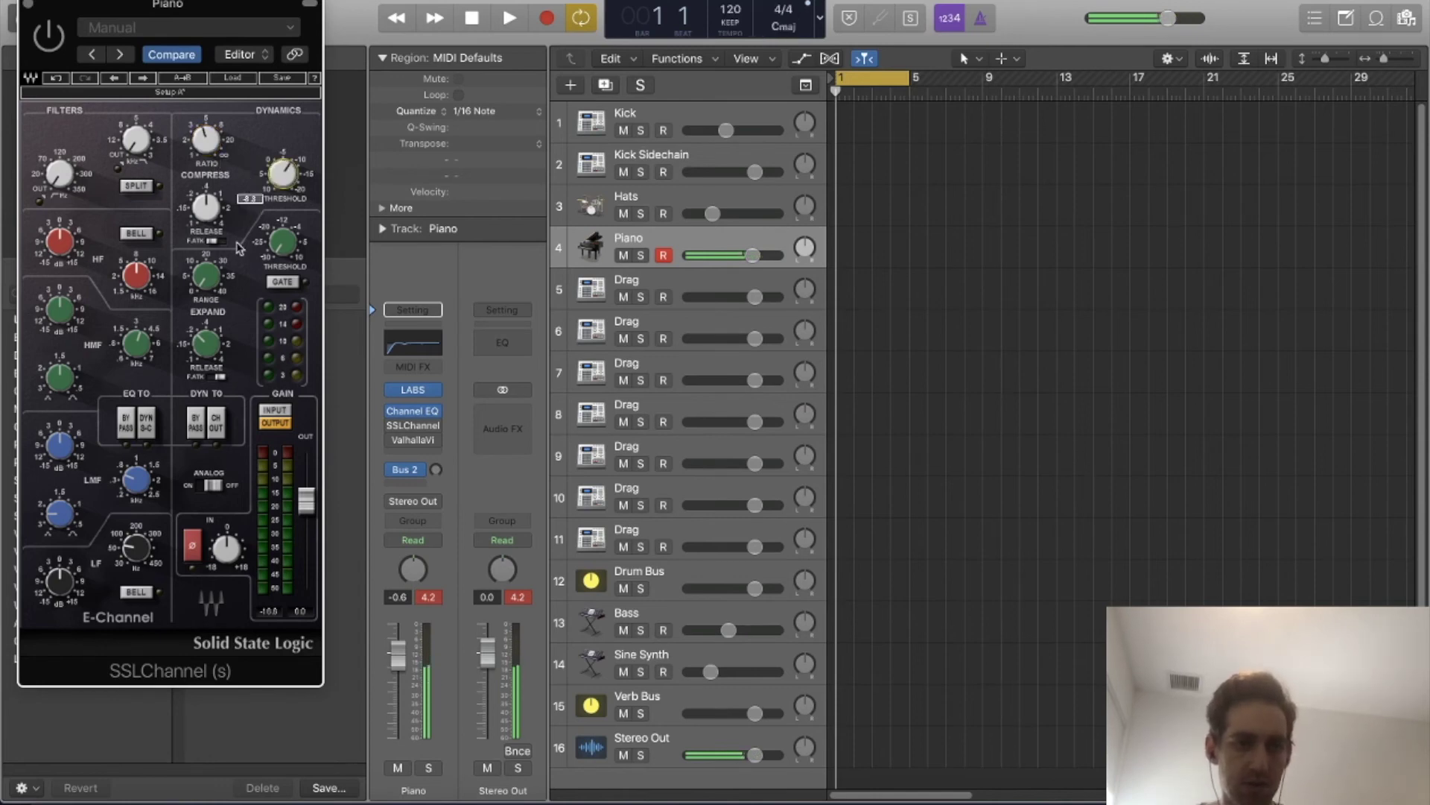
pyautogui.click(47, 35)
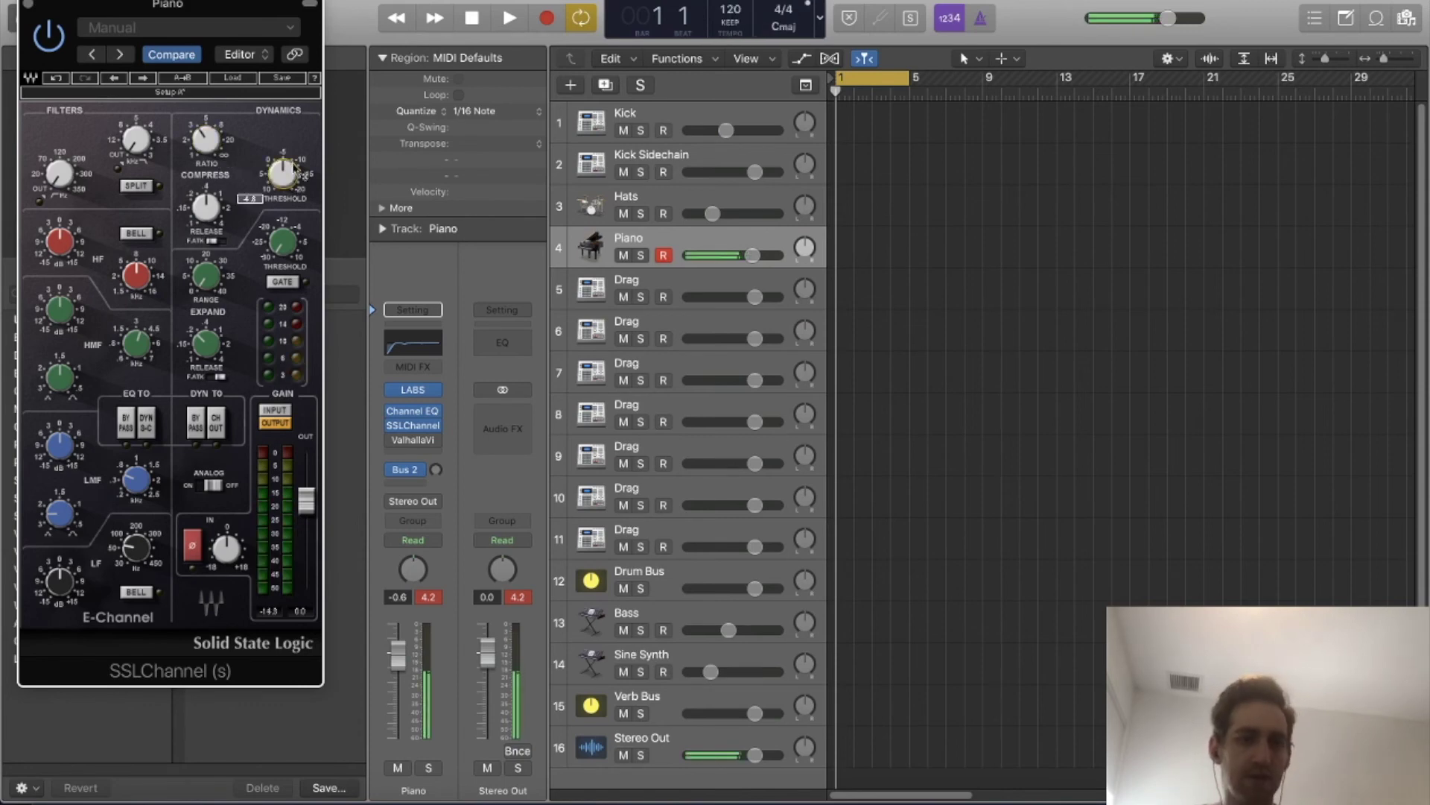
pyautogui.moveTo(284, 165)
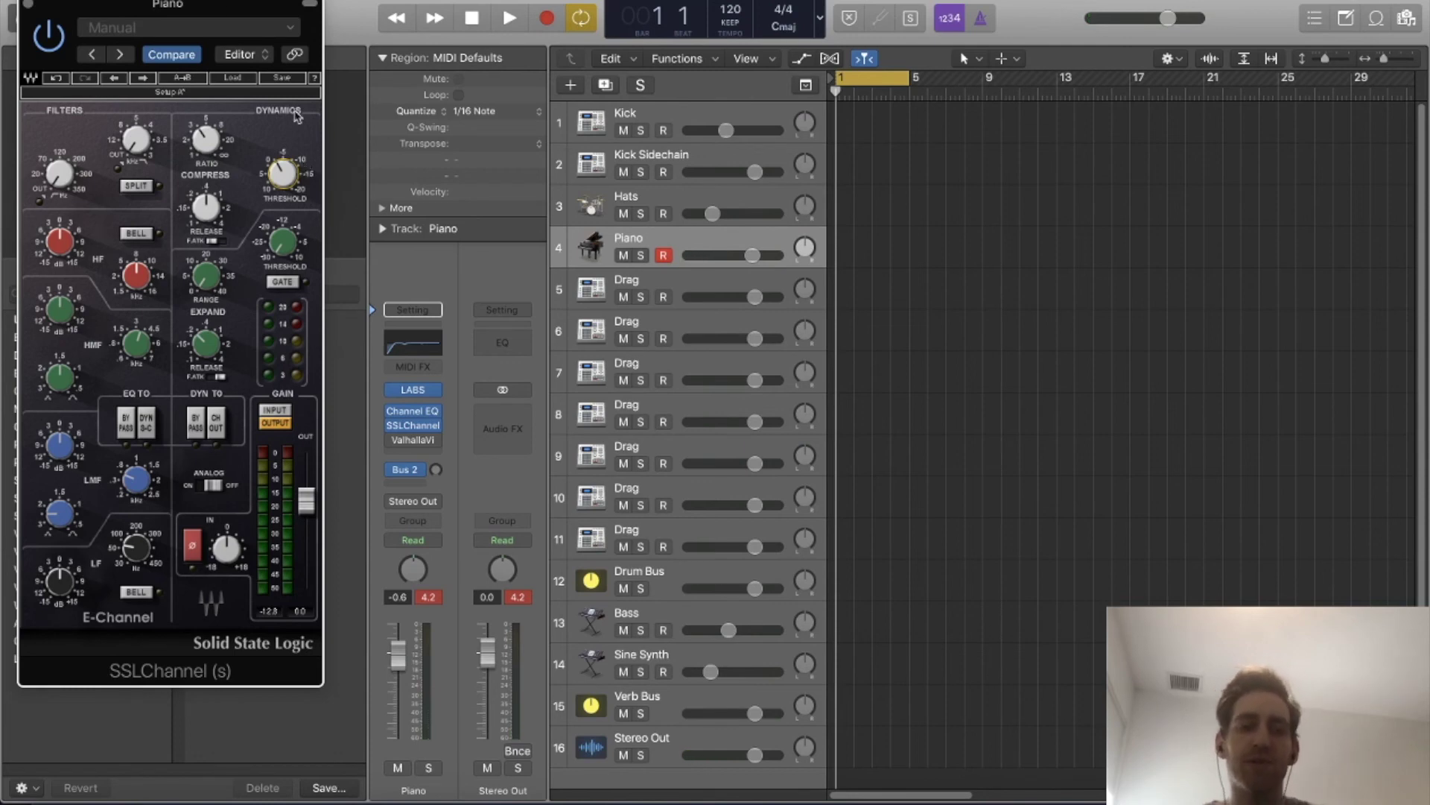
pyautogui.click(30, 4)
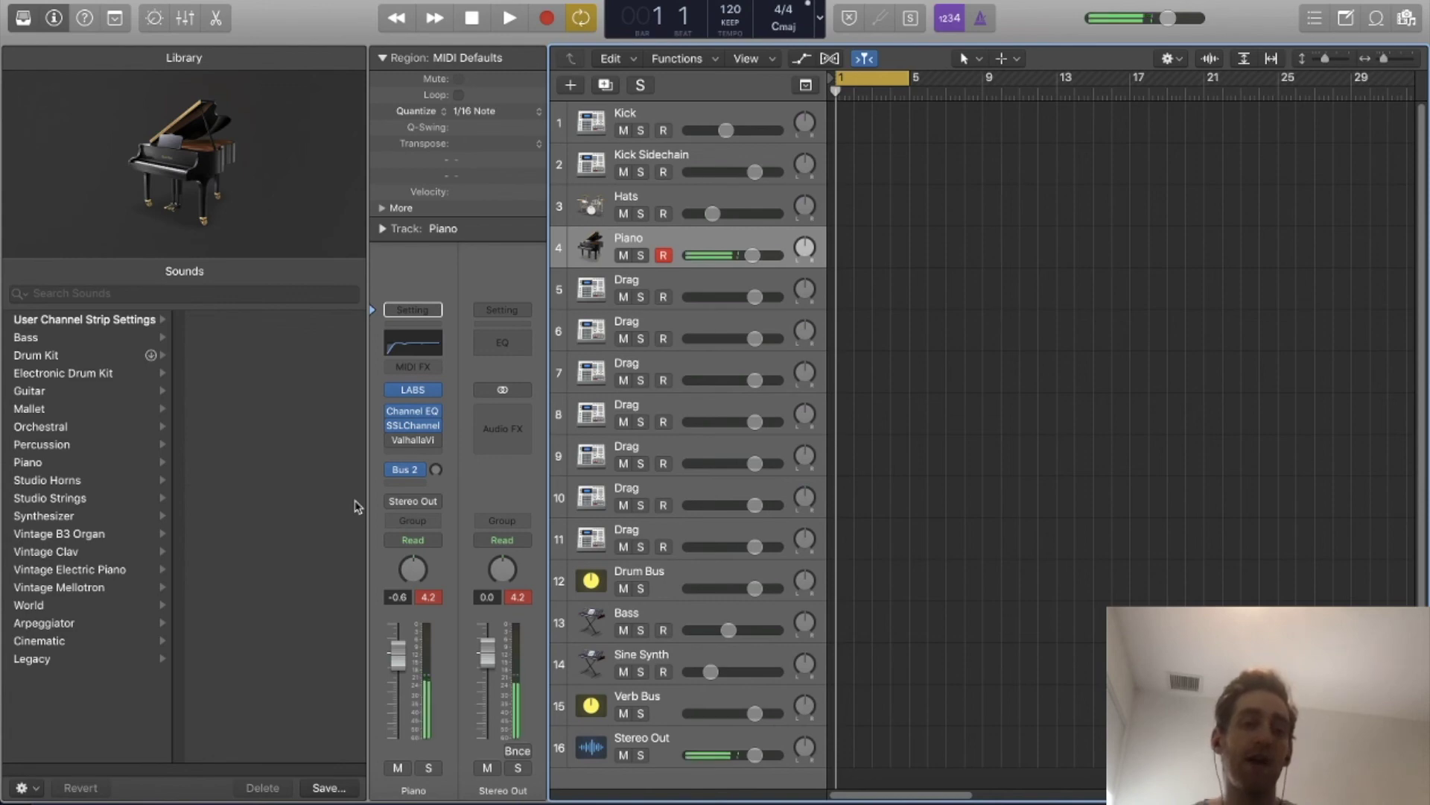
# Open the Piano's ValhallaVintageVerb, set its mix to 50.0 %, and close the plug-in.
pyautogui.click(413, 439)
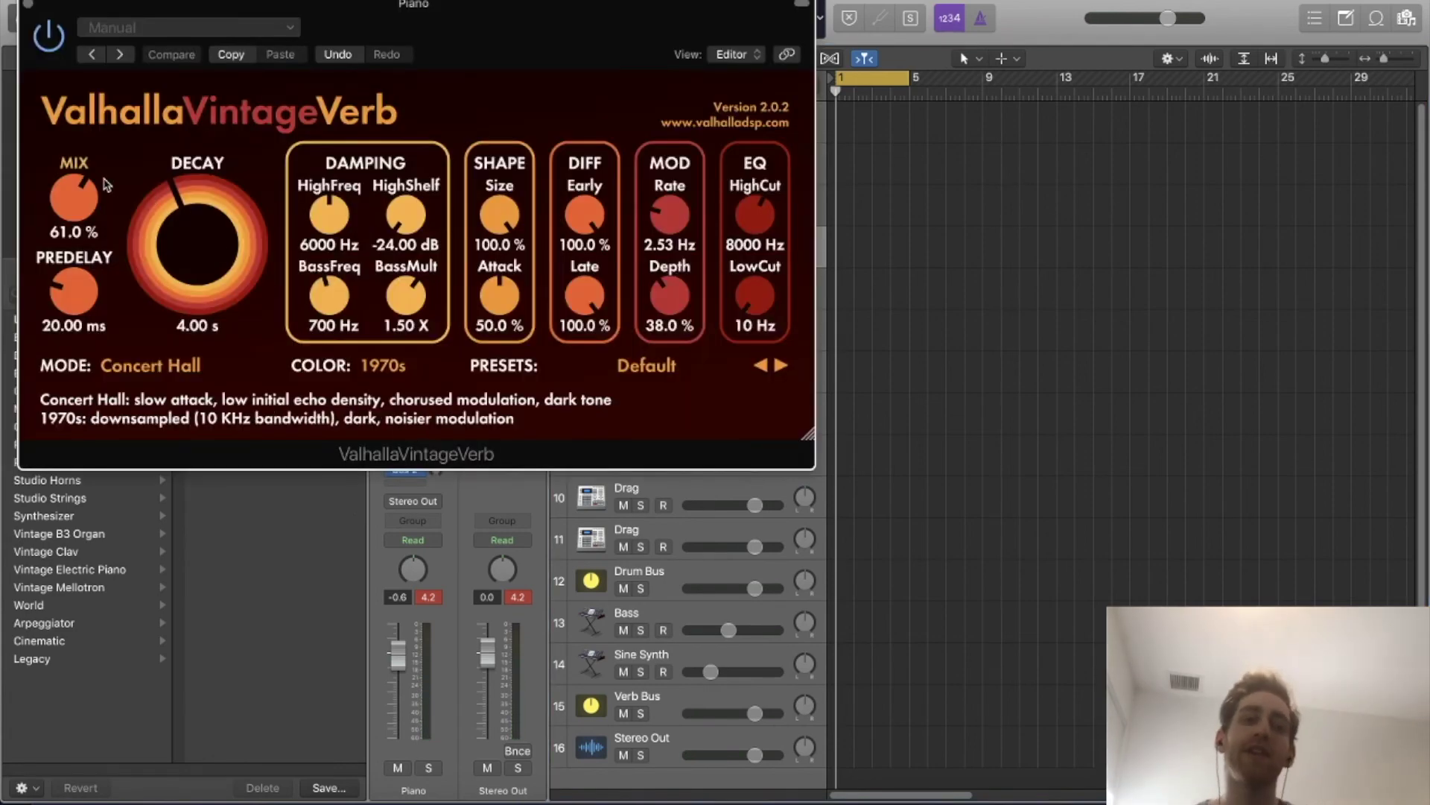
pyautogui.moveTo(83, 205)
pyautogui.moveTo(84, 205)
pyautogui.mouseDown()
pyautogui.moveTo(78, 244)
pyautogui.moveTo(69, 209)
pyautogui.mouseUp()
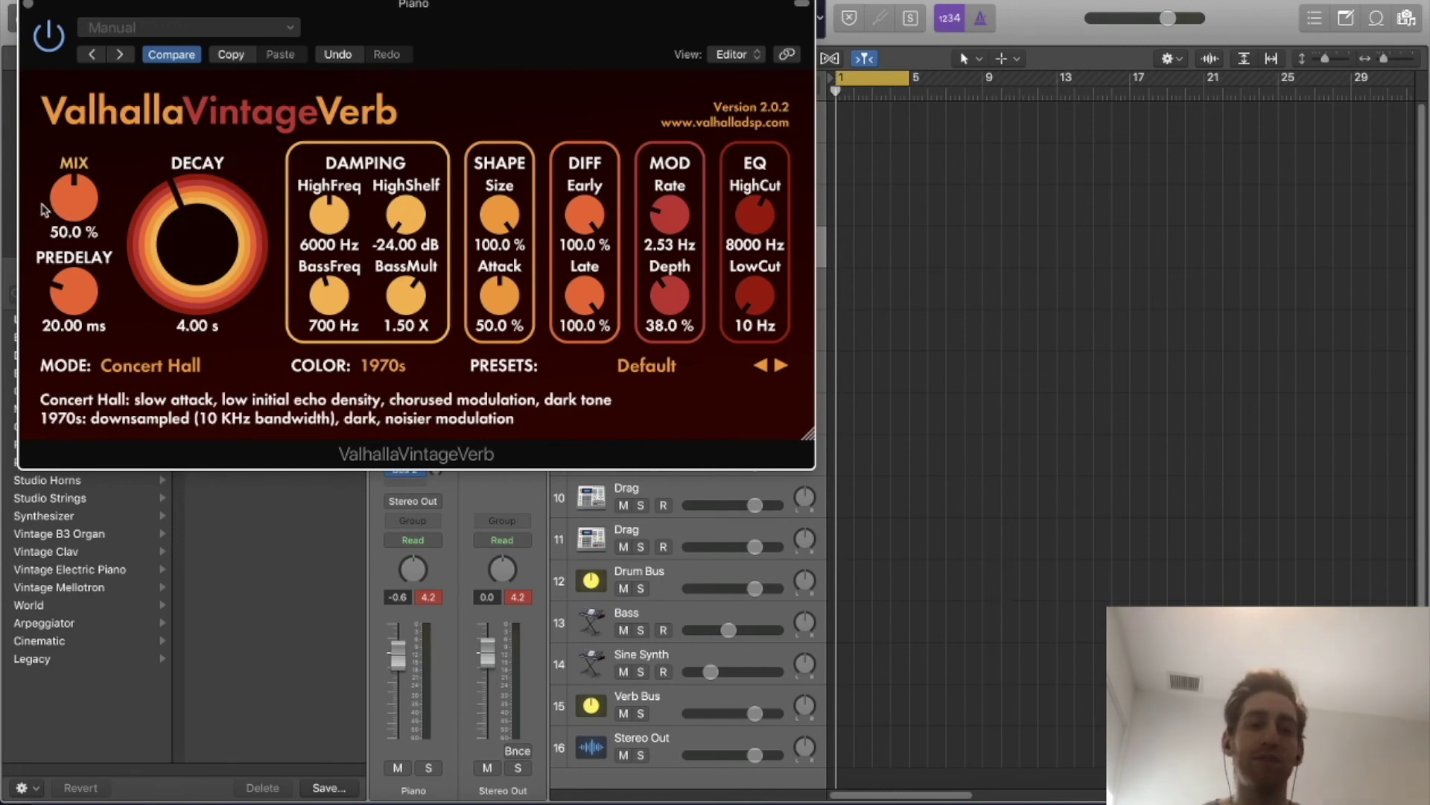
pyautogui.click(28, 6)
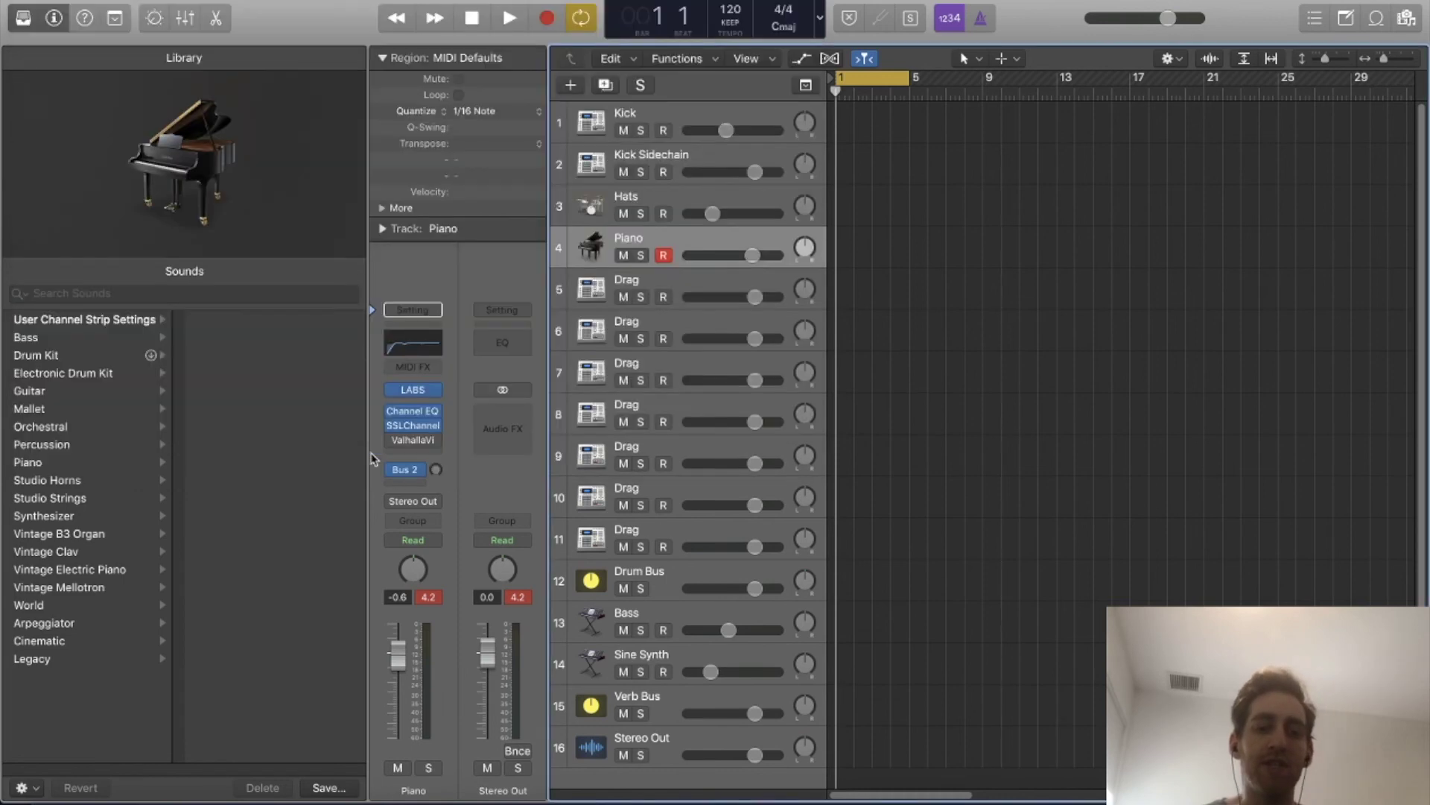
# Raise the Piano's Bus 2 send to audition the Verb Bus reverb while playing, and turn the send back down.
pyautogui.click(414, 475)
pyautogui.click(432, 480)
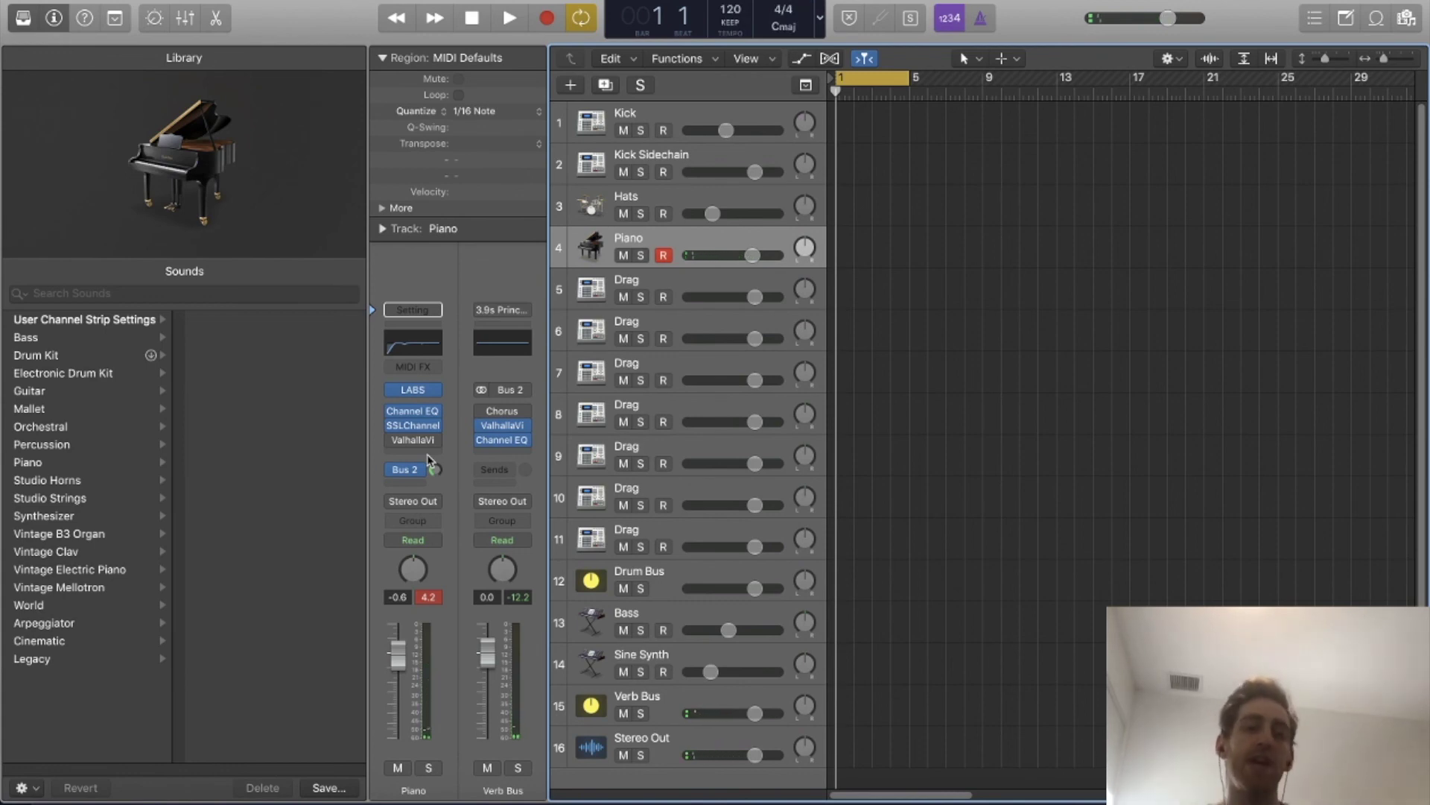
pyautogui.moveTo(435, 469); pyautogui.dragTo(437, 456)
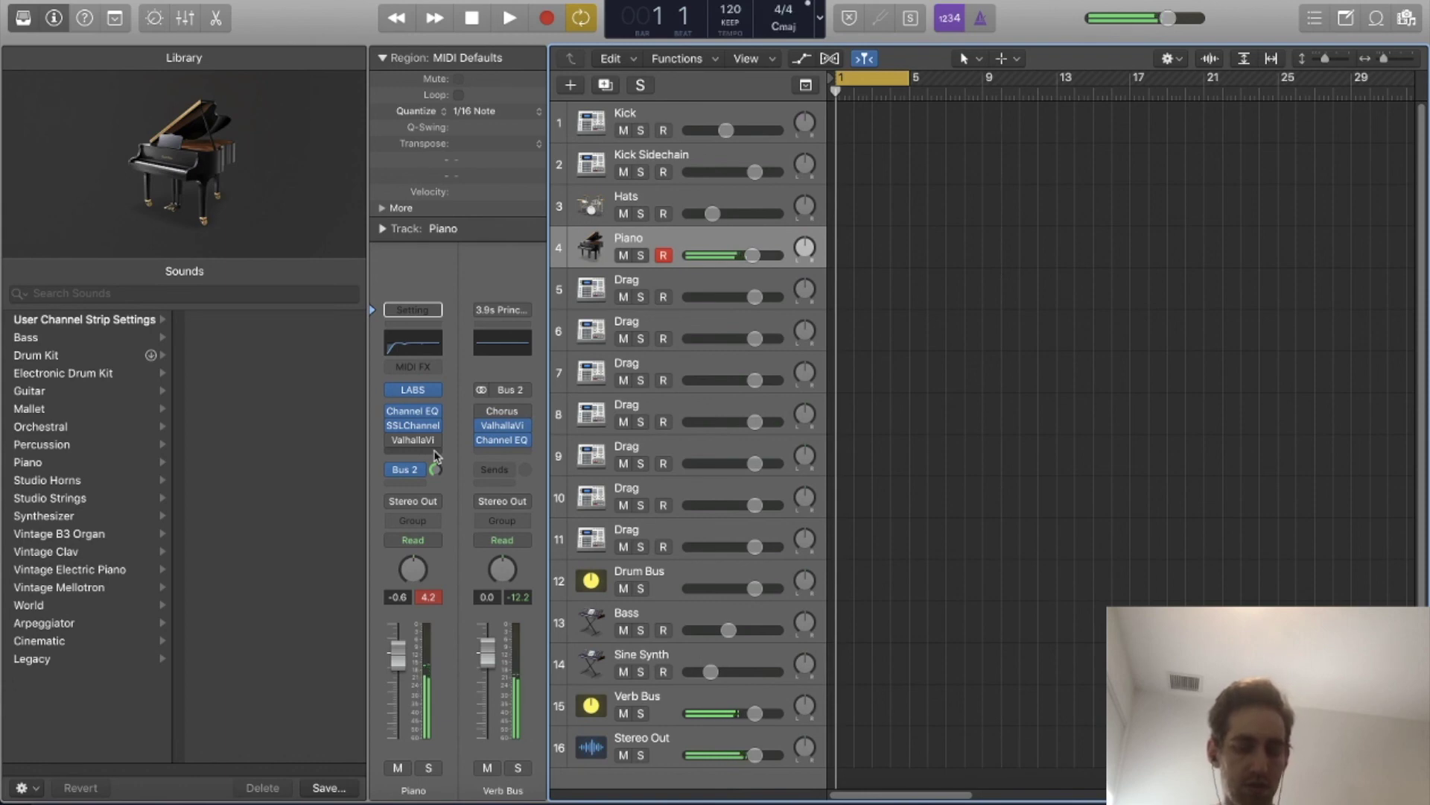
pyautogui.moveTo(435, 468); pyautogui.dragTo(449, 596)
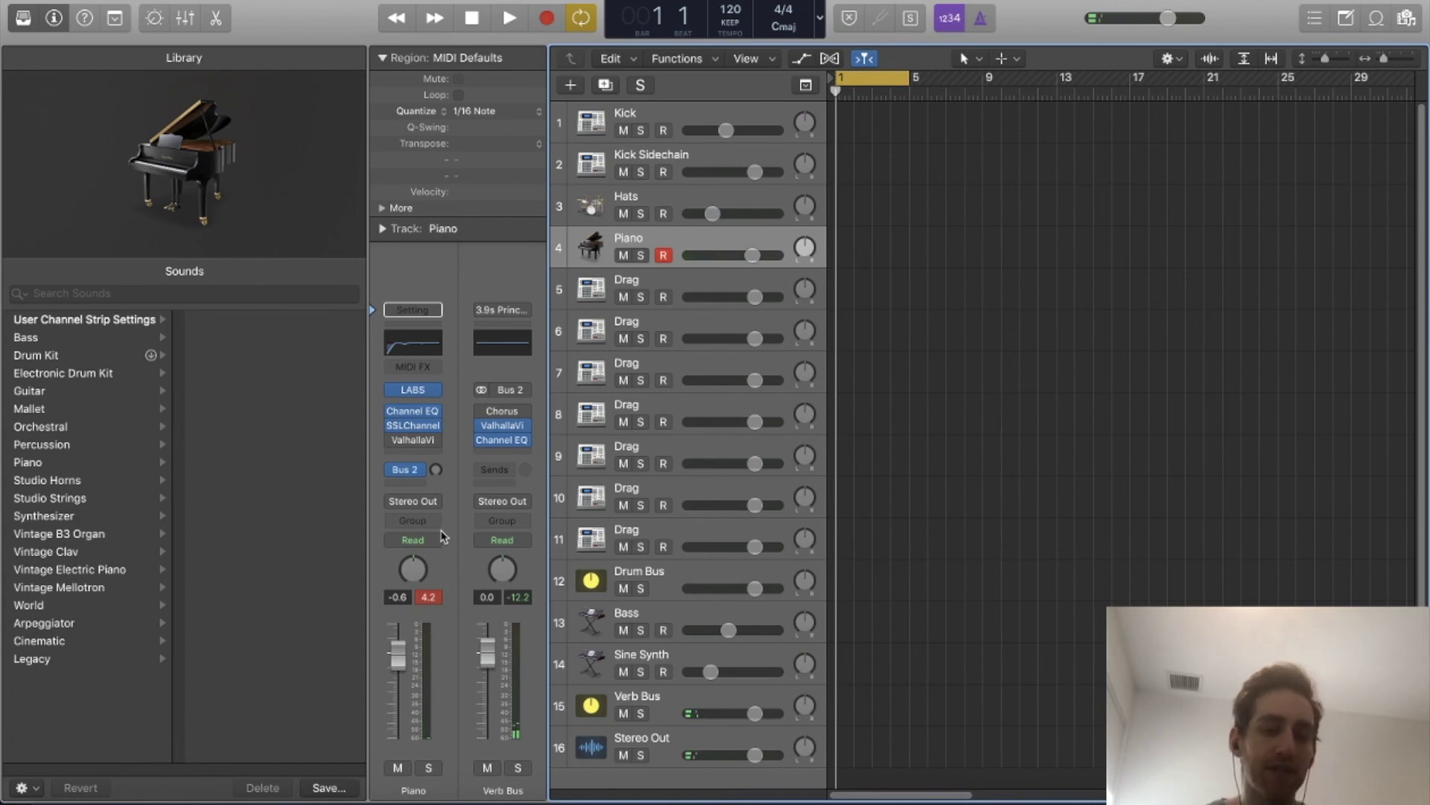